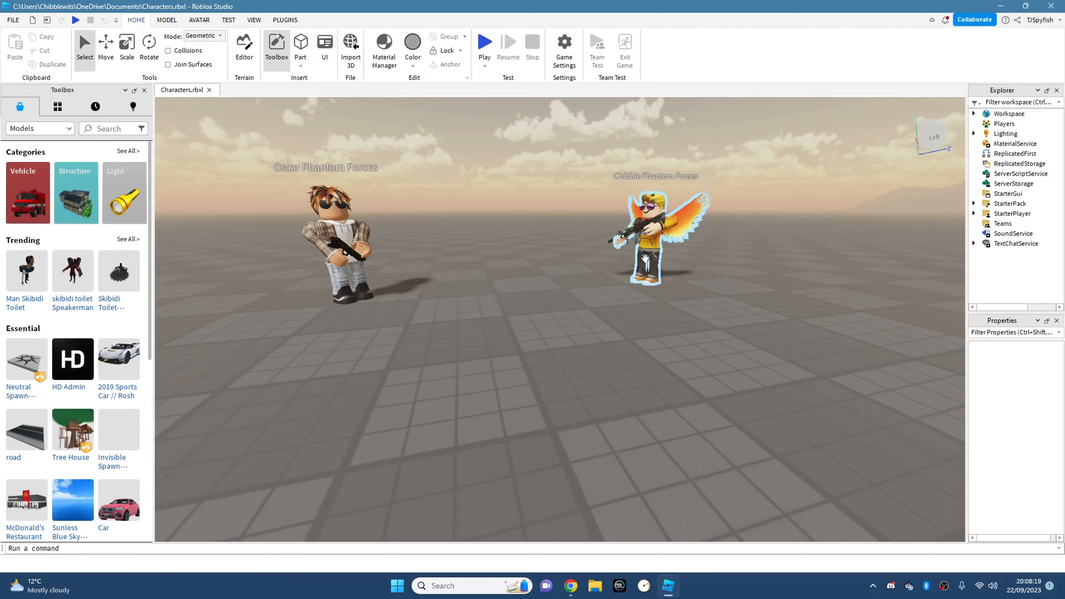
# - Examine the two armed example characters on the baseplate from several distances and angles
pyautogui.rightClick(431, 334)
pyautogui.press('a')
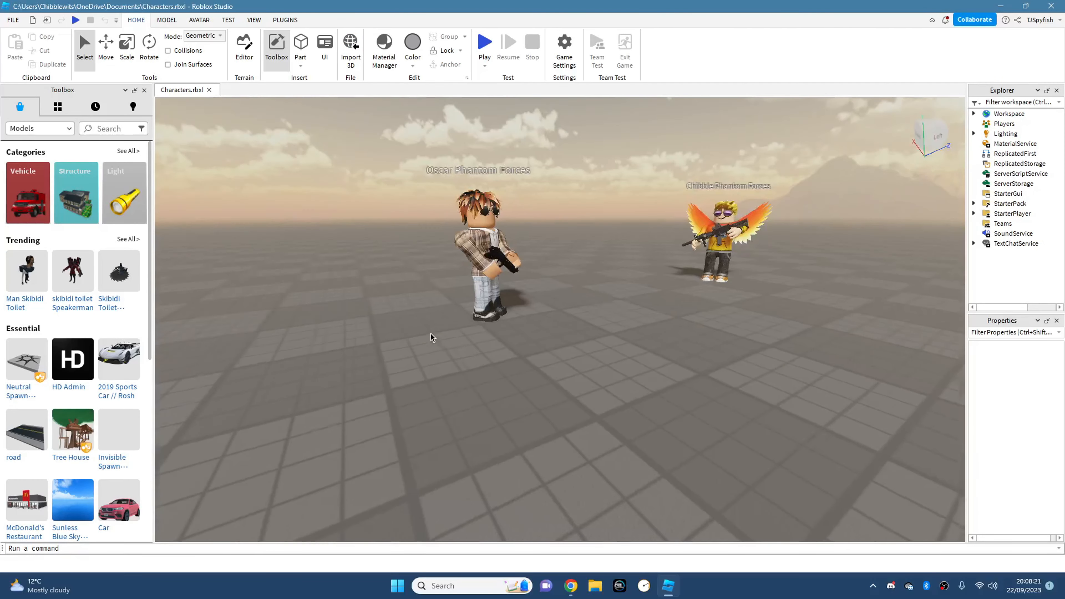
pyautogui.press('s')
pyautogui.press('a')
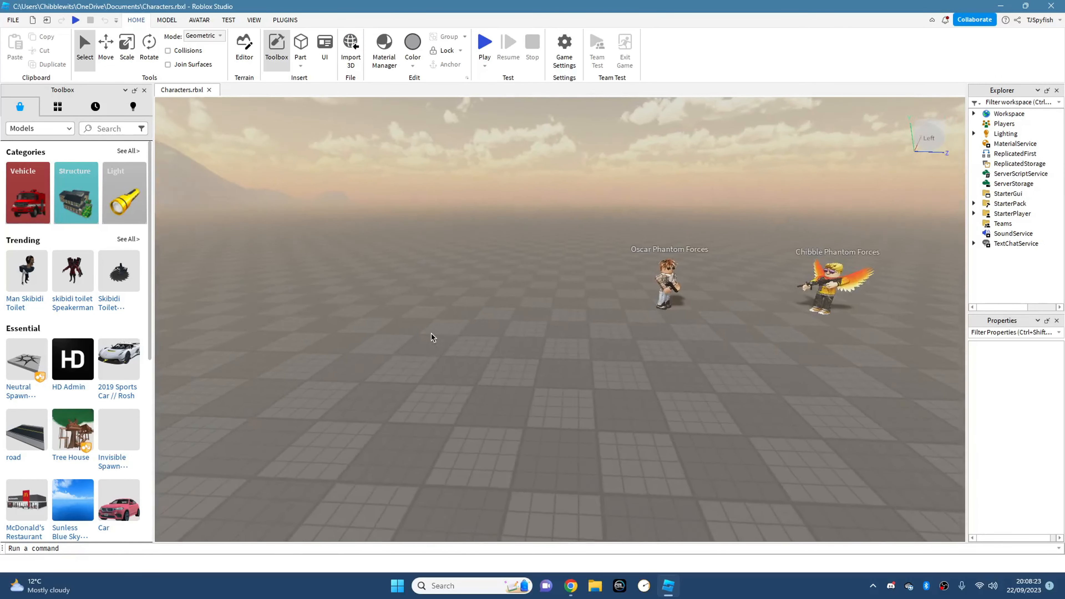
pyautogui.rightClick(431, 334)
pyautogui.press('a')
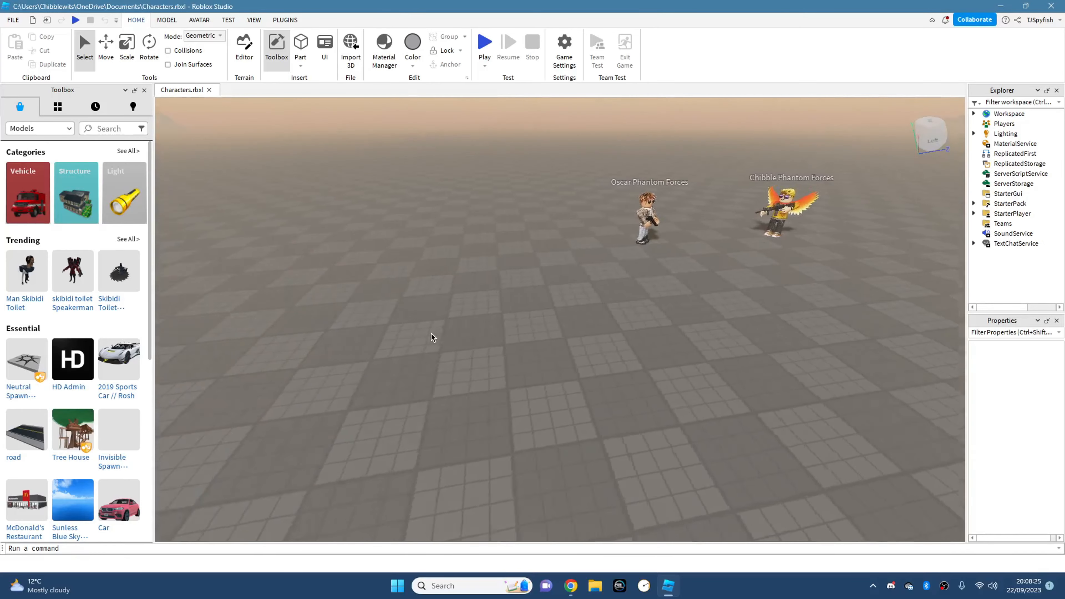
pyautogui.rightClick(431, 334)
pyautogui.press('a')
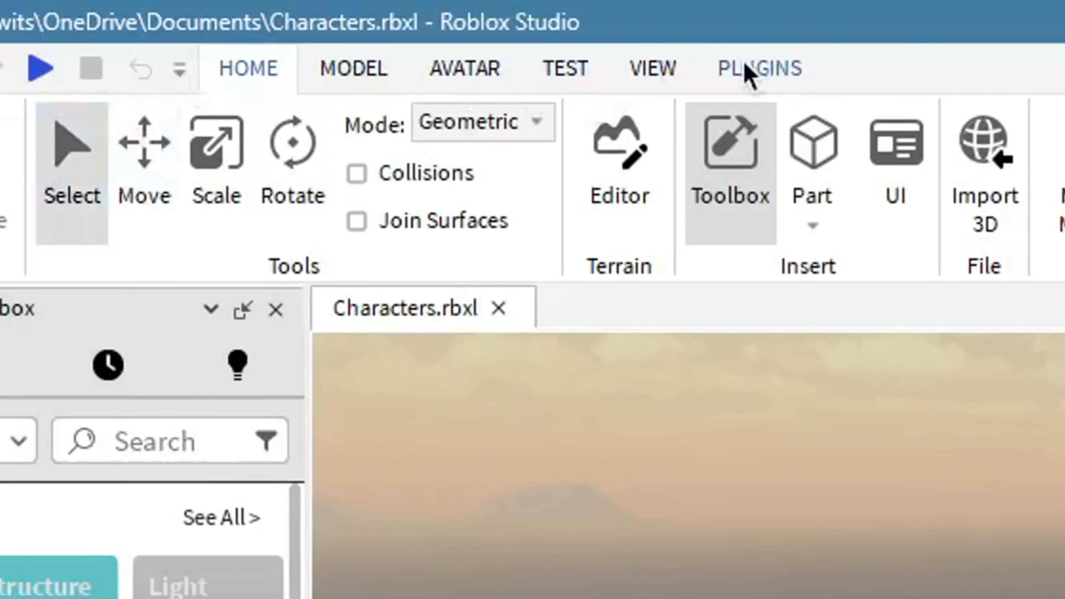
# - Search the Toolbox plugins for "load characte" and inspect the free Load Character plugin listing by AlreadyPro
pyautogui.click(748, 71)
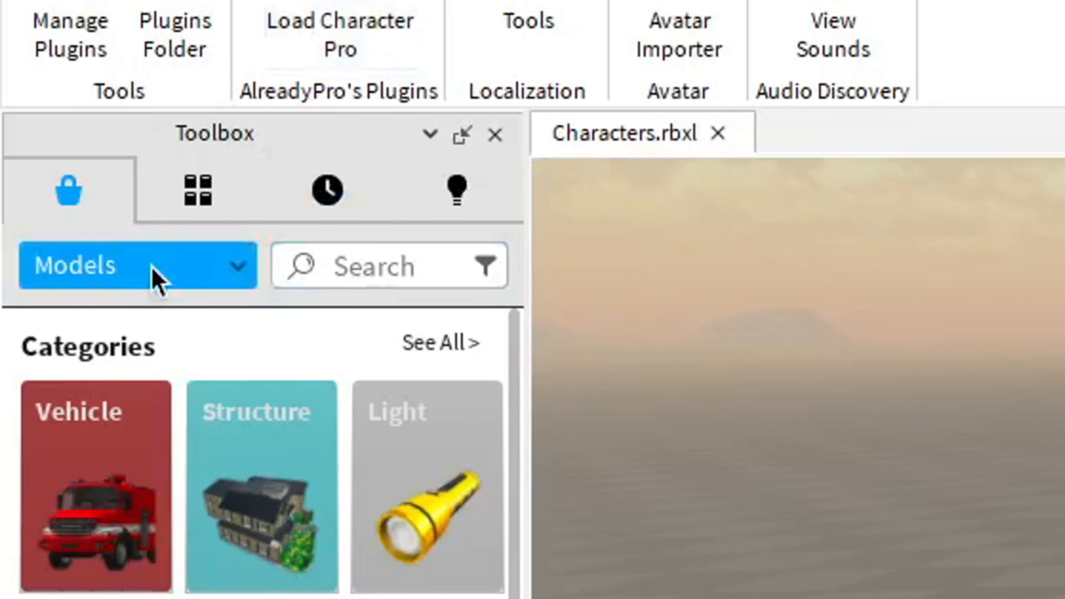
pyautogui.click(17, 441)
pyautogui.click(94, 369)
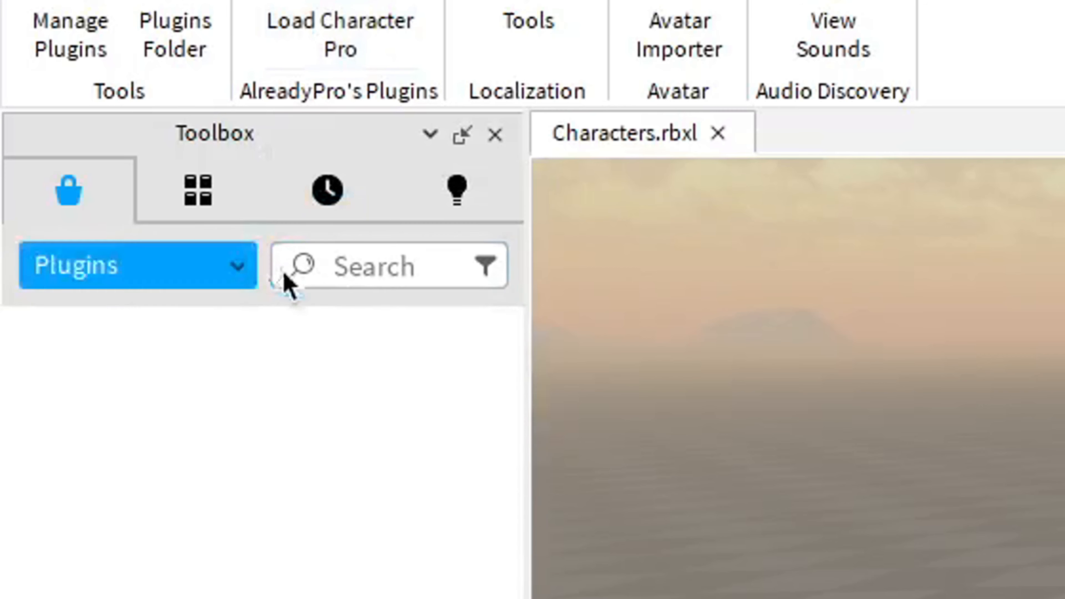
pyautogui.click(336, 261)
pyautogui.write('lea')
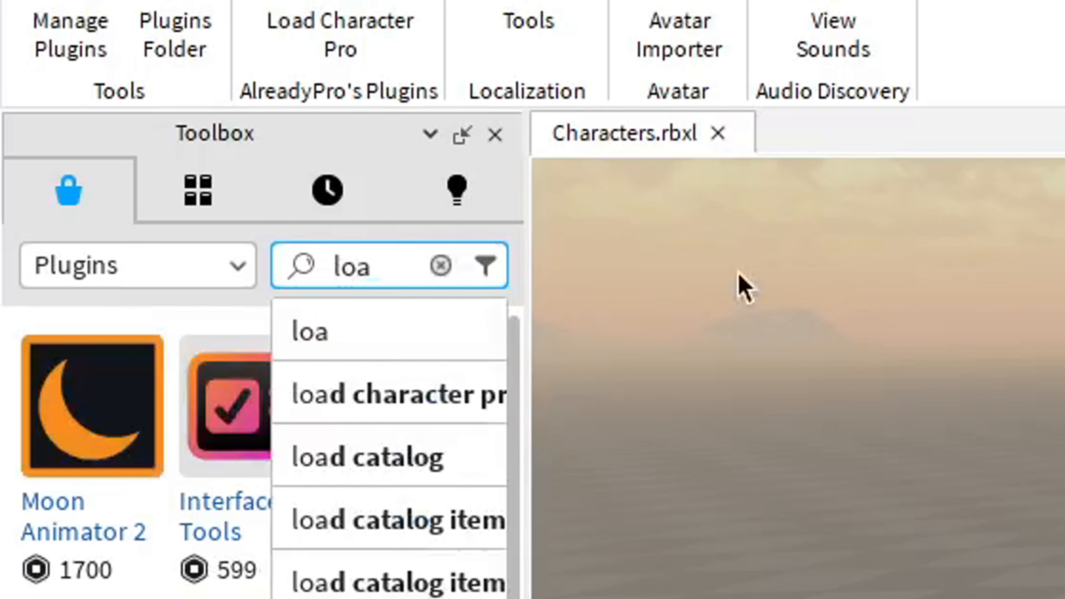
pyautogui.write('d cha')
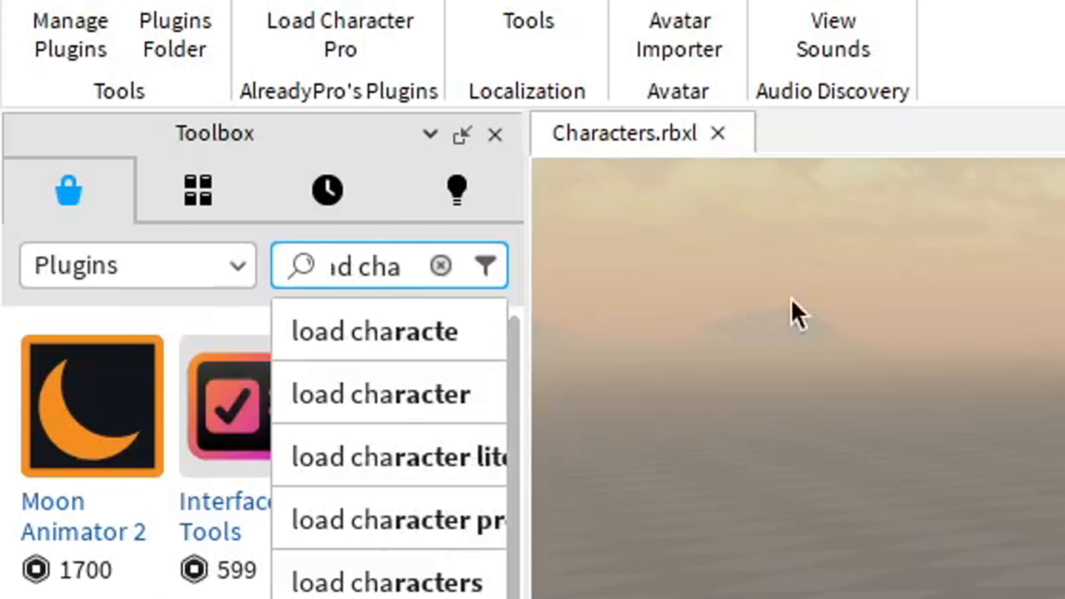
pyautogui.click(474, 335)
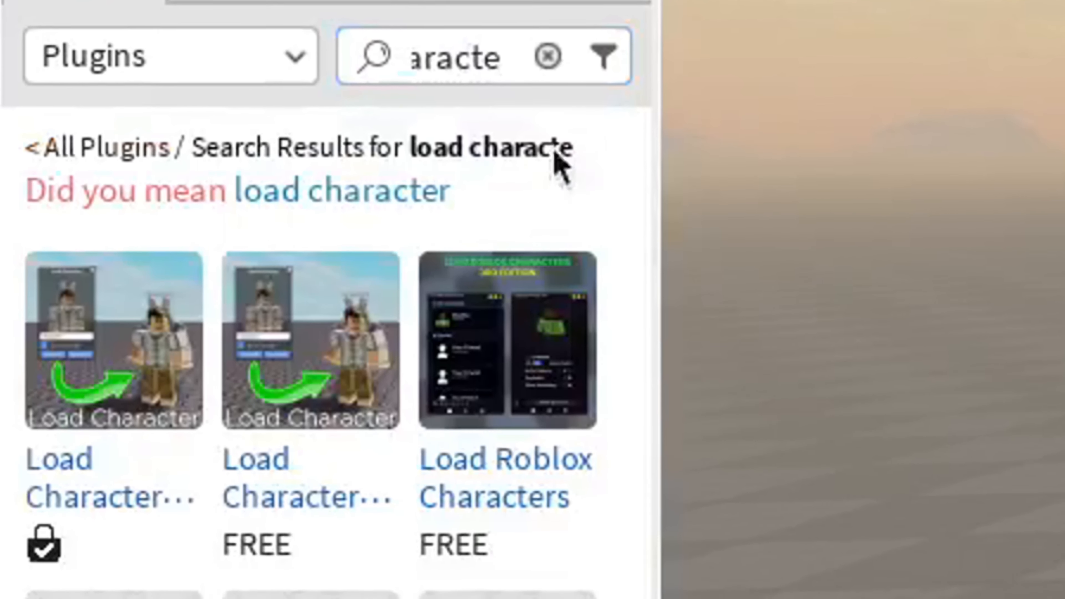
pyautogui.moveTo(356, 436)
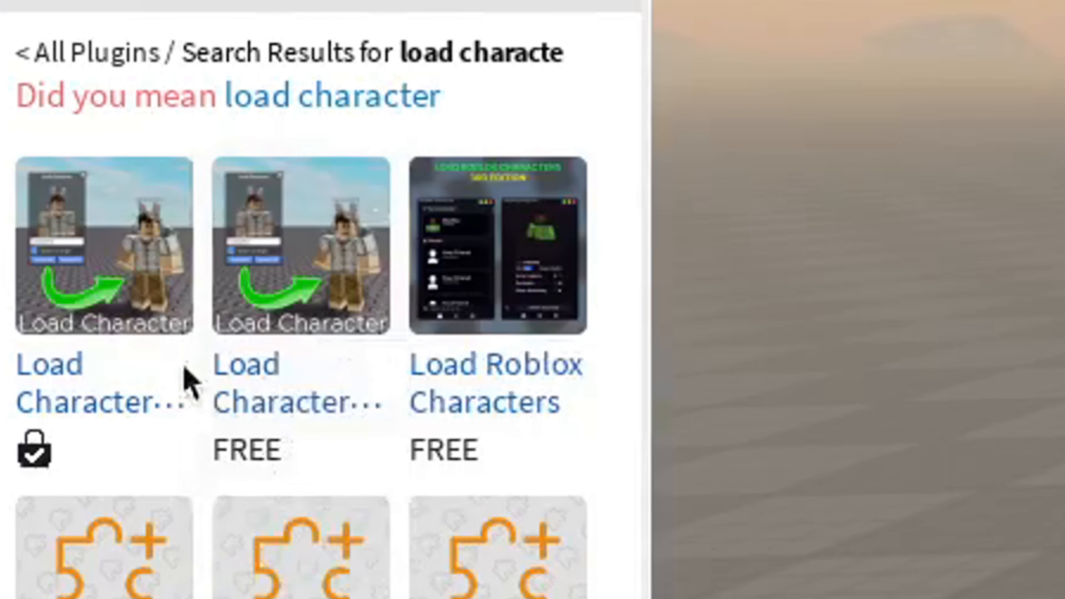
pyautogui.moveTo(19, 357)
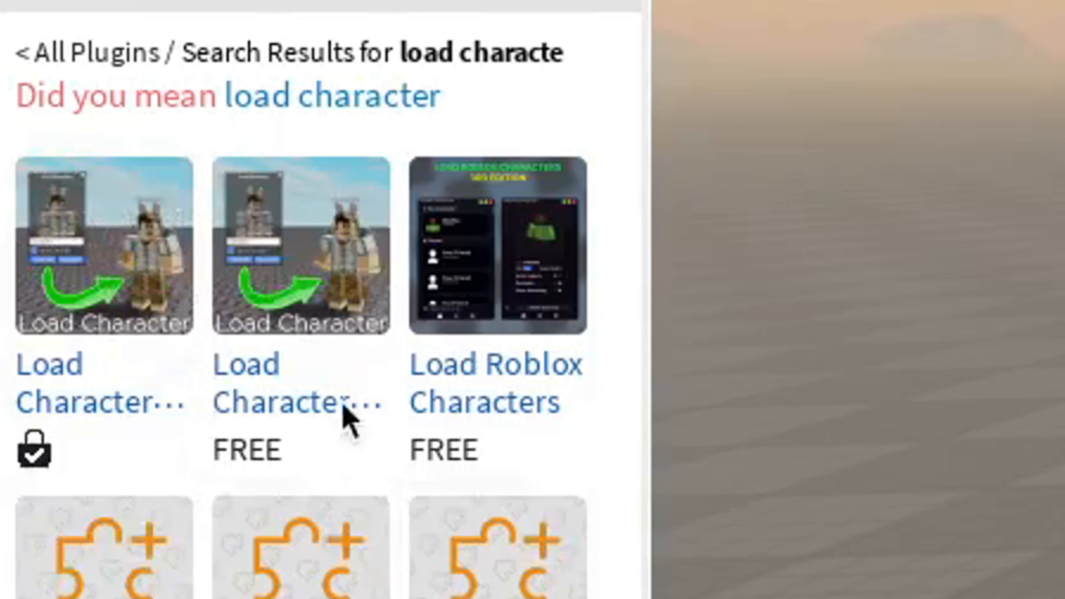
pyautogui.moveTo(327, 422)
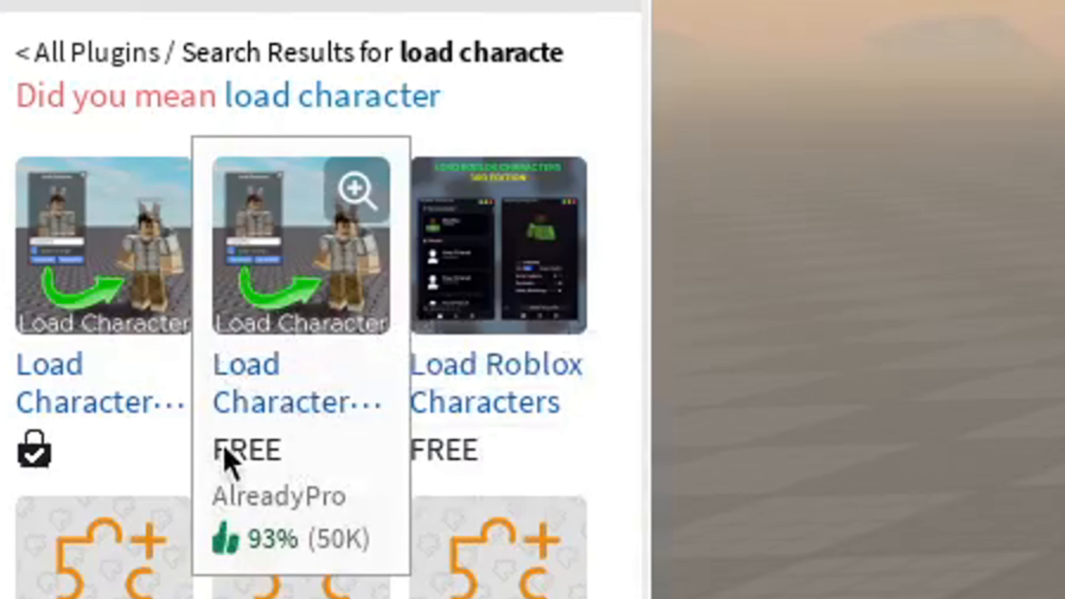
pyautogui.moveTo(83, 321)
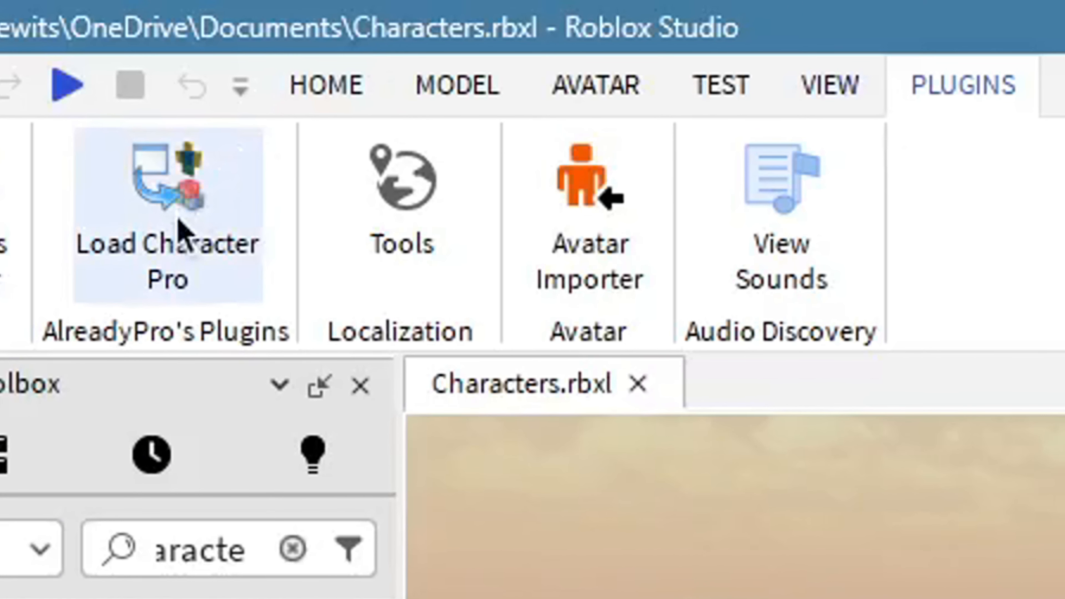
# - Load the avatar of your own Roblox username as an R6 character with Load Character Pro, keeping Spawn at Origin enabled
pyautogui.click(180, 223)
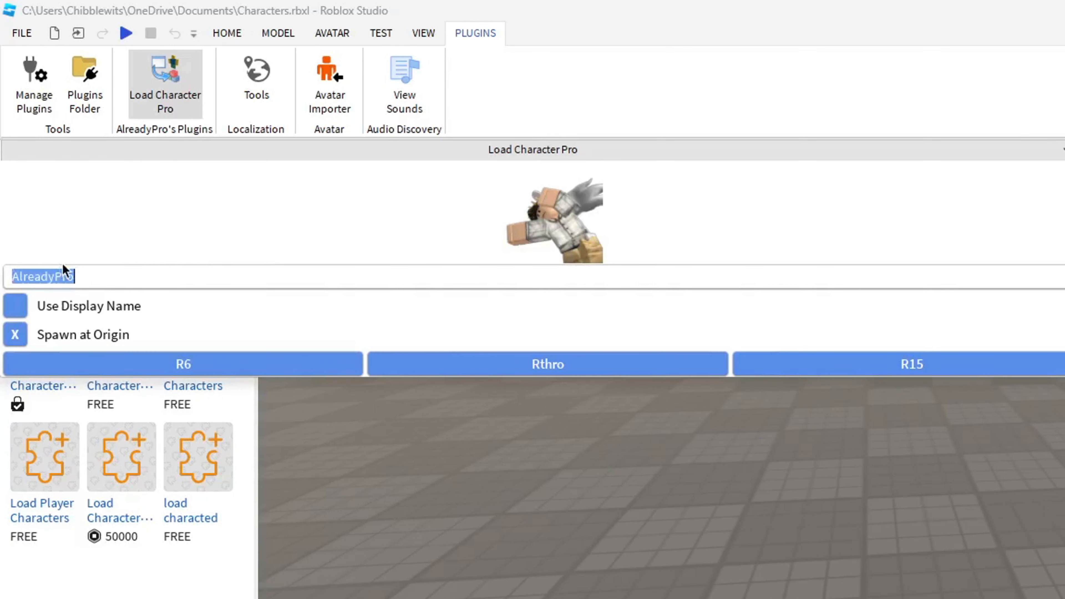
pyautogui.write('TJ')
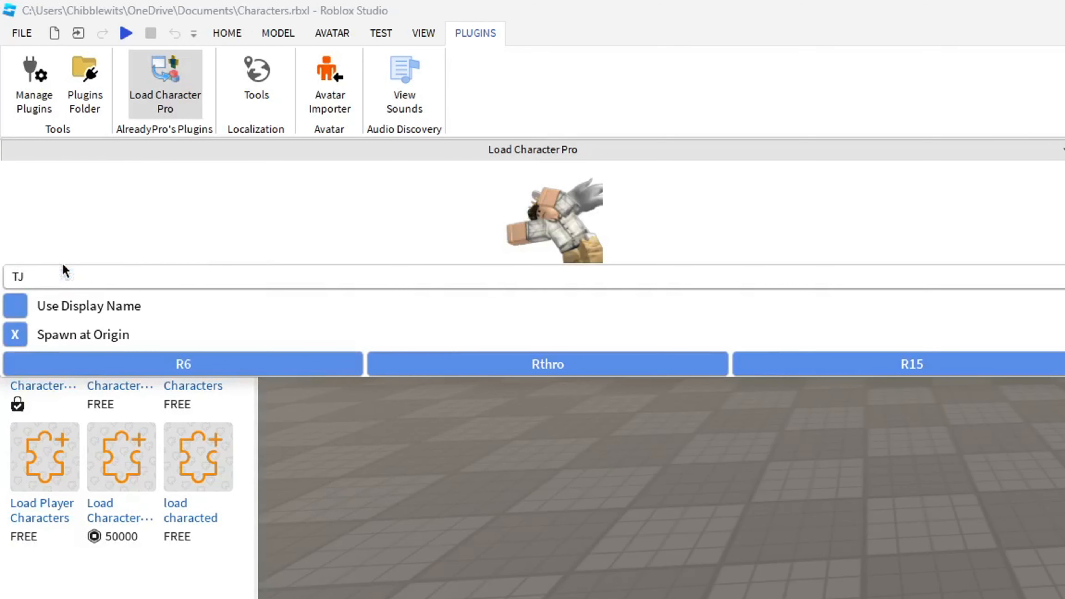
pyautogui.write('Spyfi')
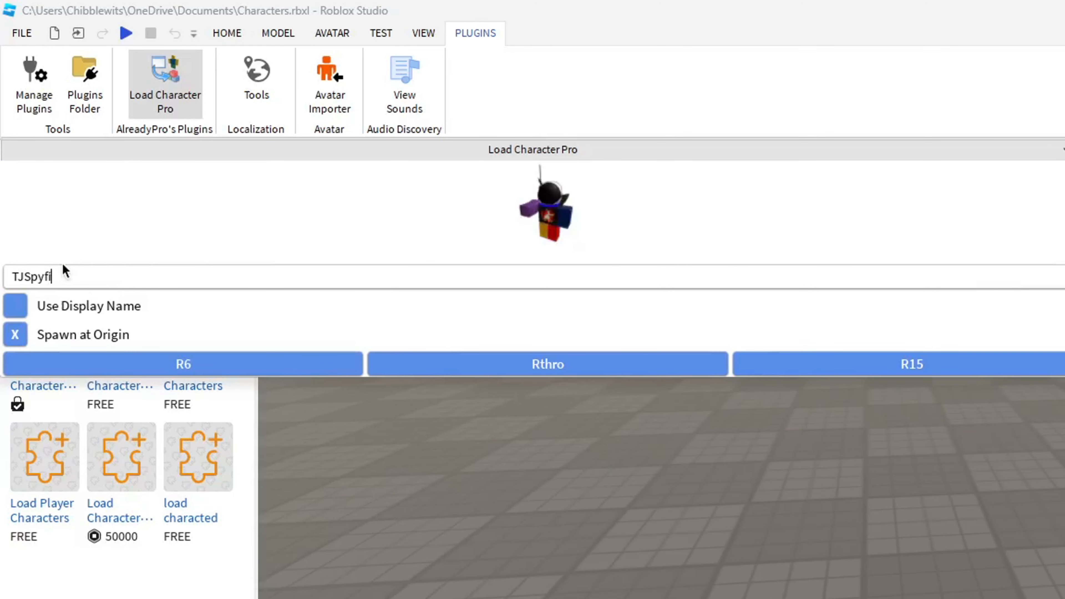
pyautogui.write('sh')
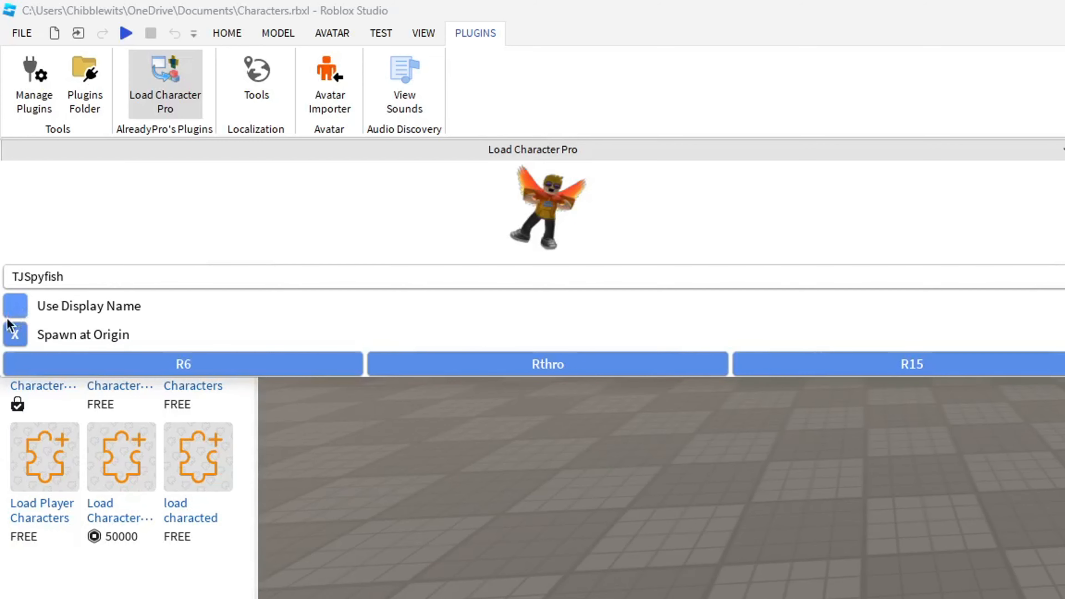
pyautogui.click(16, 334)
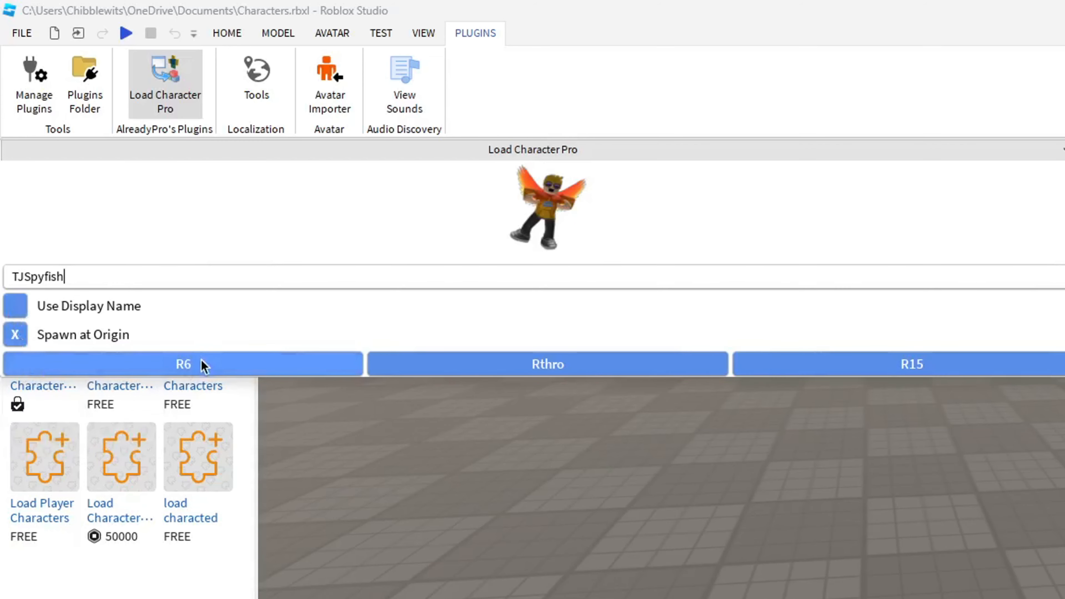
pyautogui.click(231, 369)
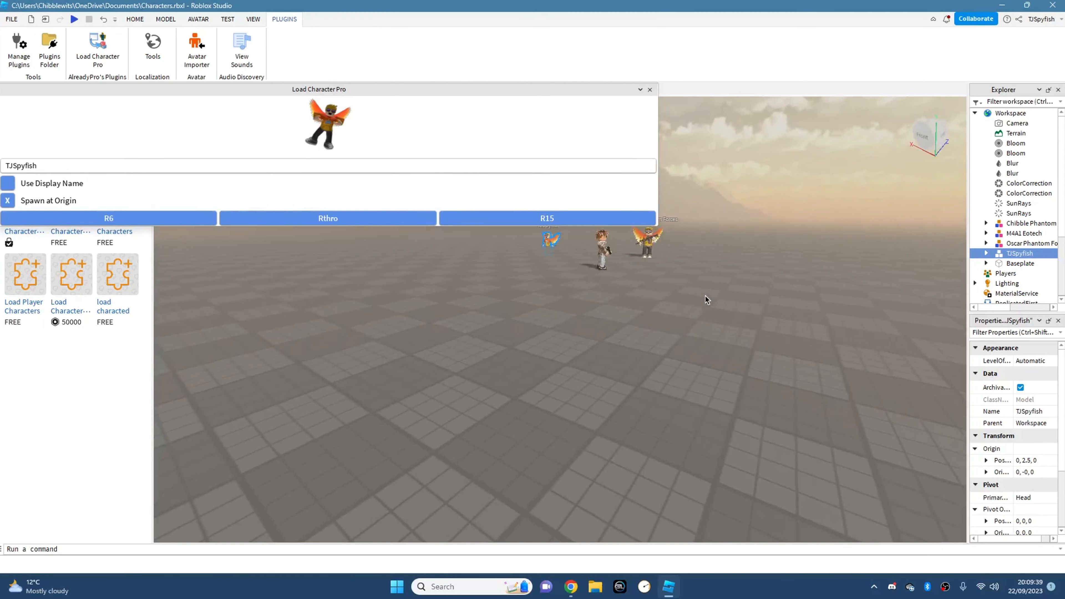
# - Move the spawned character to about -35.4, 4.5, -56.7 in the open foreground and close the Load Character Pro window
pyautogui.moveTo(706, 296); pyautogui.dragTo(715, 280)
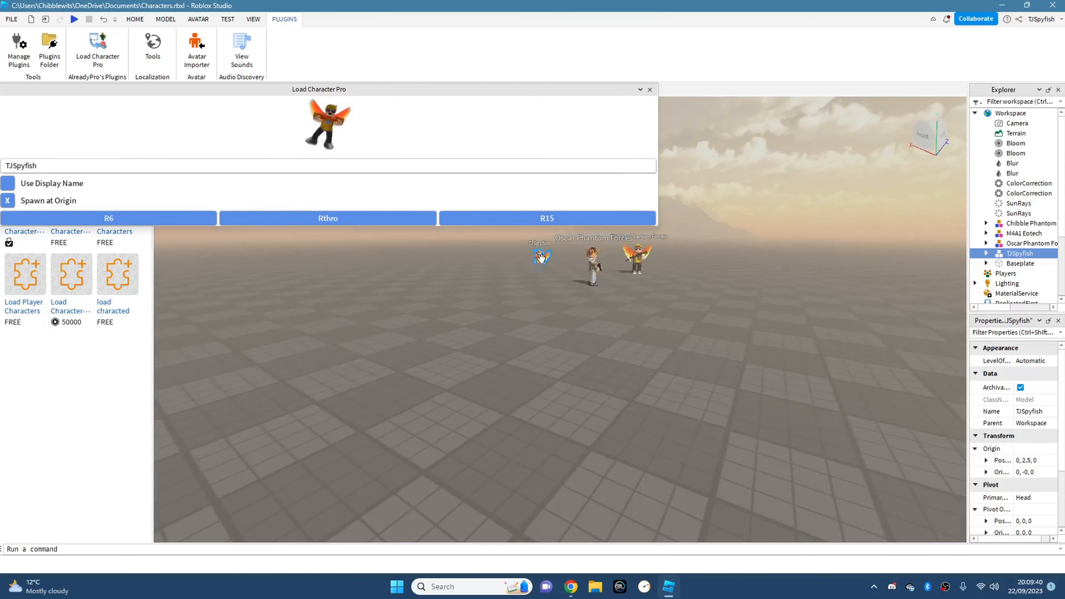
pyautogui.moveTo(541, 257); pyautogui.dragTo(430, 404)
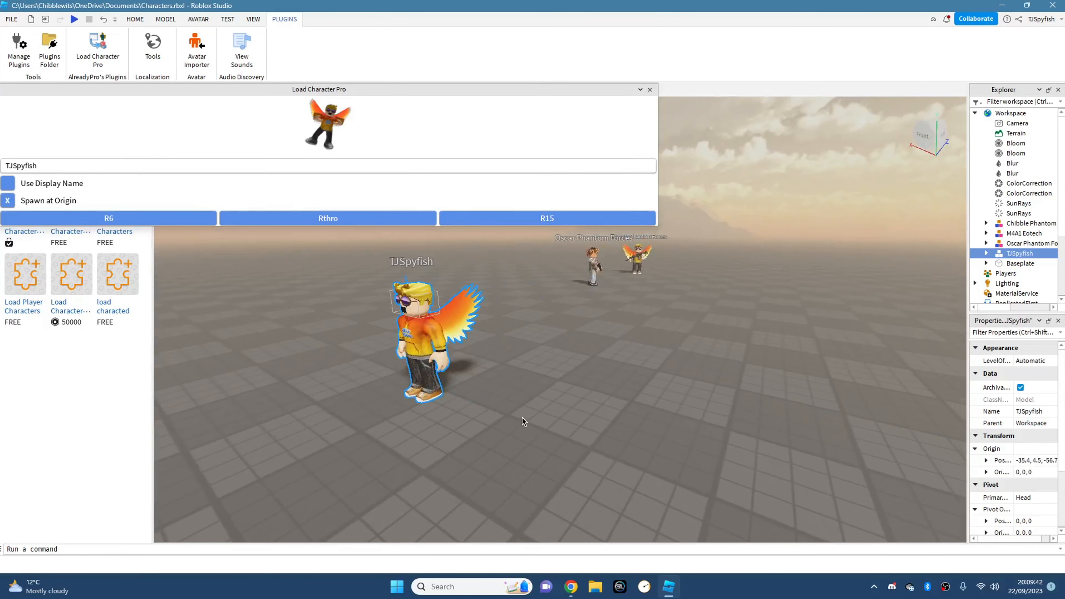
pyautogui.press('f')
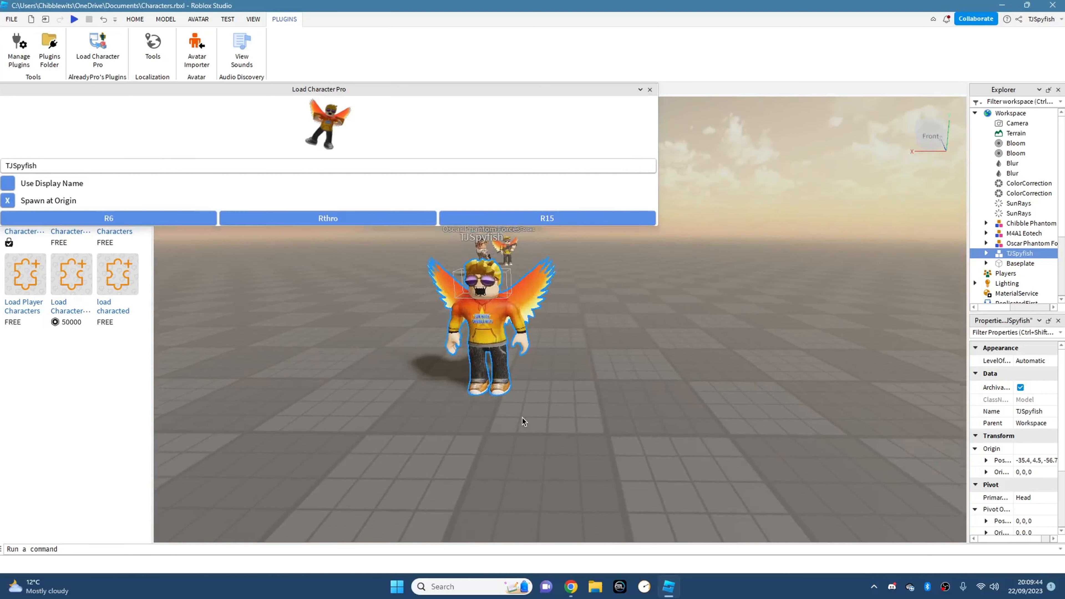
pyautogui.click(649, 90)
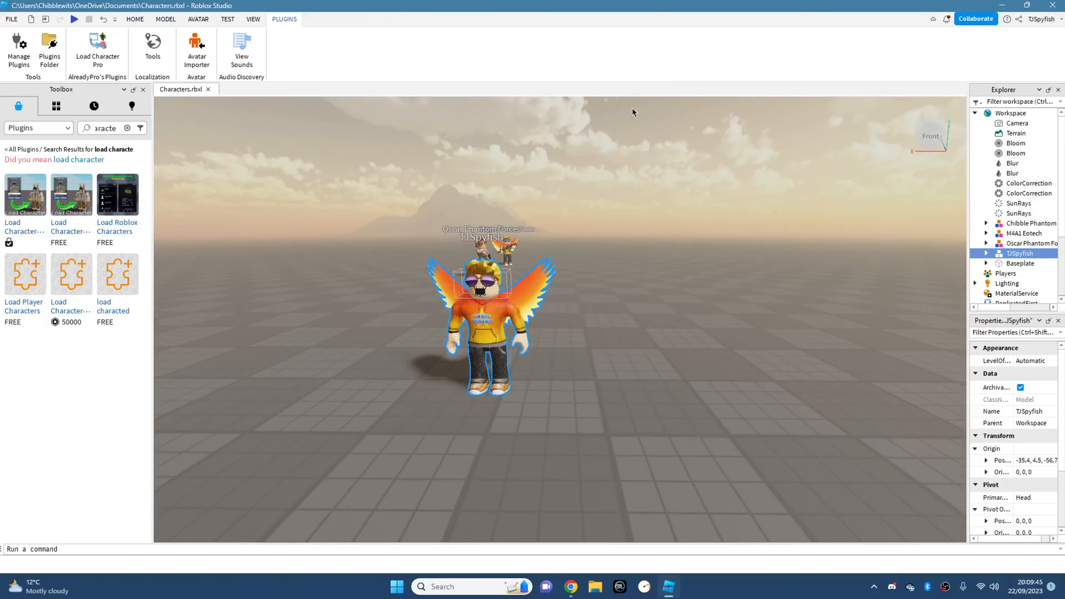
pyautogui.click(320, 228)
pyautogui.click(134, 20)
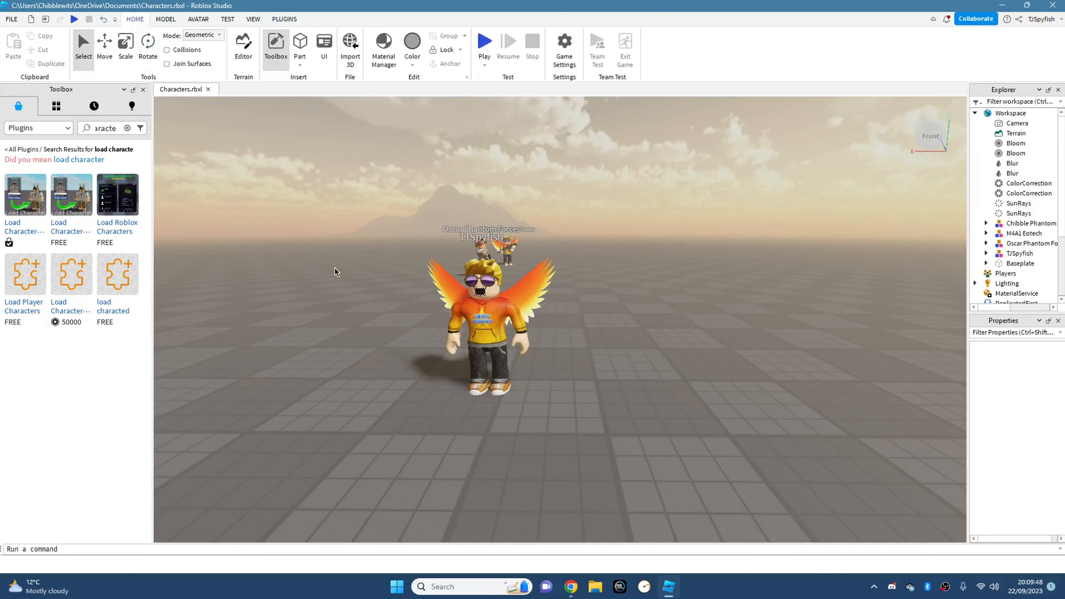
pyautogui.scroll(3, 364, 255)
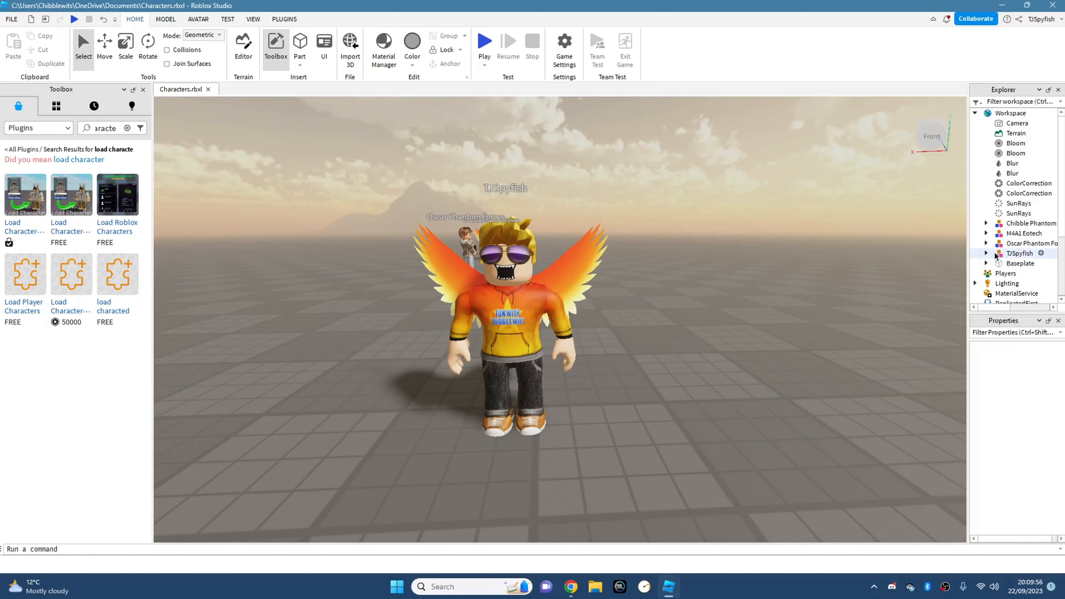
# - Expand the loaded character's model in the Explorer and go through its body parts and accessories
pyautogui.click(1019, 254)
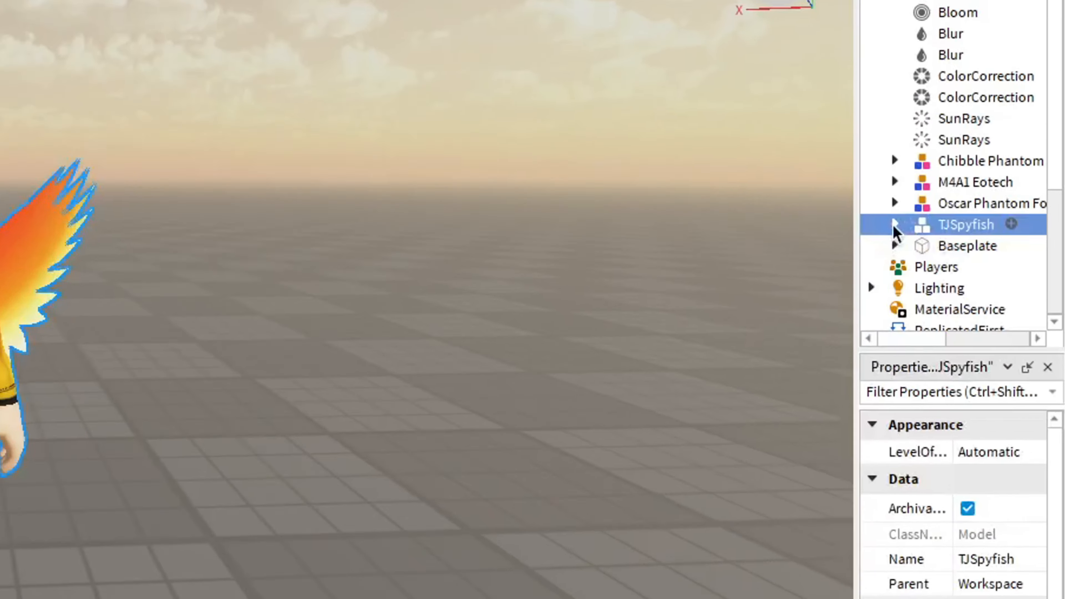
pyautogui.click(986, 253)
pyautogui.scroll(-3, 898, 222)
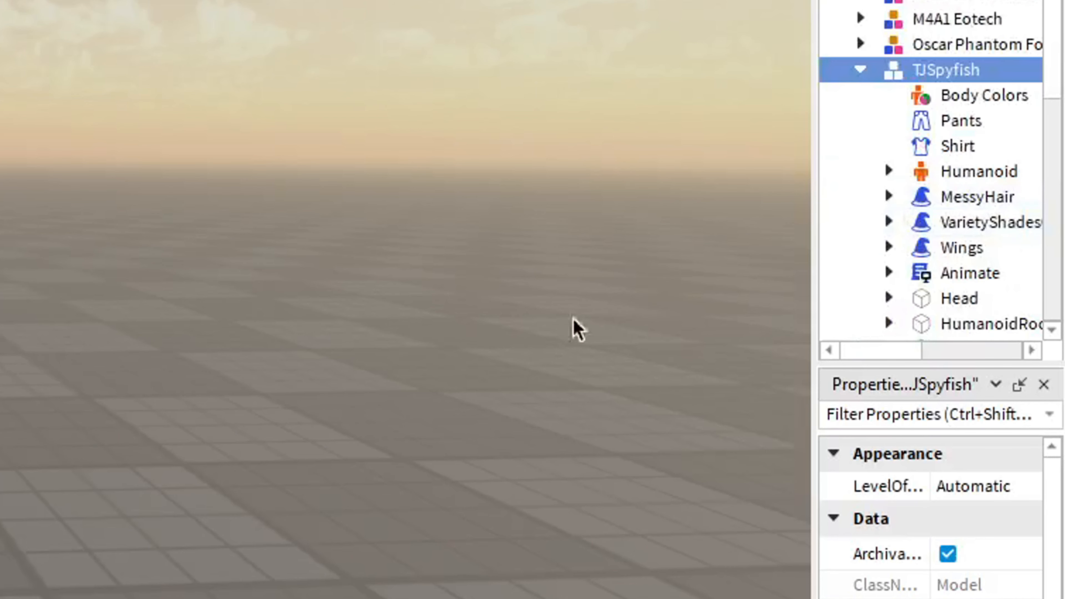
pyautogui.scroll(-2, 914, 252)
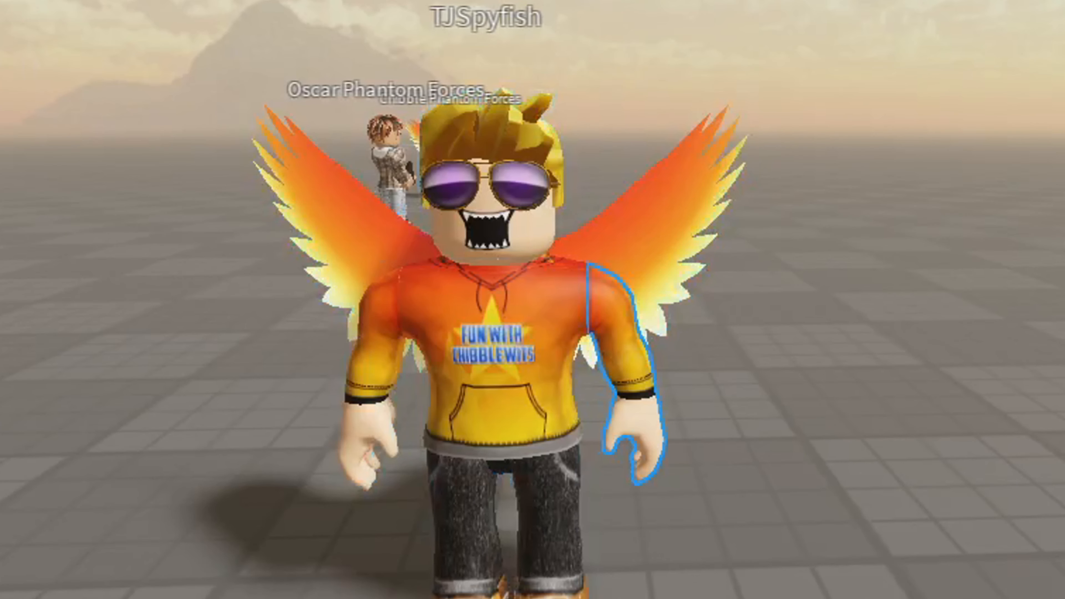
# - Rotate the character's left arm forward and up around the red axis until the hand points upward
pyautogui.hotkey('ctrl', '4')
pyautogui.moveTo(659, 347); pyautogui.dragTo(665, 201)
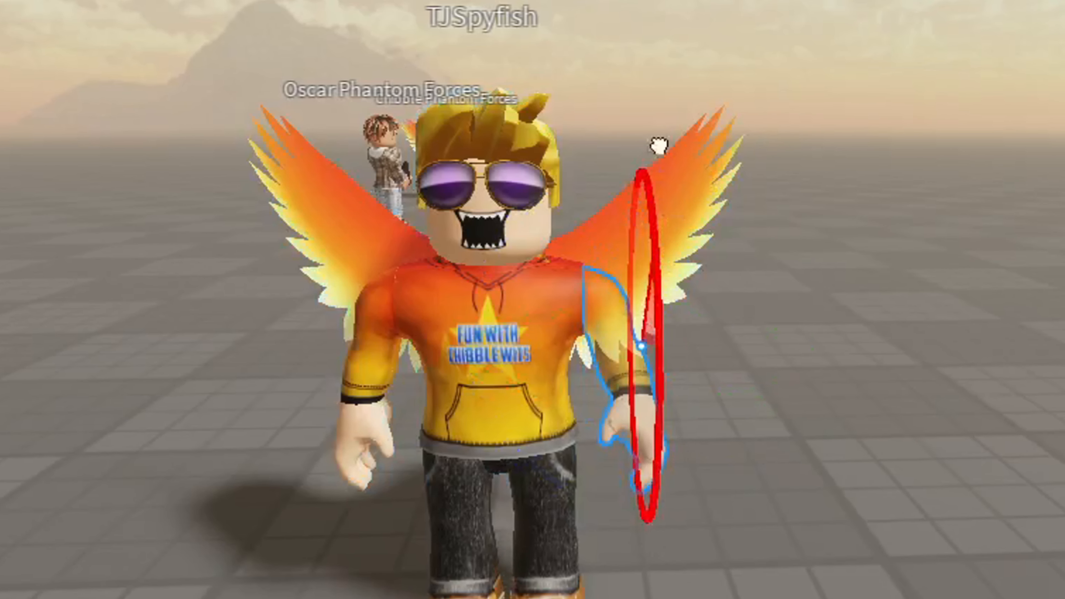
pyautogui.moveTo(658, 145); pyautogui.dragTo(654, 126)
pyautogui.moveTo(656, 376); pyautogui.dragTo(657, 237)
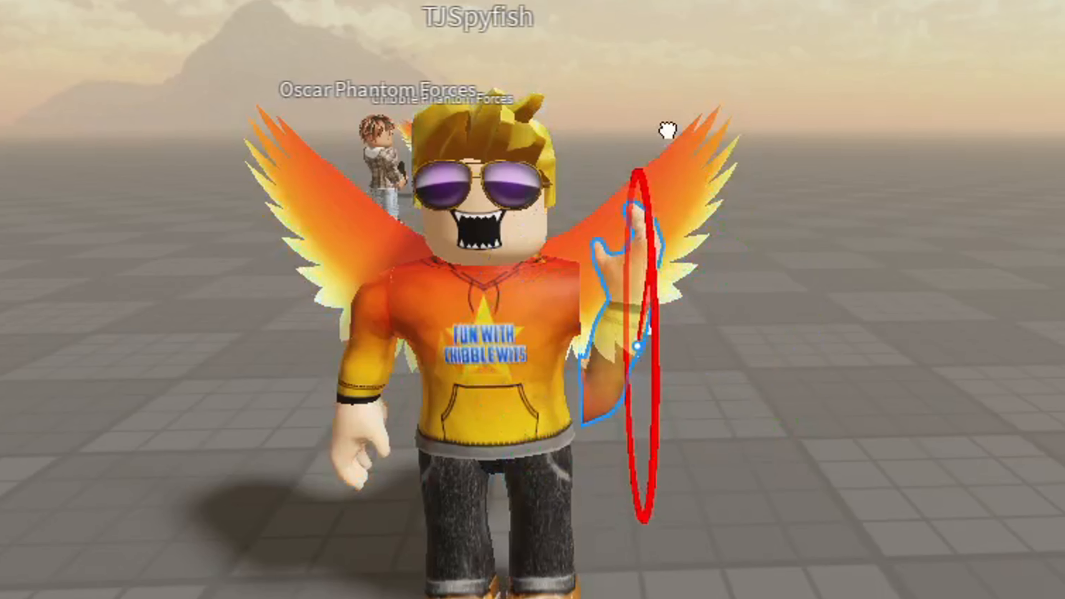
pyautogui.moveTo(667, 130); pyautogui.dragTo(668, 131)
# - Tilt the raised left arm slightly around the blue axis and twist it about its length around the green axis
pyautogui.rightClick(815, 303)
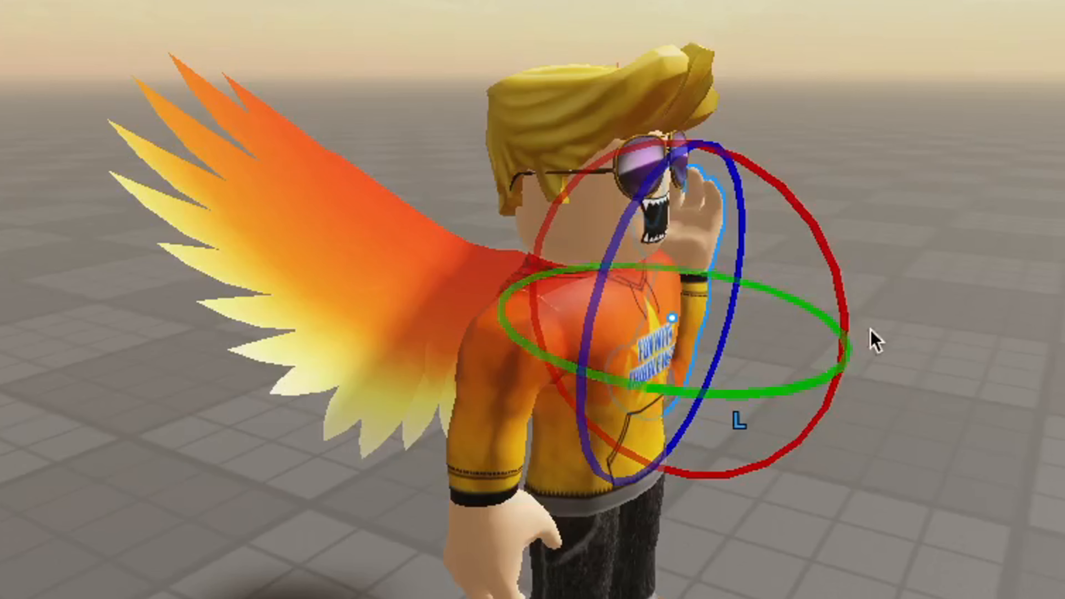
pyautogui.moveTo(742, 385); pyautogui.dragTo(707, 373)
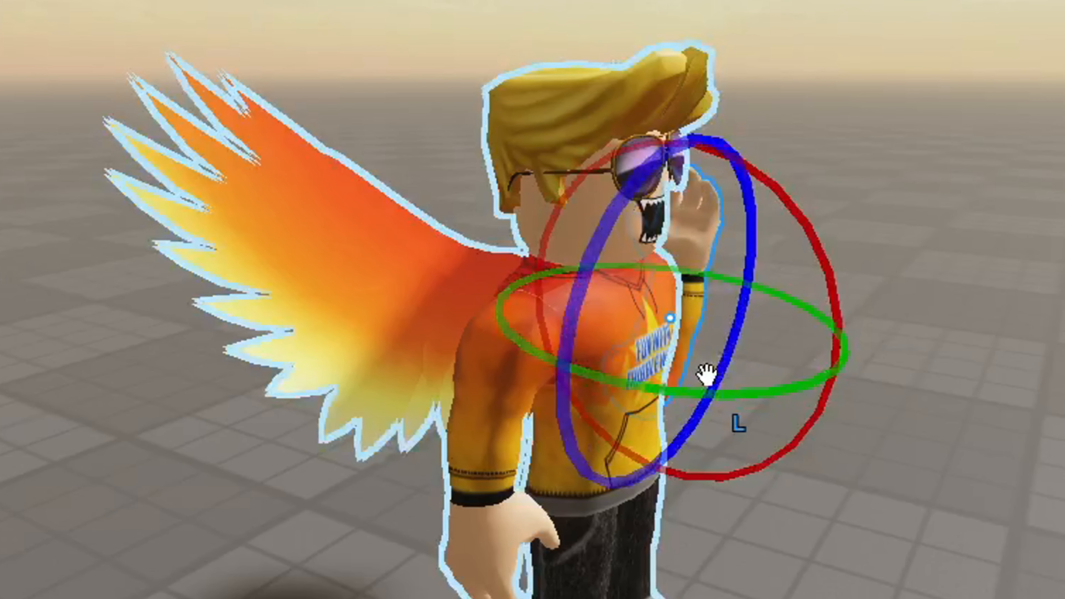
pyautogui.moveTo(595, 228); pyautogui.dragTo(627, 202)
pyautogui.rightClick(630, 206)
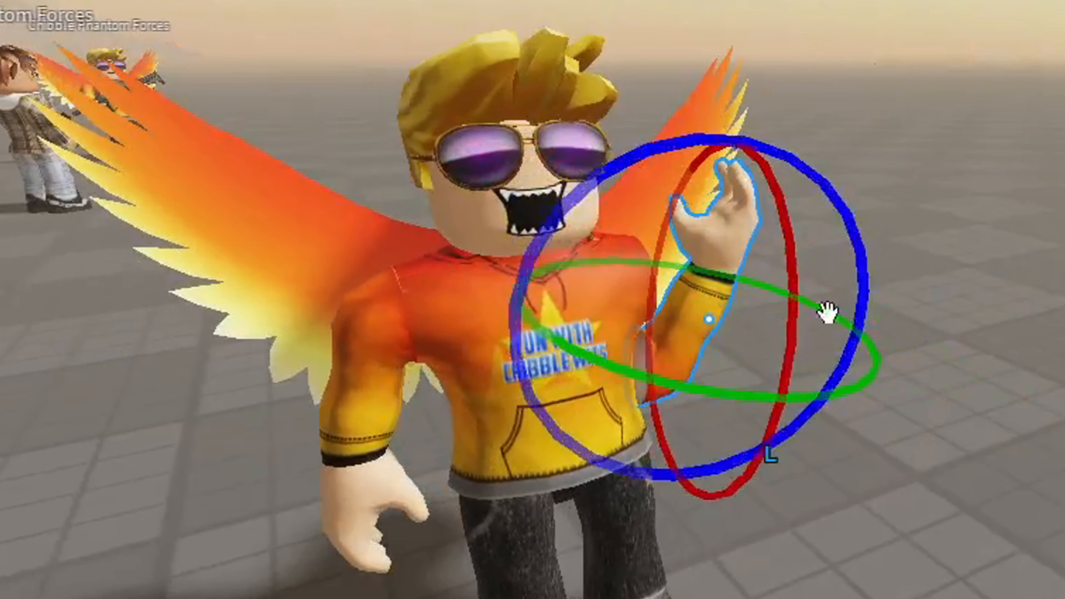
pyautogui.moveTo(667, 399); pyautogui.dragTo(871, 378)
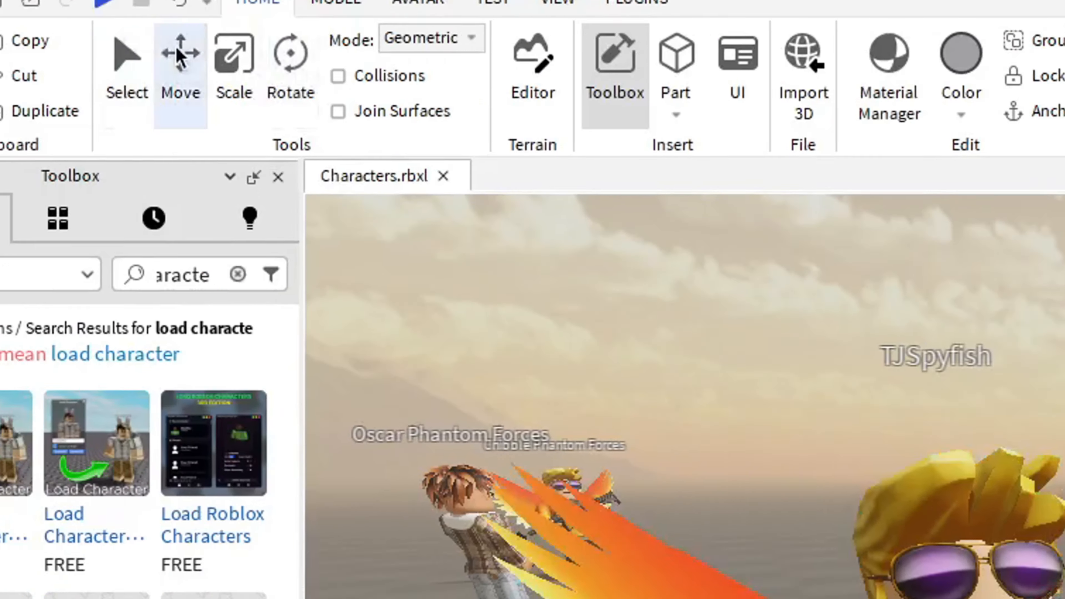
# - Move the raised left arm up and inward along its green and blue axes until it meets the shoulder
pyautogui.click(179, 56)
pyautogui.moveTo(587, 328); pyautogui.dragTo(549, 317)
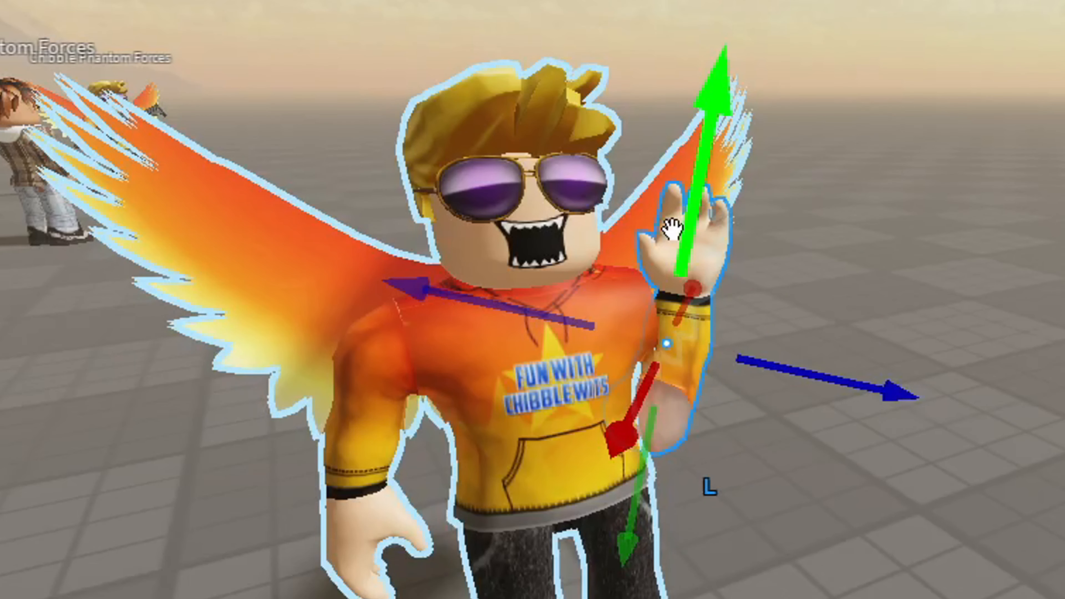
pyautogui.moveTo(673, 226); pyautogui.dragTo(704, 107)
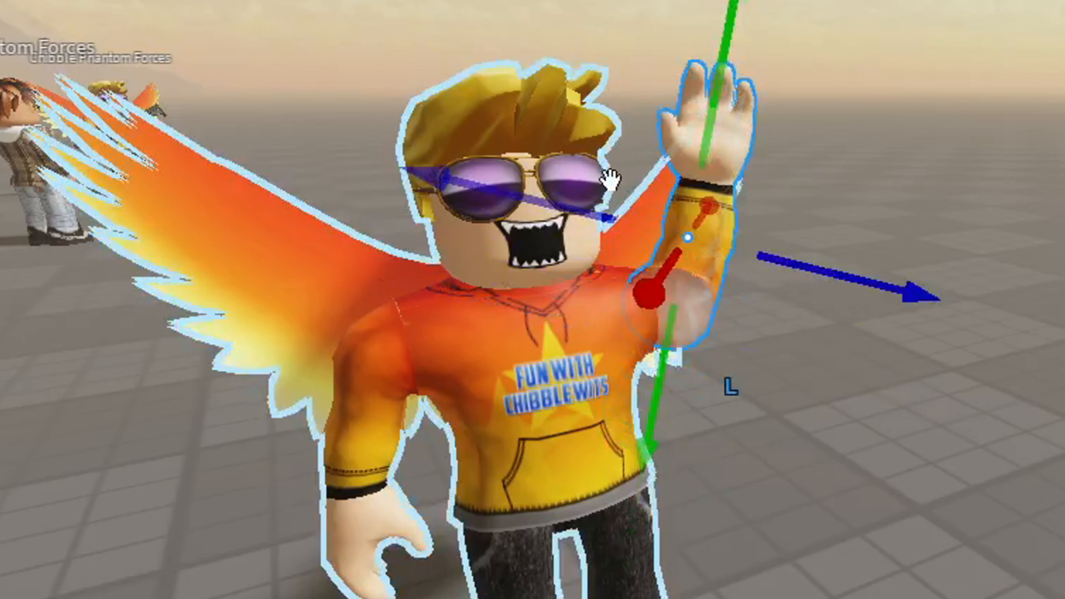
pyautogui.moveTo(546, 209); pyautogui.dragTo(482, 195)
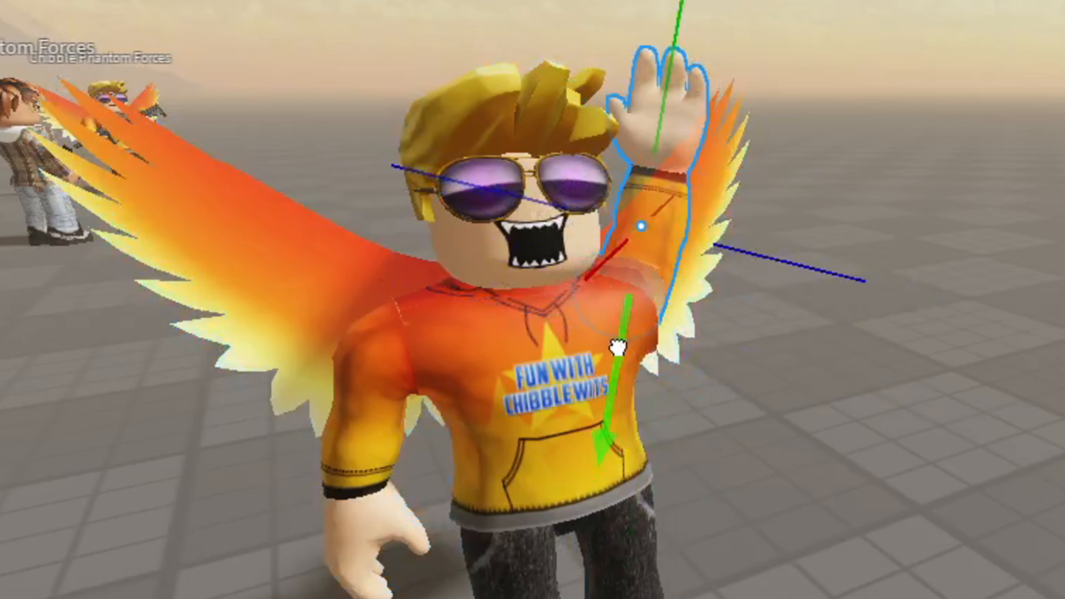
pyautogui.moveTo(618, 347); pyautogui.dragTo(604, 360)
pyautogui.click(890, 399)
pyautogui.press('d')
pyautogui.press('a')
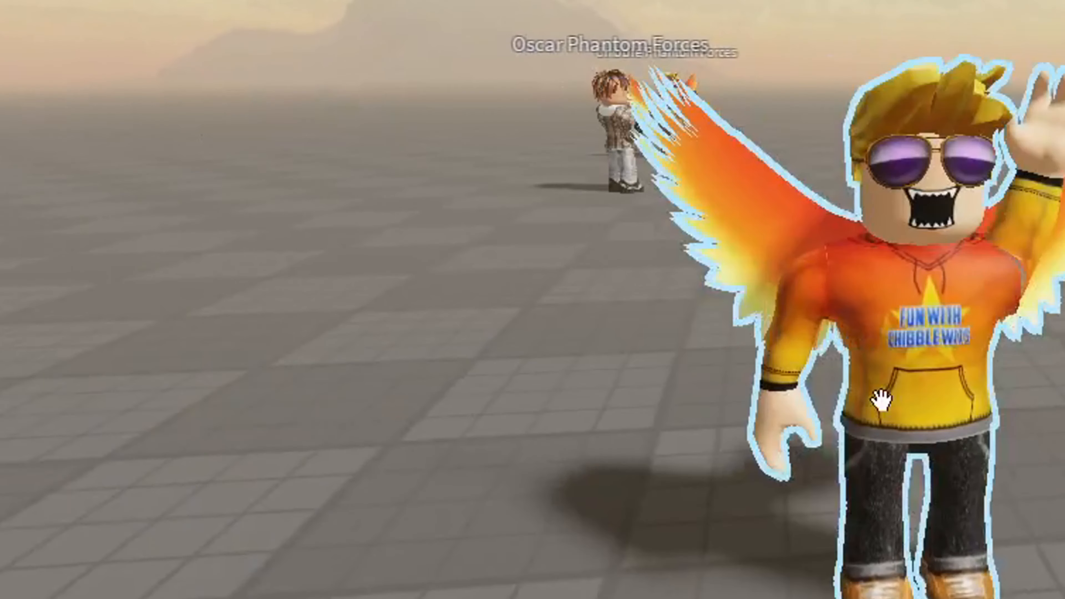
pyautogui.press('d')
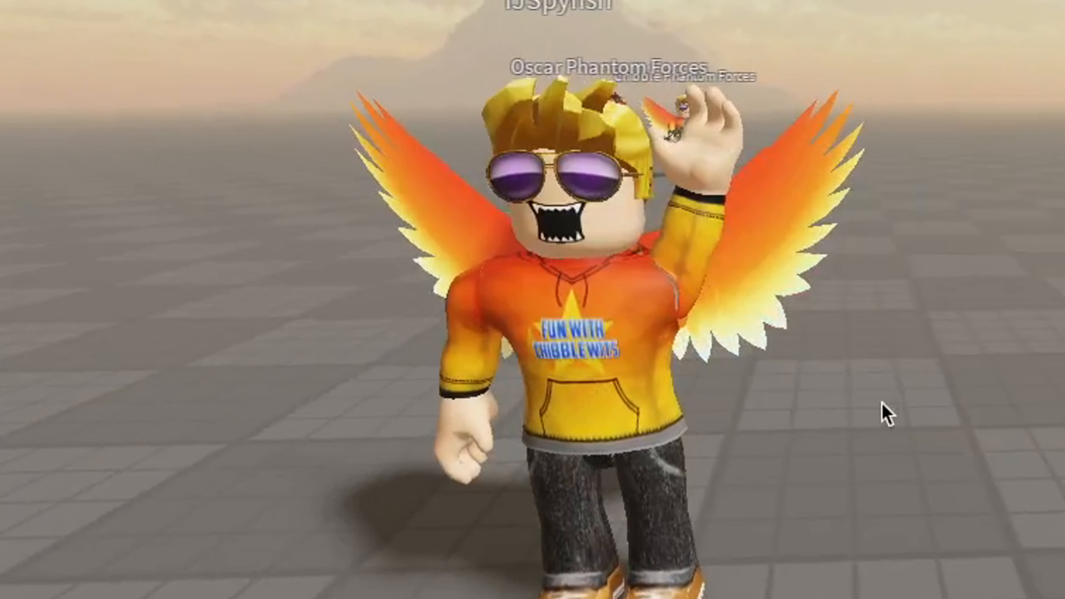
pyautogui.press('a')
pyautogui.press('d')
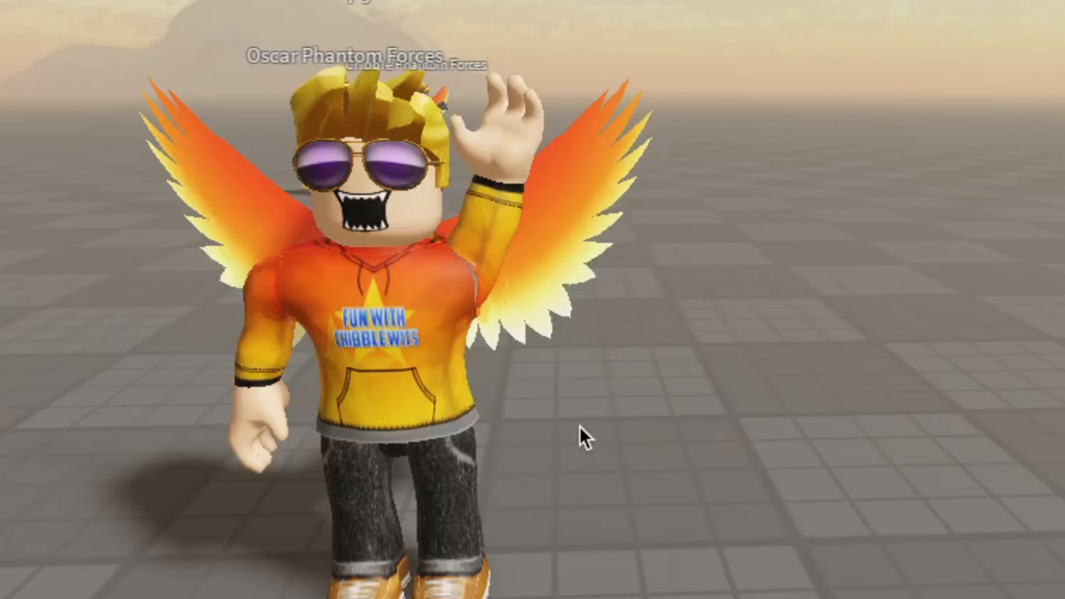
# - Examine how the plaid-shirted character's arms and pistol are posed at close range
pyautogui.press('d')
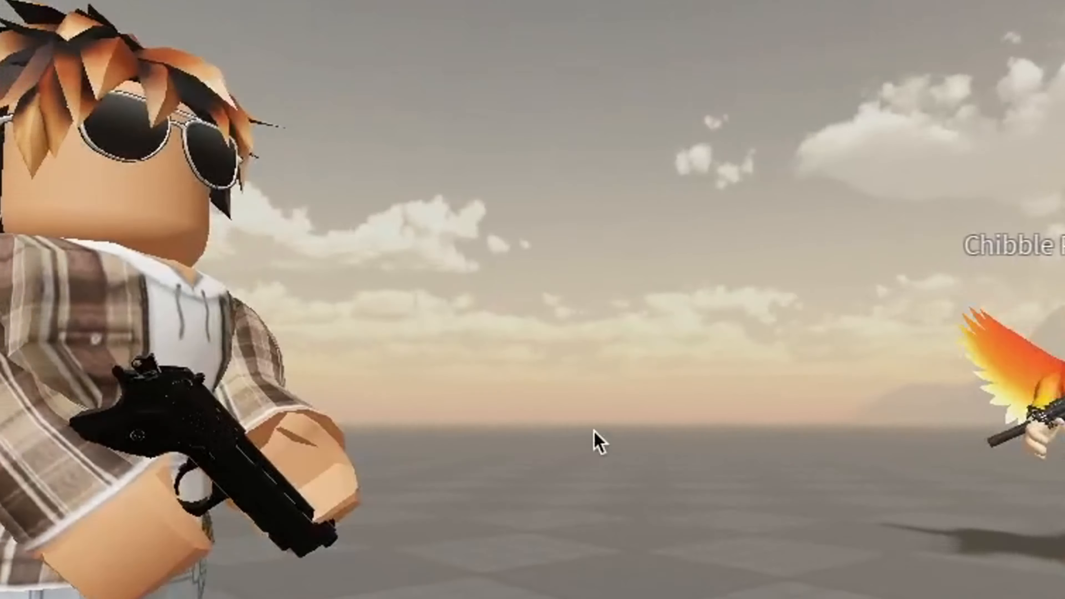
pyautogui.moveTo(593, 430); pyautogui.dragTo(312, 472)
pyautogui.click(352, 415)
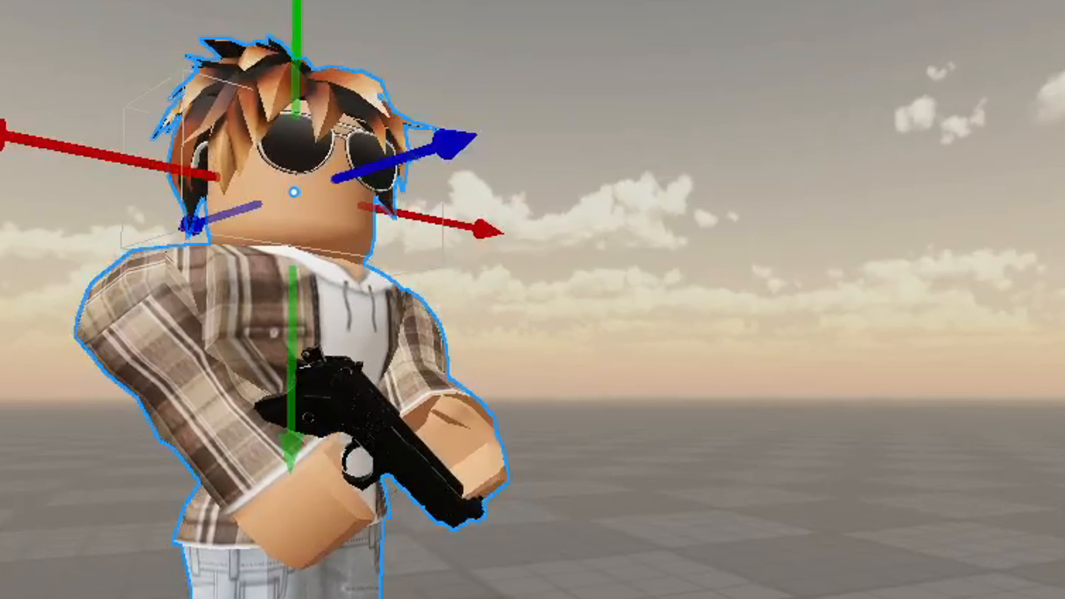
pyautogui.click(1059, 505)
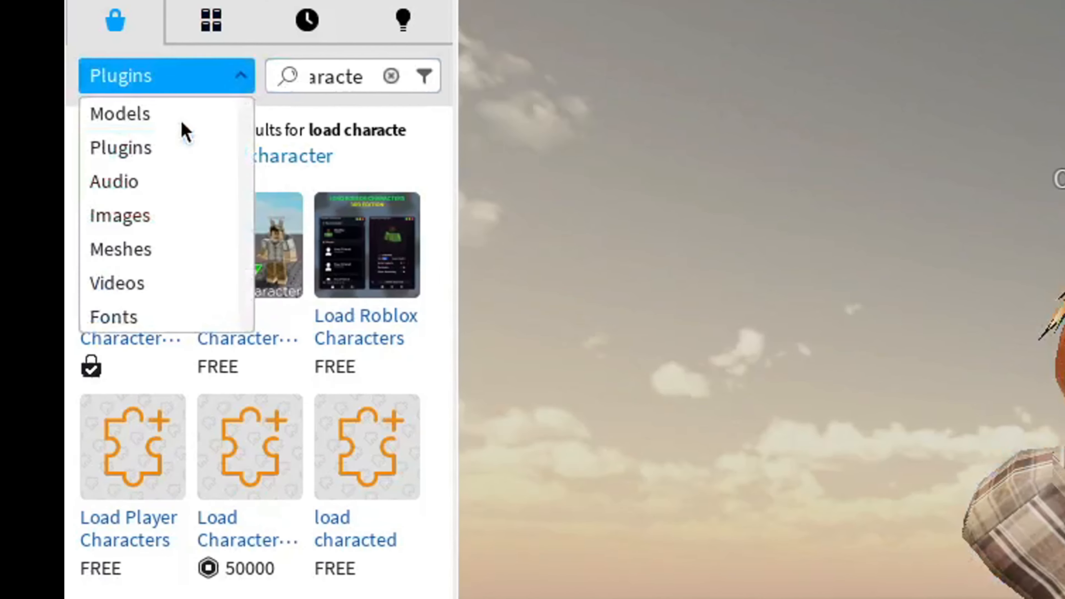
# - Search the Toolbox models for "gun" and browse the results
pyautogui.click(180, 116)
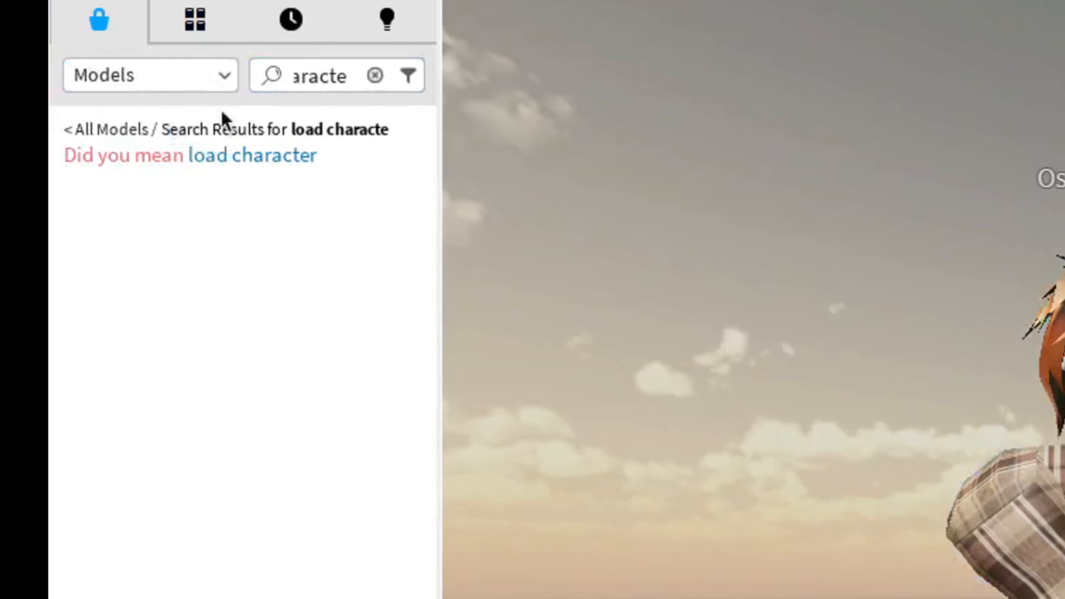
pyautogui.click(339, 69)
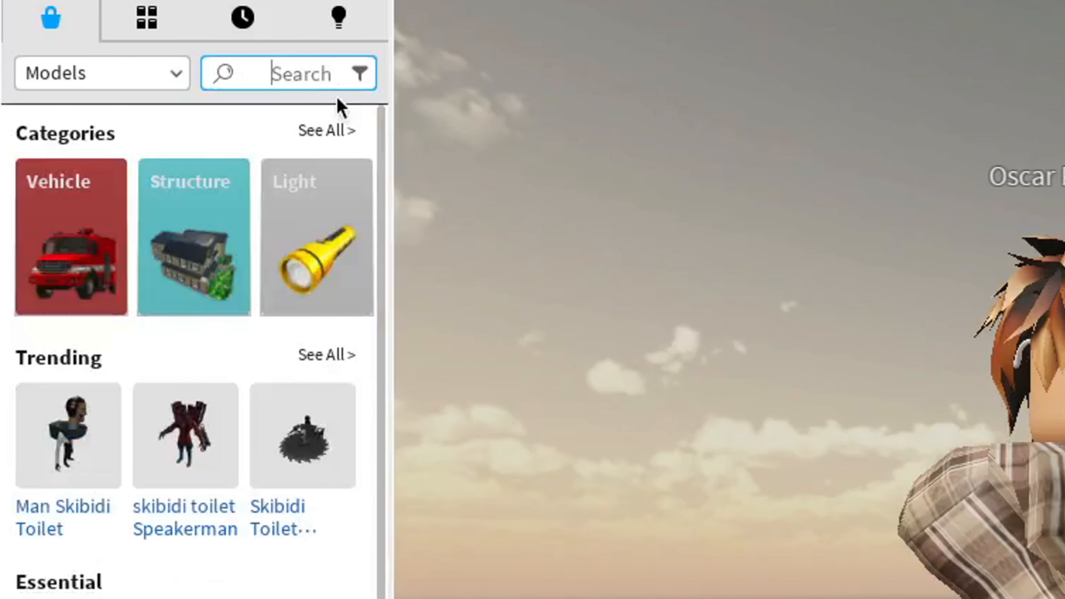
pyautogui.write('gun')
pyautogui.click(341, 108)
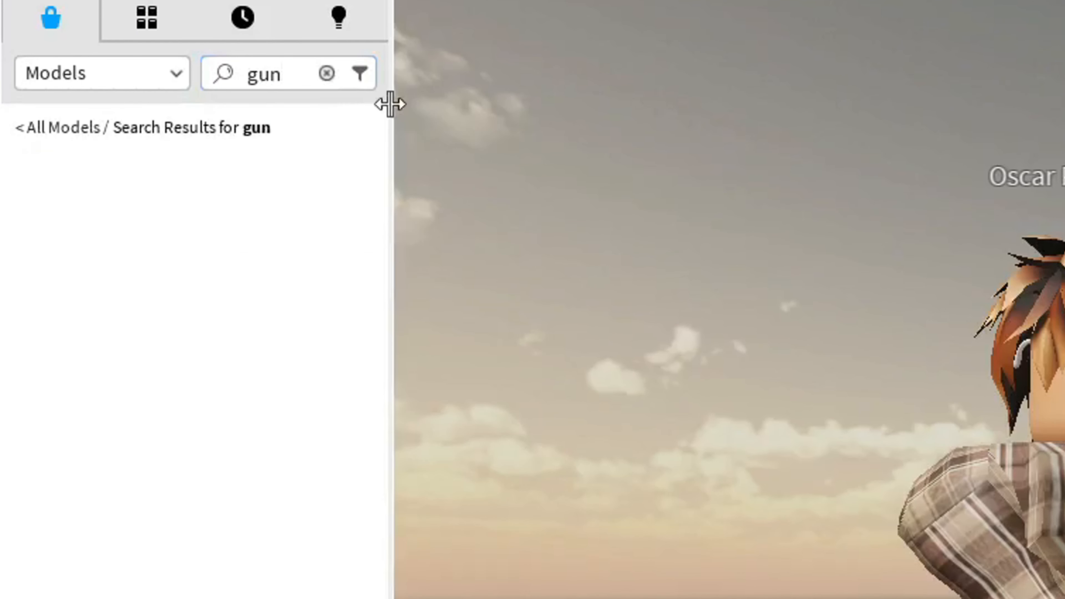
pyautogui.scroll(-4, 174, 470)
pyautogui.scroll(-5, 174, 470)
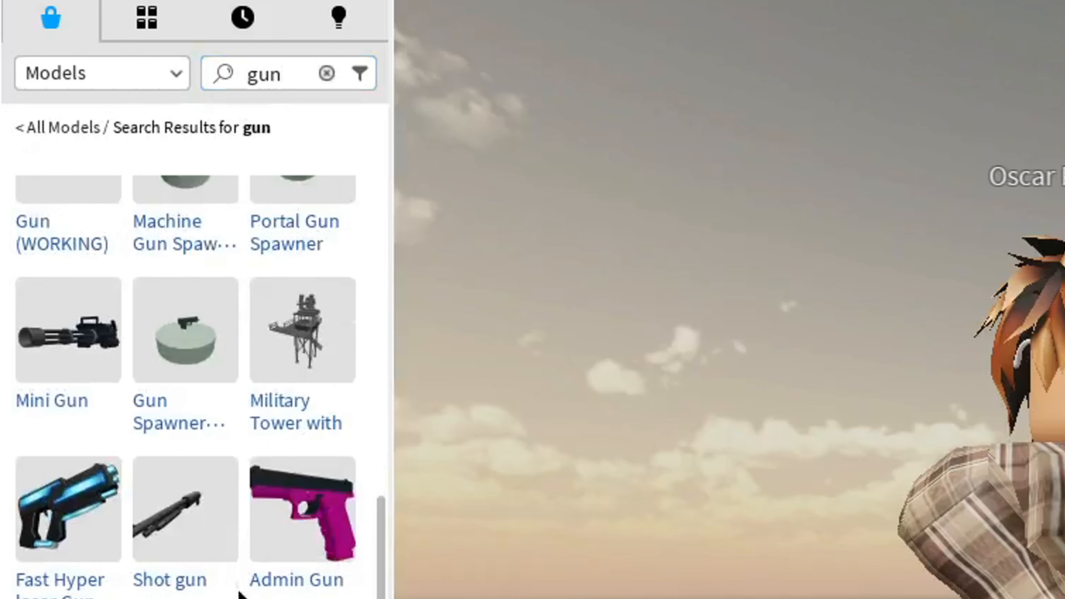
# - Clear the gun search and browse the general model listing in the Toolbox
pyautogui.scroll(7, 210, 504)
pyautogui.click(325, 77)
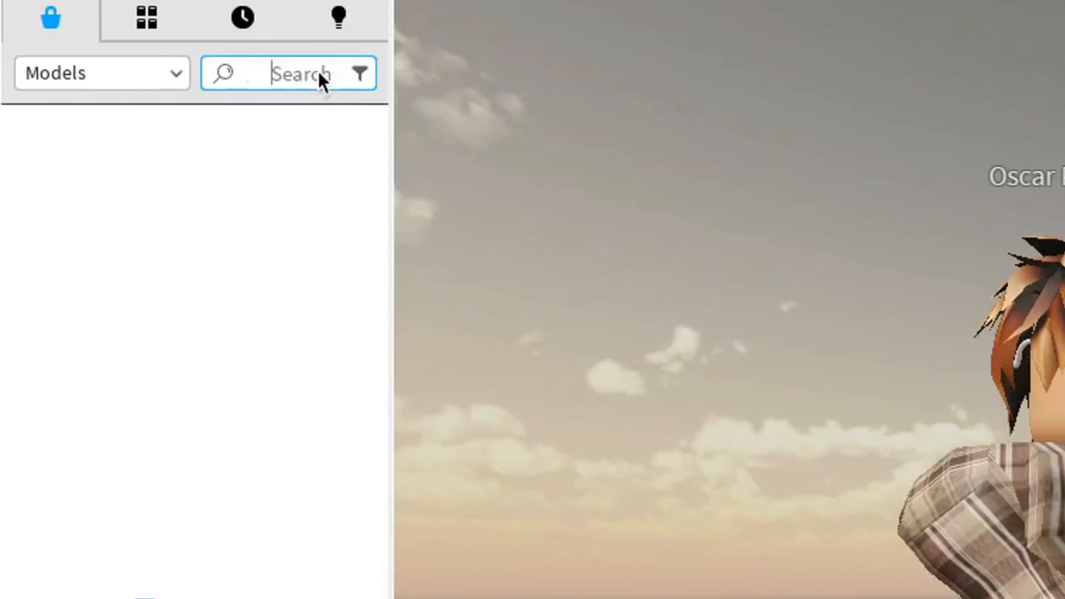
pyautogui.scroll(-10, 193, 353)
pyautogui.scroll(-4, 193, 352)
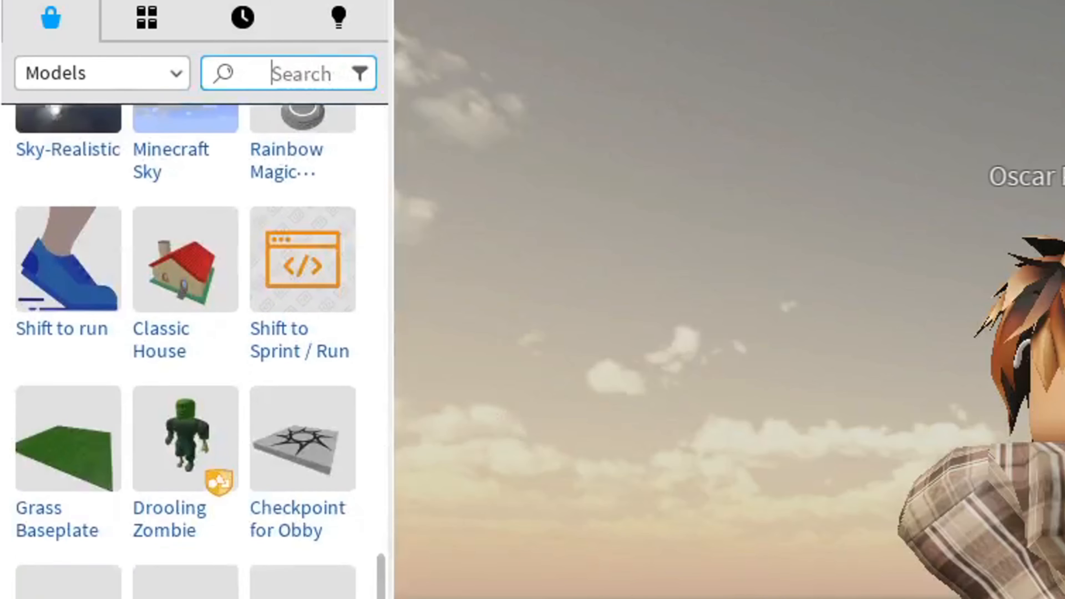
pyautogui.scroll(-3, 193, 352)
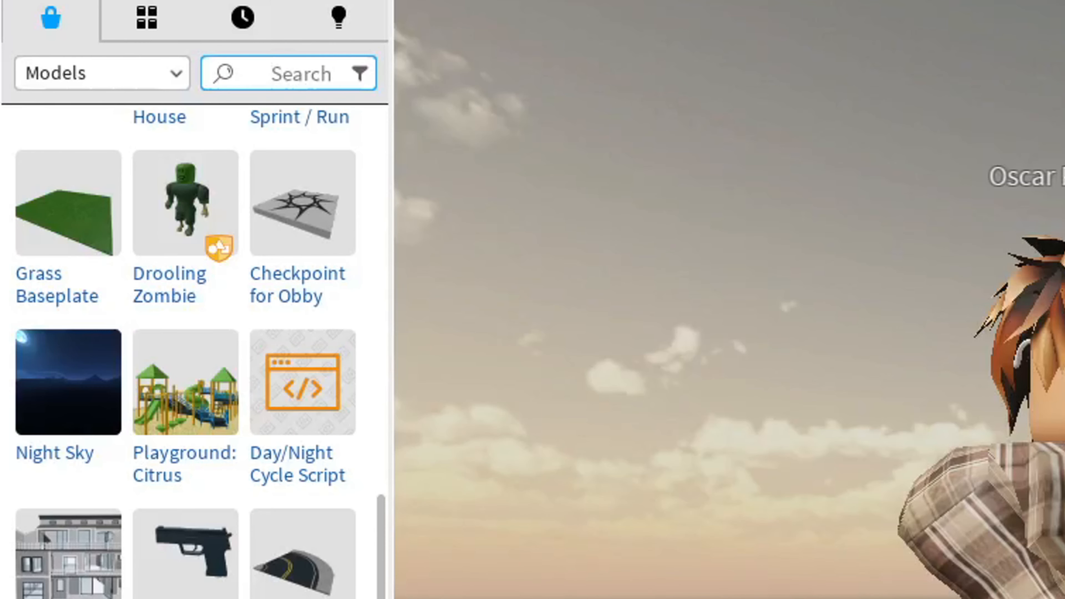
pyautogui.scroll(-5, 309, 516)
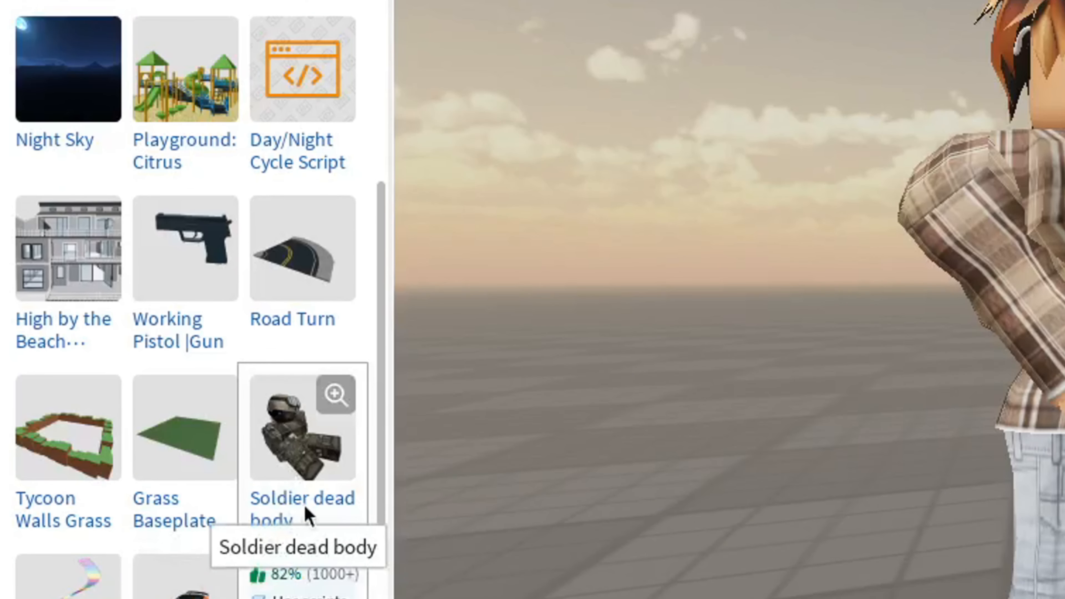
# - Inspect the M4A1 rifle held by the distant winged character and examine the waving character's pose from several sides
pyautogui.moveTo(751, 577); pyautogui.dragTo(671, 593)
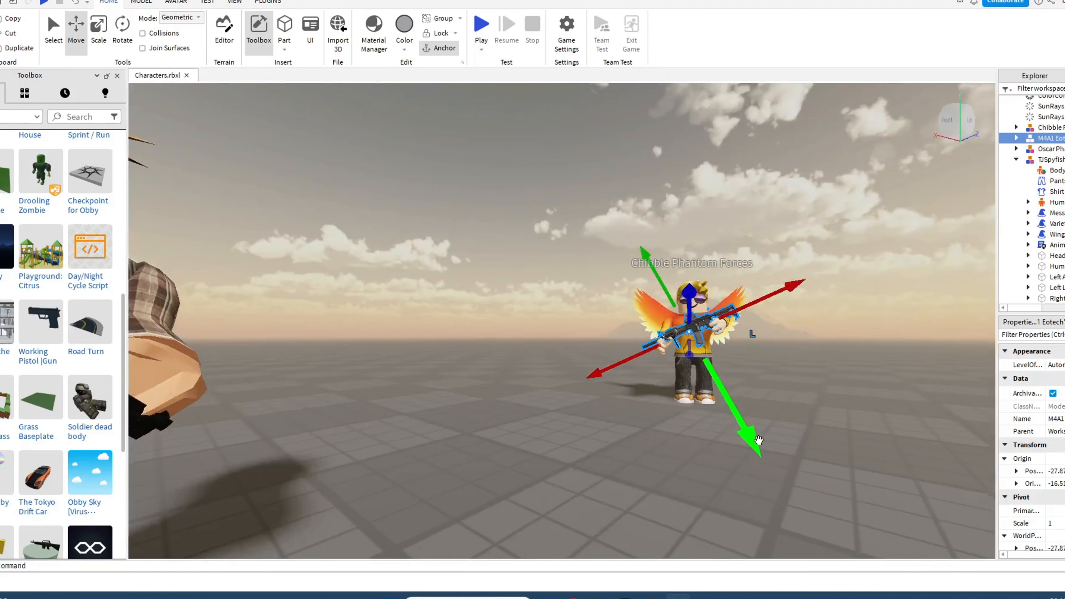
pyautogui.click(705, 484)
pyautogui.press('w')
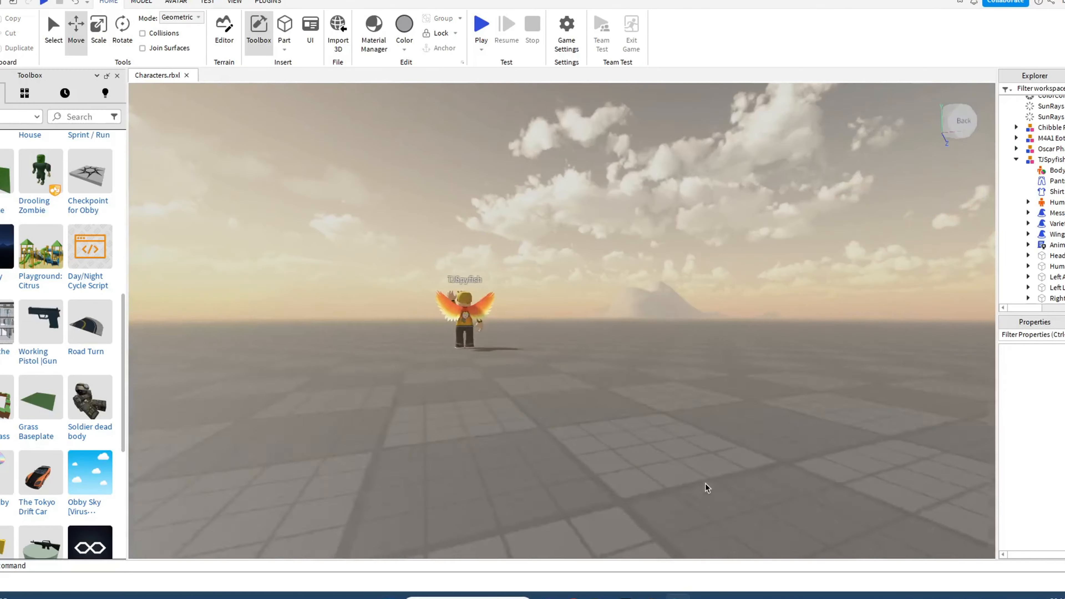
pyautogui.press('w')
pyautogui.press('s')
pyautogui.press('w')
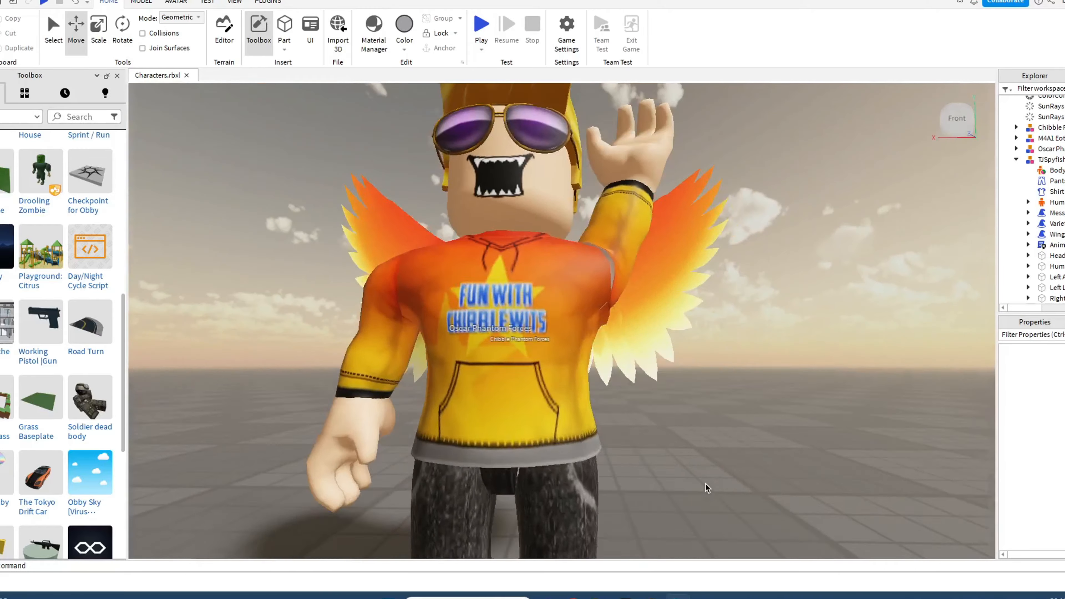
pyautogui.press('s')
pyautogui.press('w')
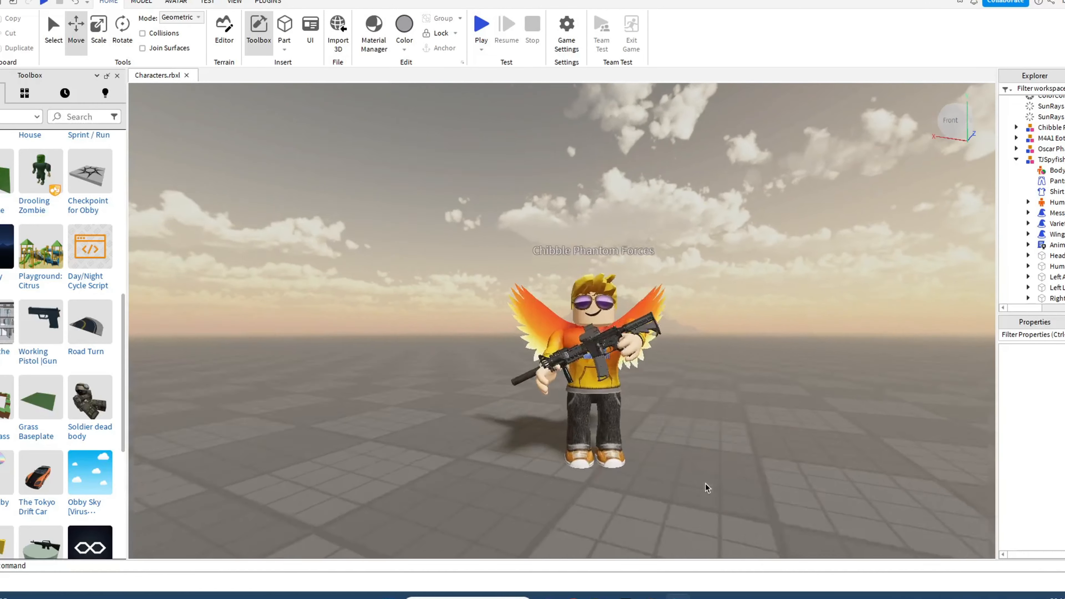
pyautogui.press('w')
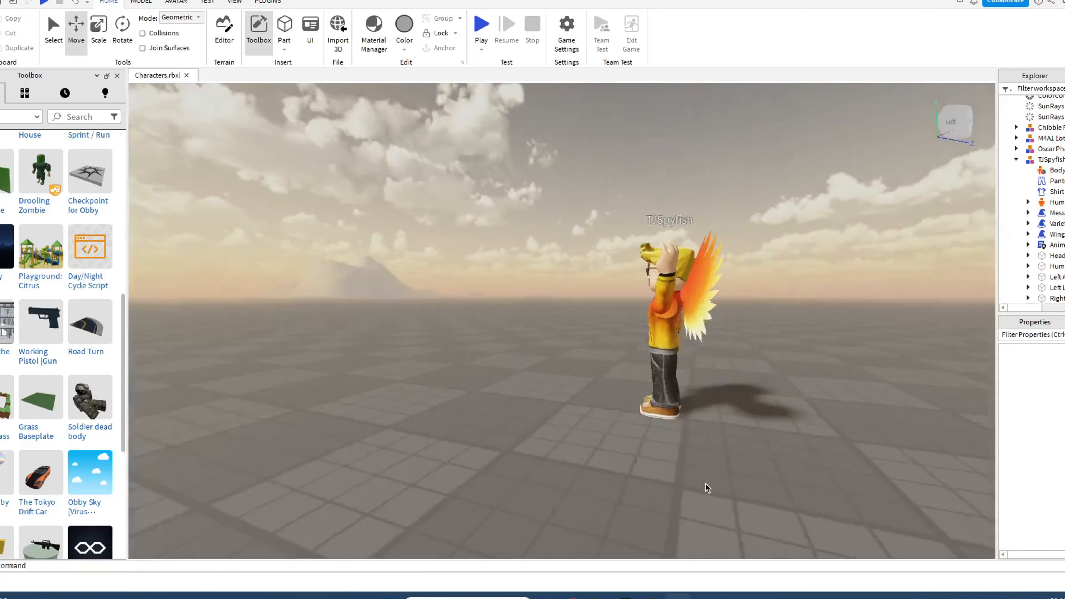
pyautogui.press('w')
pyautogui.press('s')
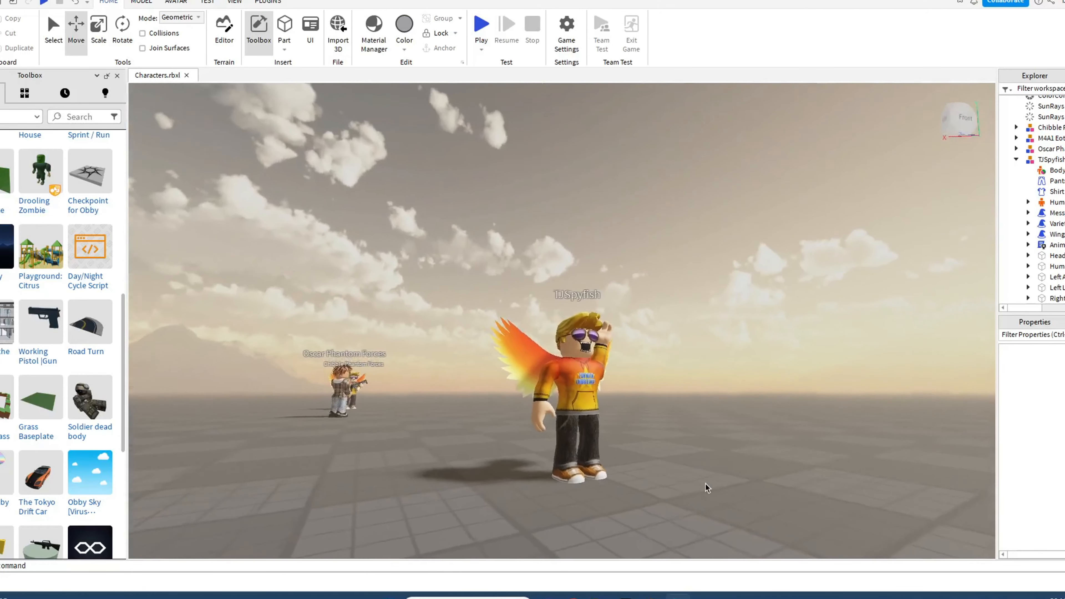
pyautogui.press('d')
pyautogui.press('w')
pyautogui.press('s')
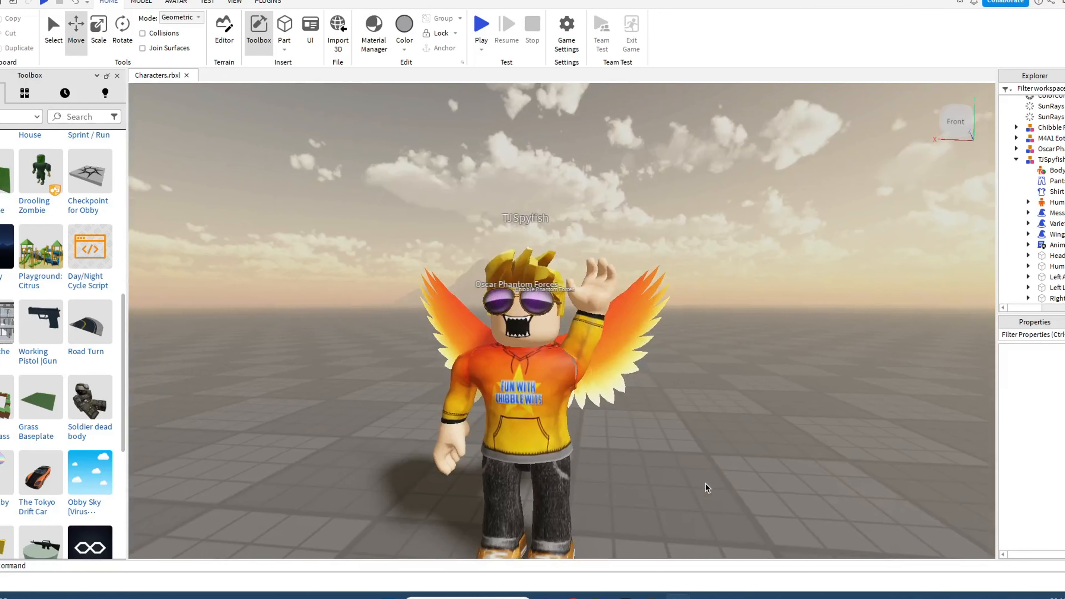
pyautogui.press('s')
pyautogui.press('a')
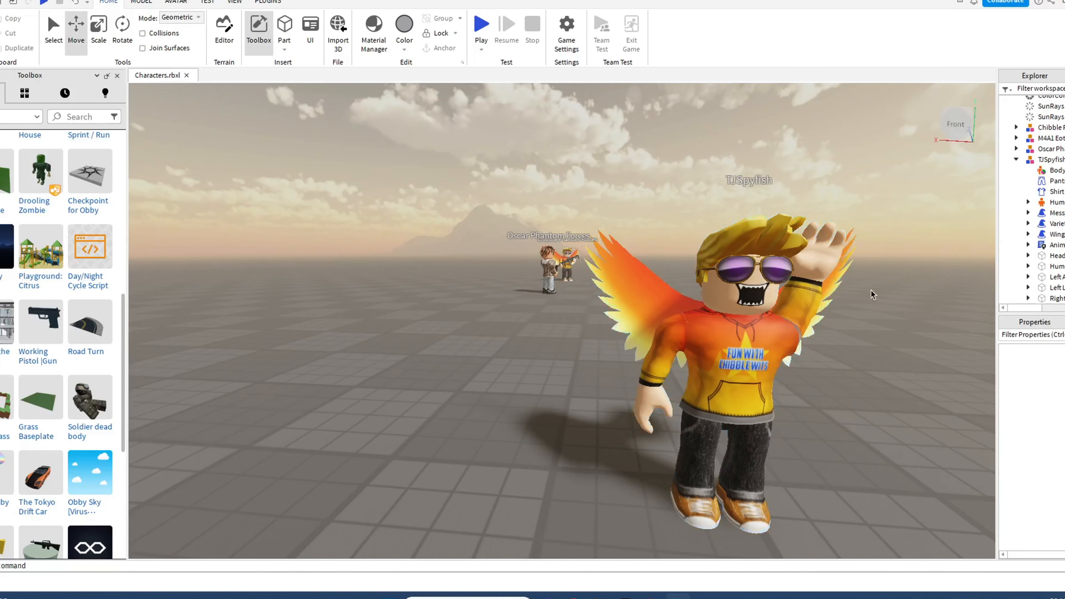
pyautogui.press('d')
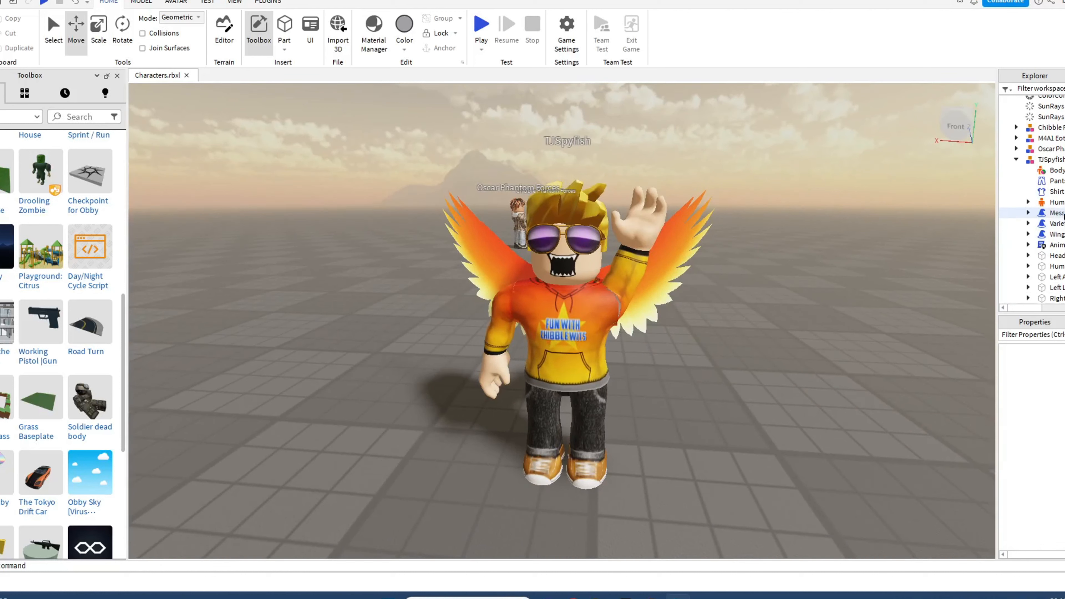
# - Try to rotate the waving character's head together with its hair and sunglasses
pyautogui.click(1057, 213)
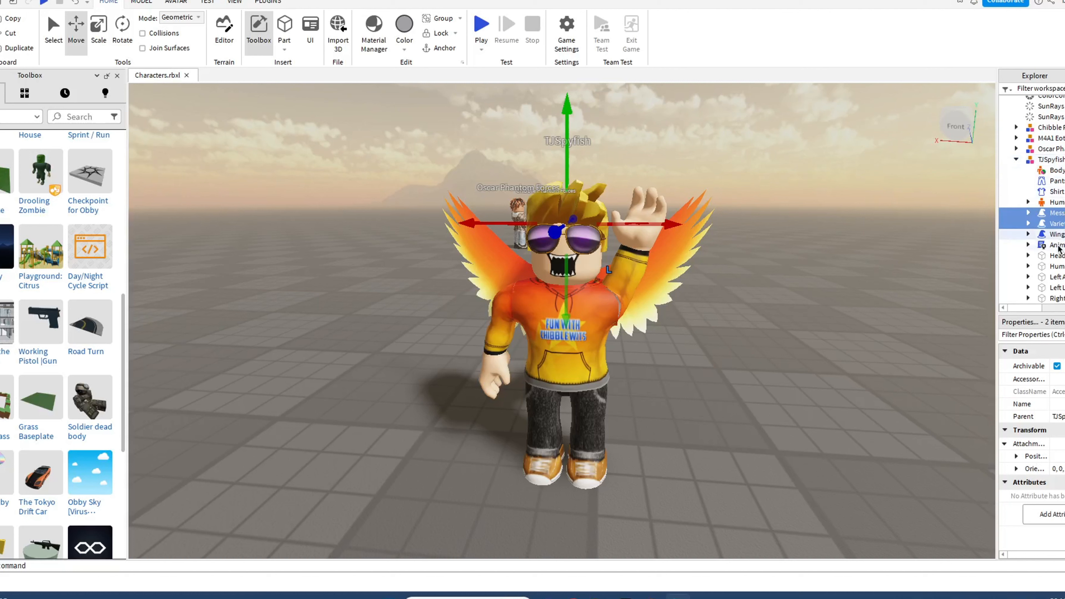
pyautogui.keyDown('ctrl'); pyautogui.click(1058, 258); pyautogui.keyUp('ctrl')
pyautogui.hotkey('ctrl', '4')
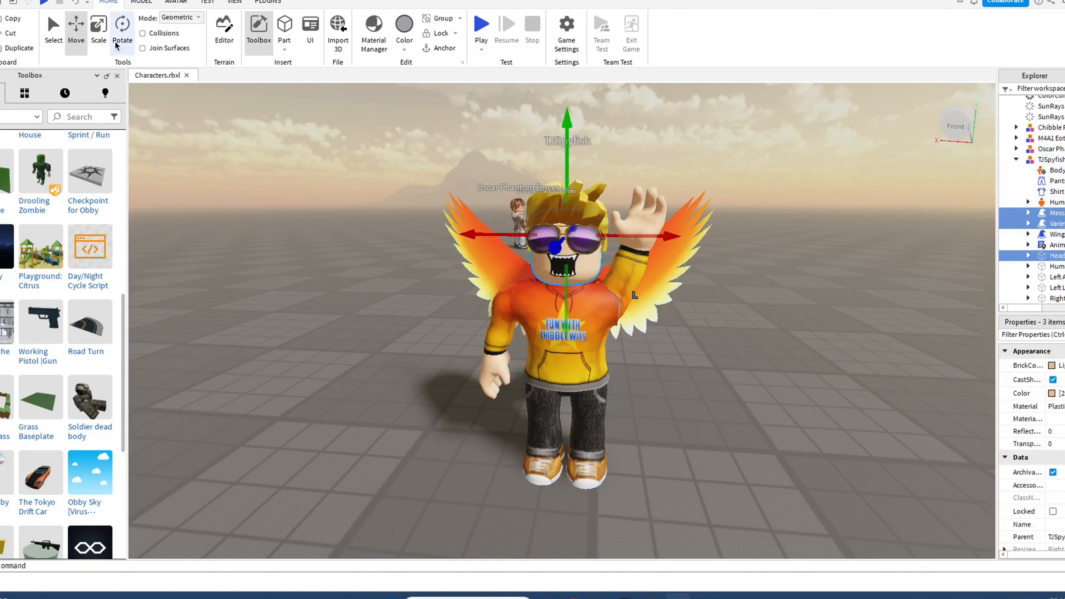
pyautogui.moveTo(569, 245); pyautogui.dragTo(600, 246)
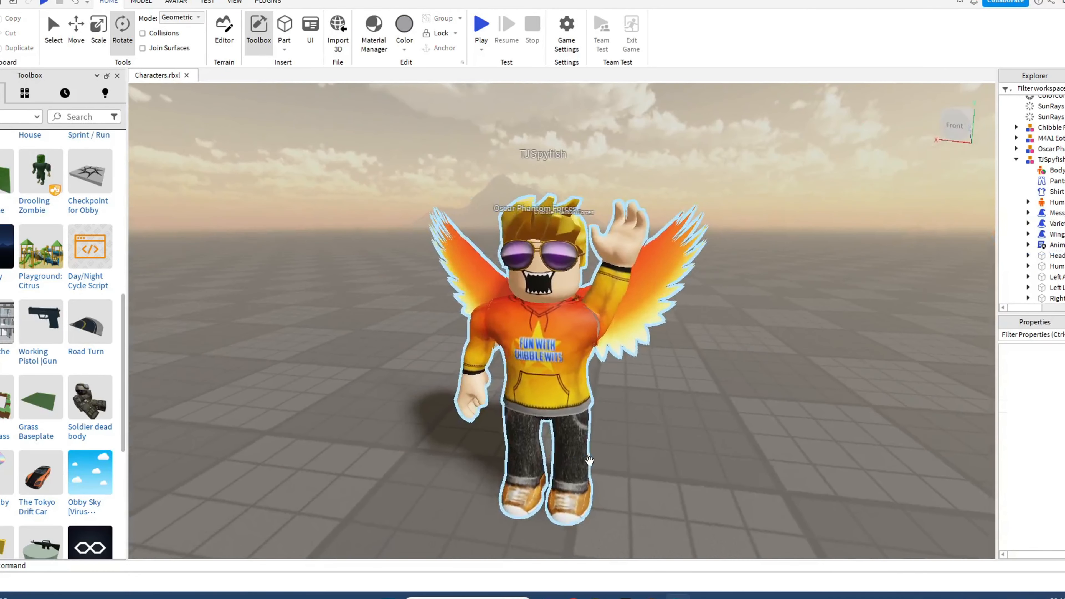
pyautogui.press('a')
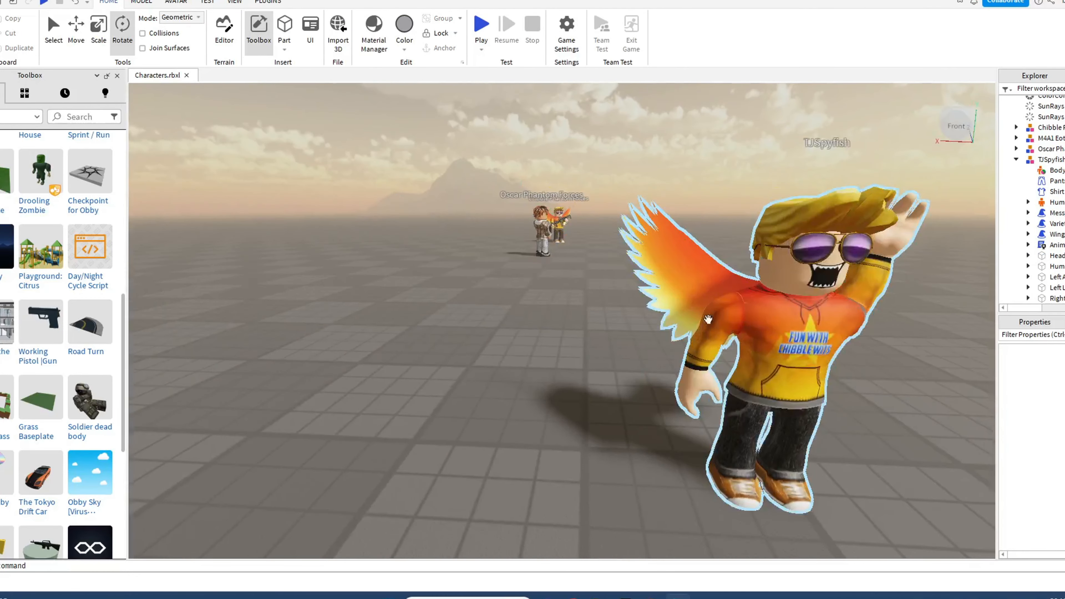
pyautogui.press('d')
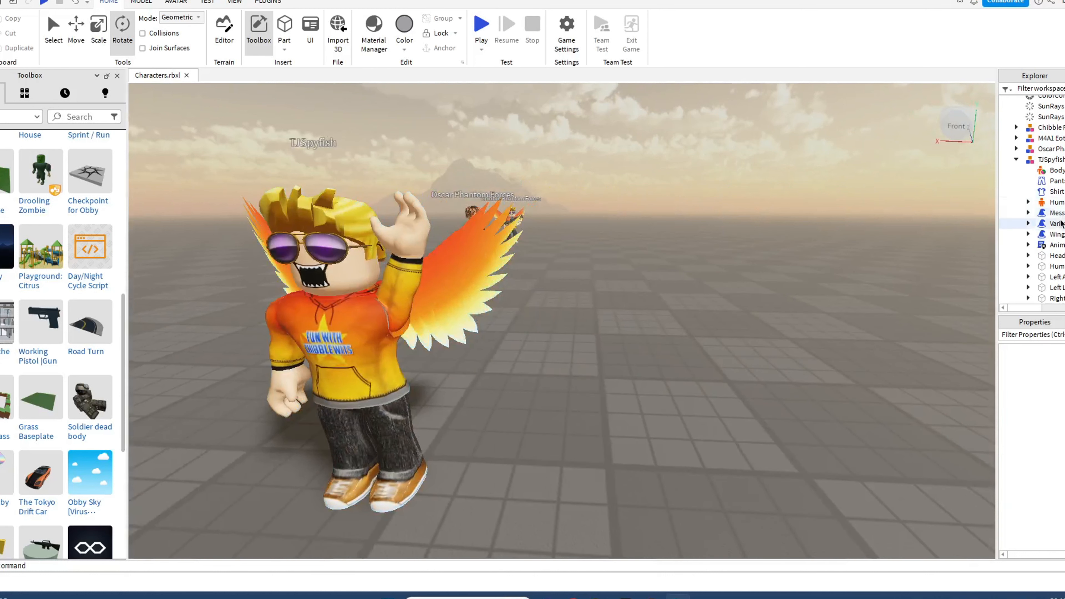
# - Turn the waving character's head, hair and sunglasses together around the green axis toward the raised hand
pyautogui.click(1055, 256)
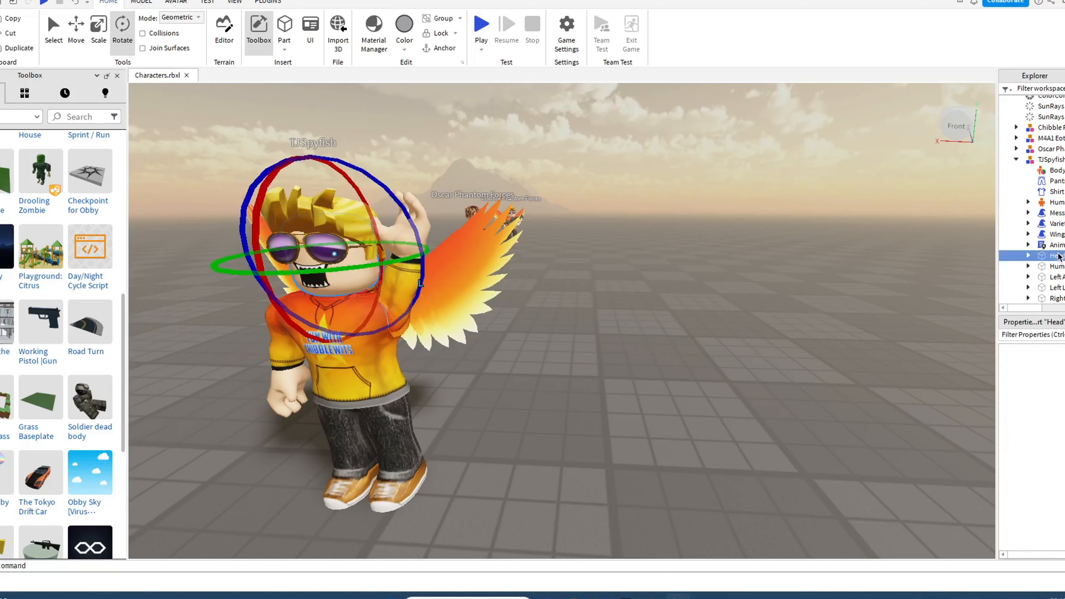
pyautogui.keyDown('ctrl'); pyautogui.click(1057, 224); pyautogui.keyUp('ctrl')
pyautogui.keyDown('ctrl'); pyautogui.click(1056, 213); pyautogui.keyUp('ctrl')
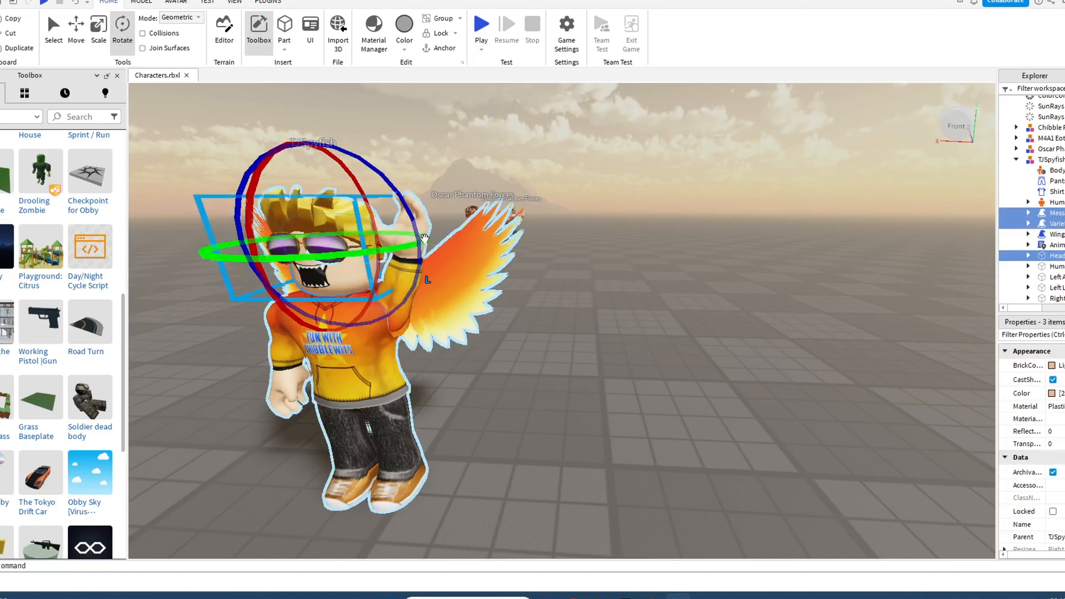
pyautogui.moveTo(361, 256); pyautogui.dragTo(384, 248)
pyautogui.click(668, 418)
pyautogui.press('a')
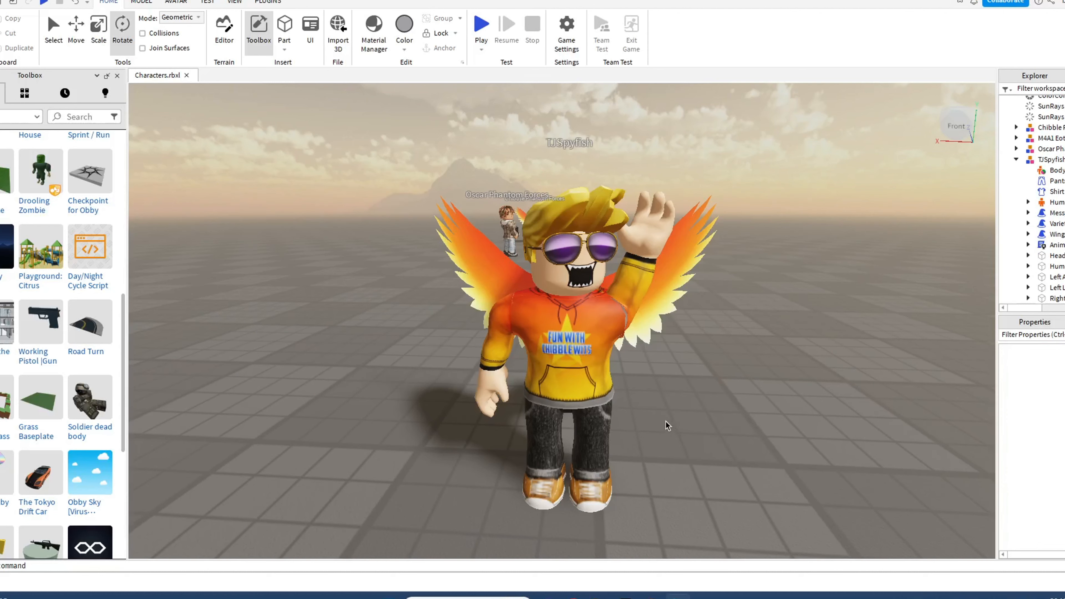
pyautogui.press('s')
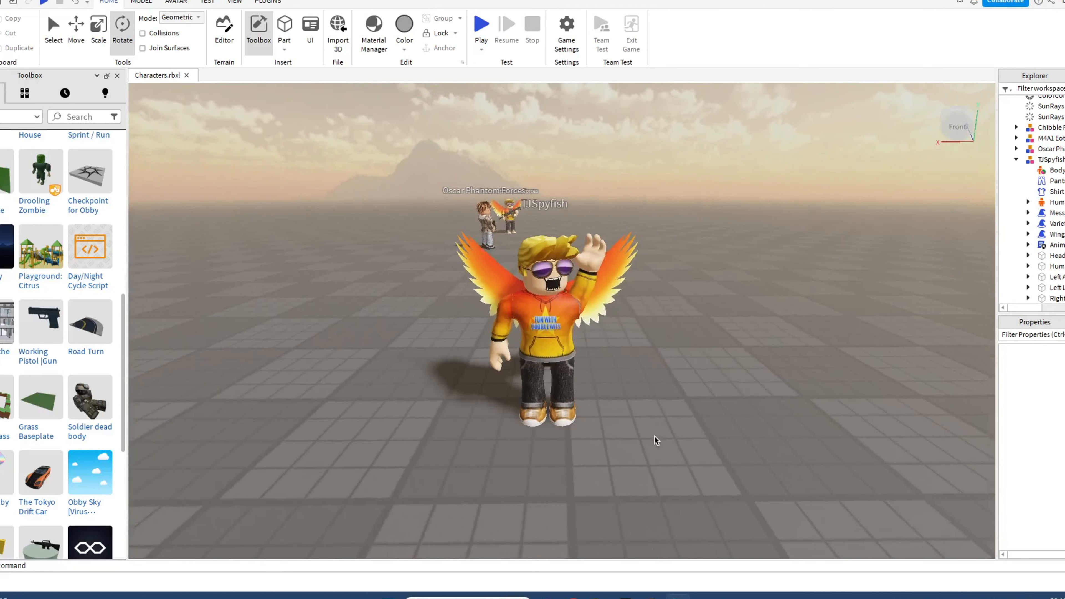
# - Check the waving character from the front and highlight its left leg and right leg in turn
pyautogui.rightClick(654, 436)
pyautogui.press('w')
pyautogui.press('s')
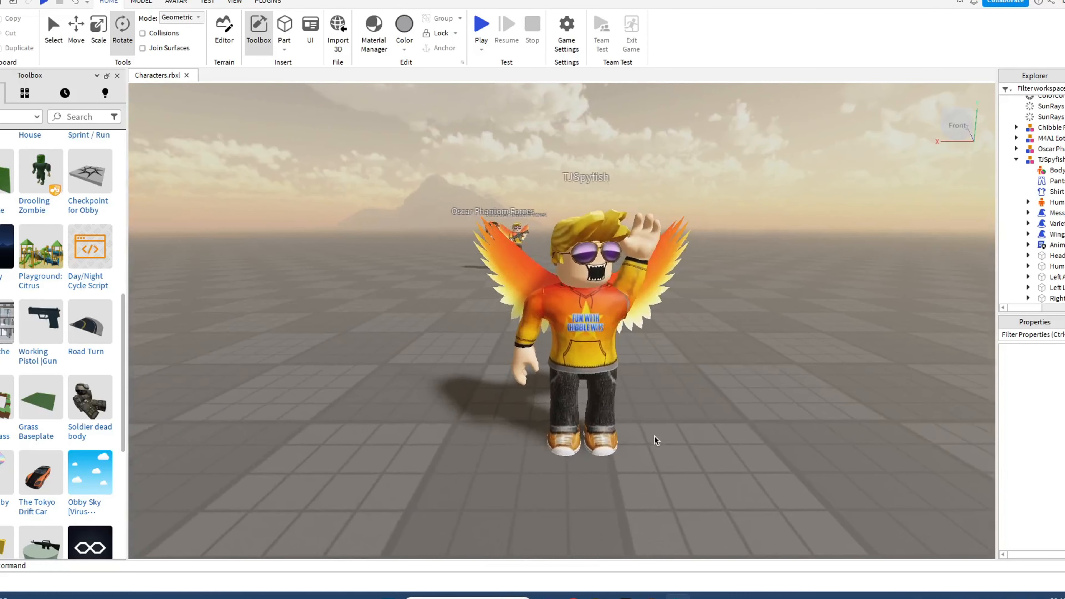
pyautogui.rightClick(654, 436)
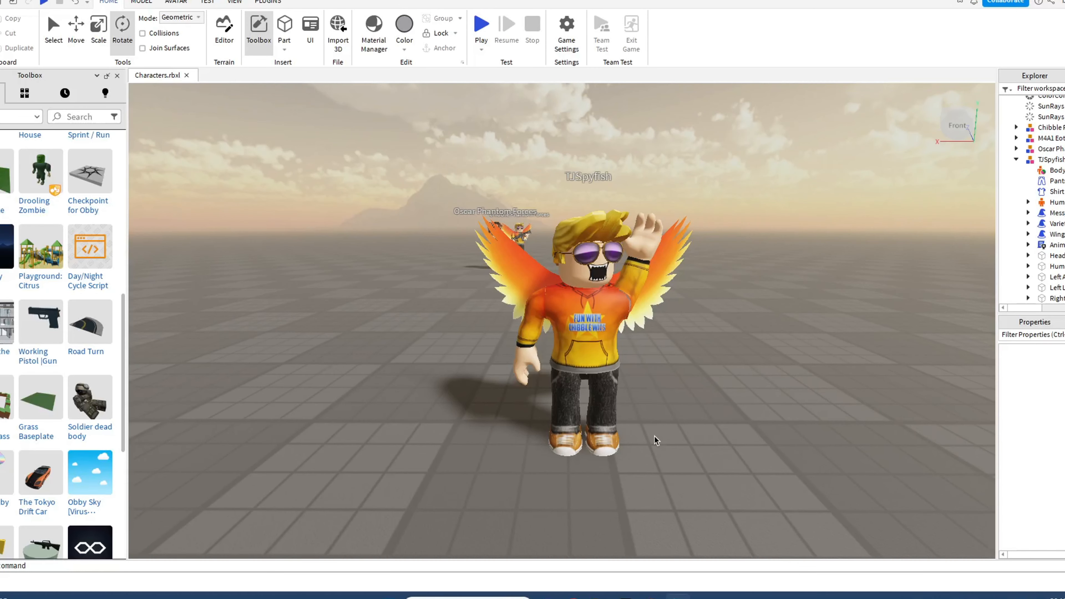
pyautogui.rightClick(654, 436)
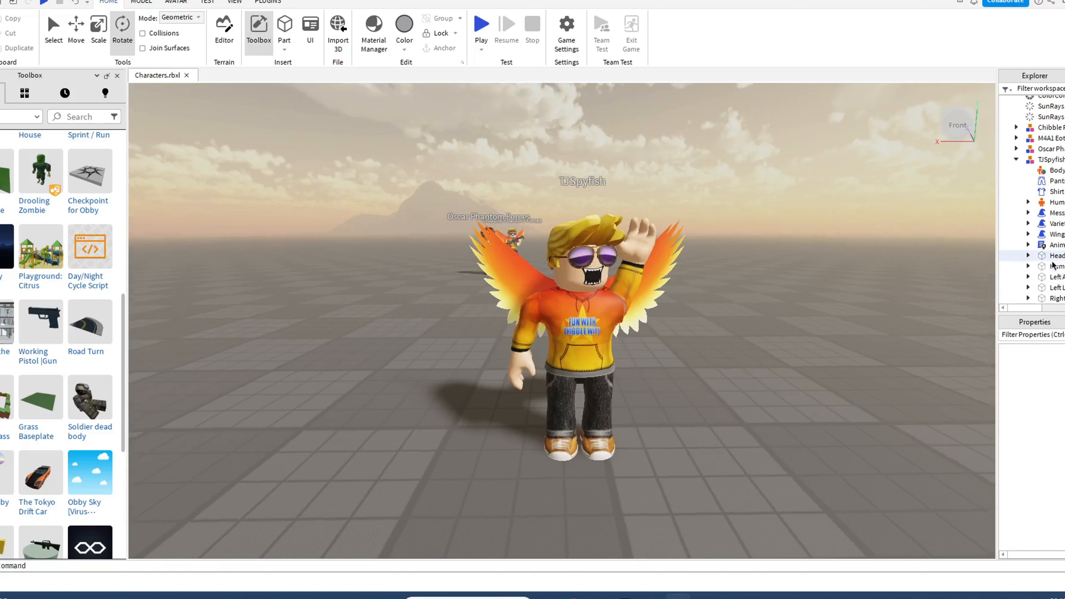
pyautogui.scroll(-1, 1053, 265)
pyautogui.click(1054, 247)
pyautogui.click(1055, 257)
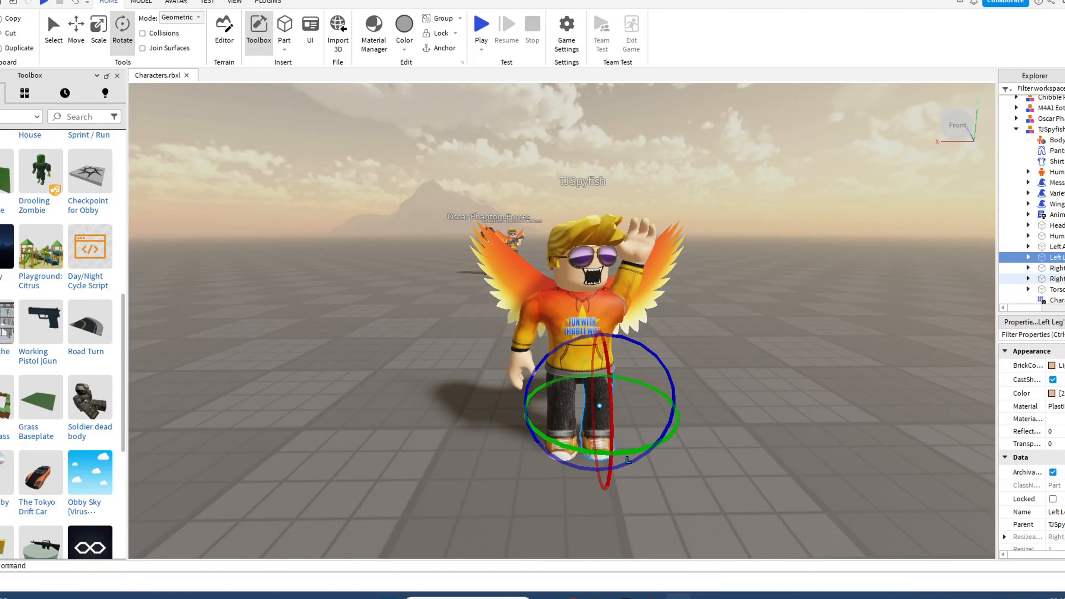
pyautogui.click(1055, 278)
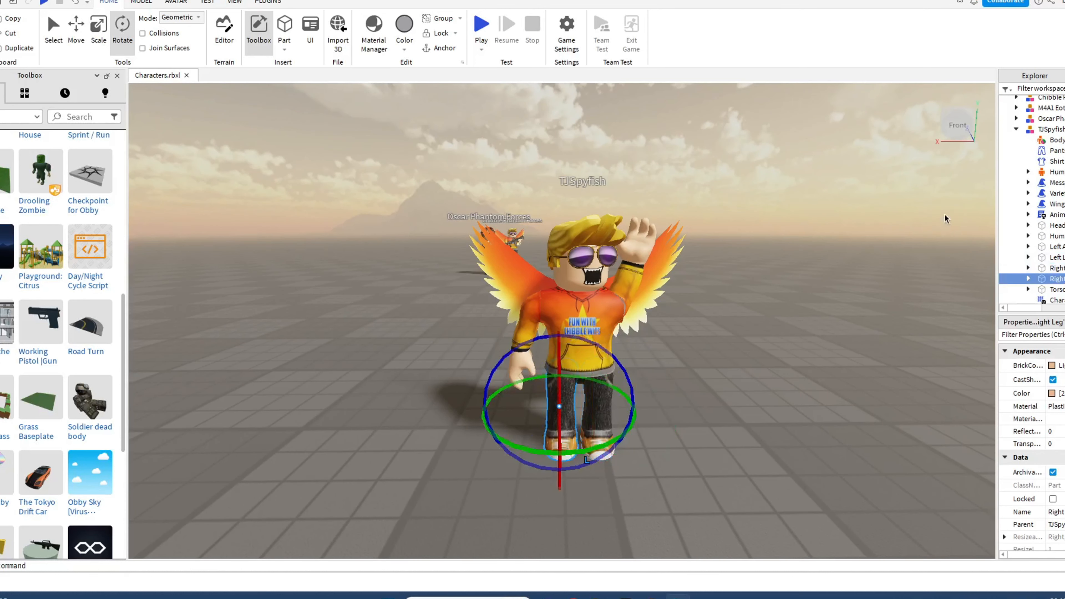
# - Try to shift the waving character's wings sideways along the red axis with the Move tool
pyautogui.click(1054, 204)
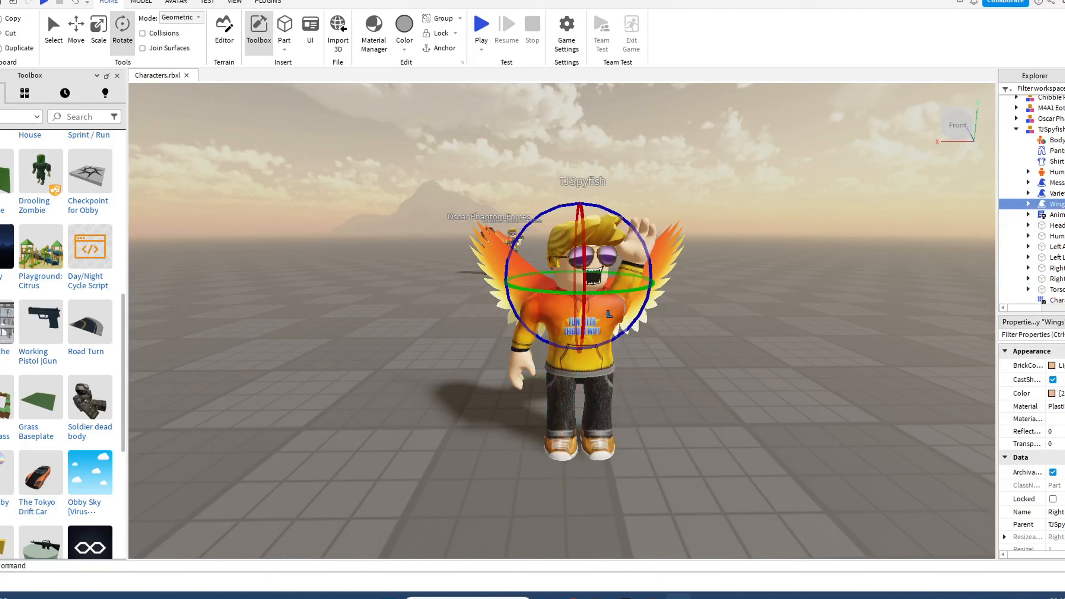
pyautogui.moveTo(722, 303); pyautogui.dragTo(767, 312)
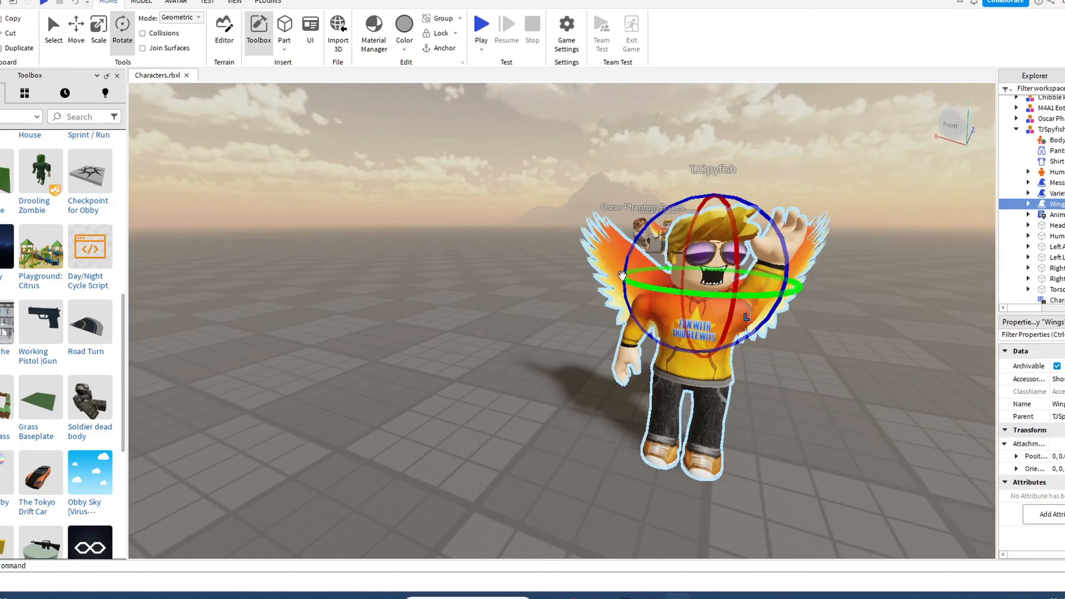
pyautogui.click(76, 29)
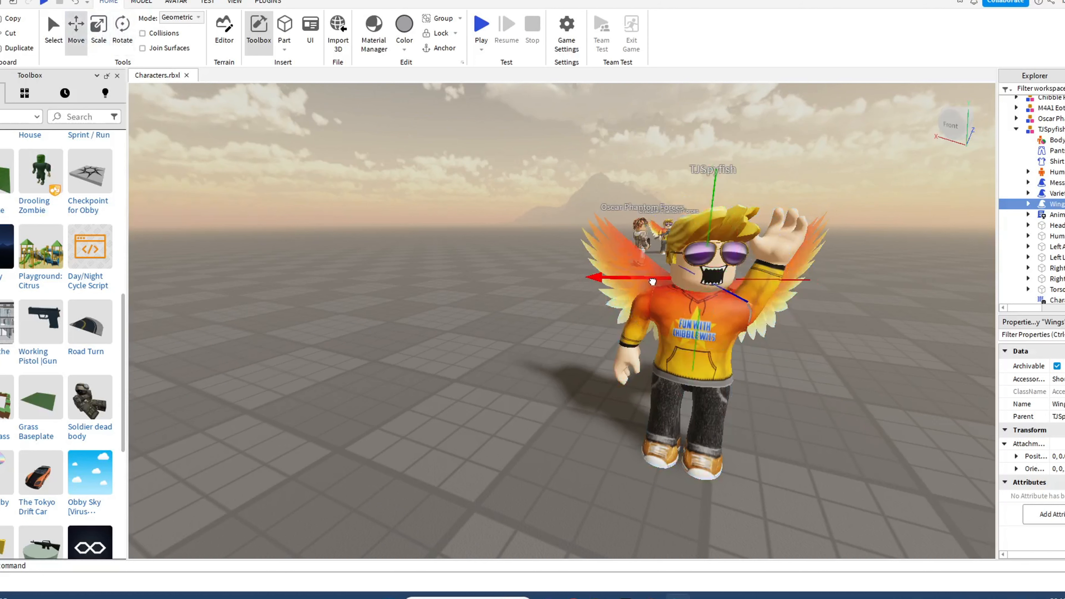
pyautogui.moveTo(652, 282); pyautogui.dragTo(637, 281)
pyautogui.click(965, 456)
# - Examine the placement of the wings and the raised arm from the front, back and side of the character
pyautogui.rightClick(930, 446)
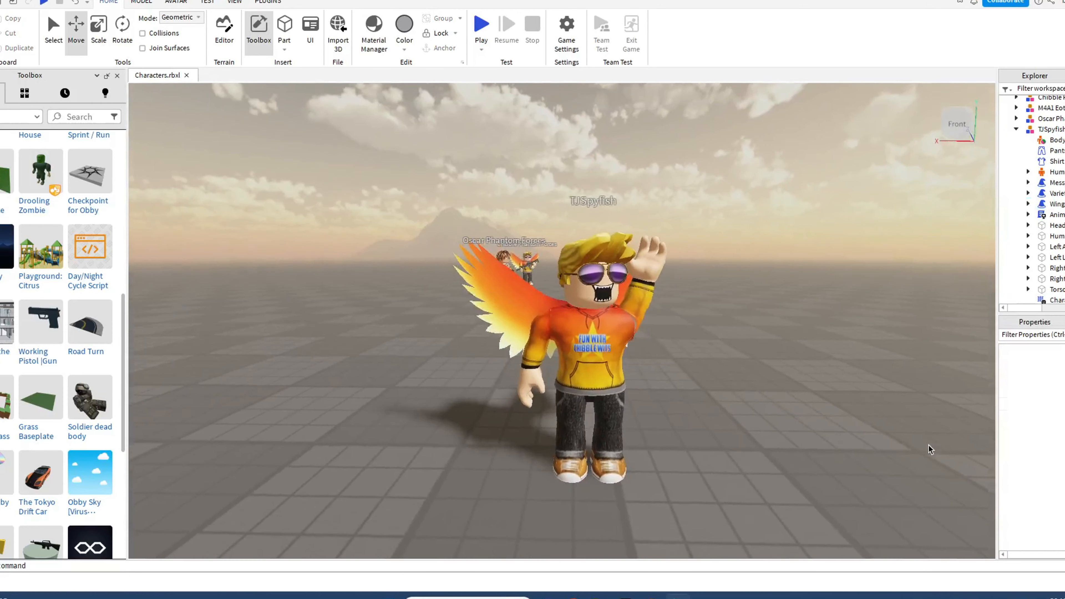
pyautogui.press('d')
pyautogui.press('d')
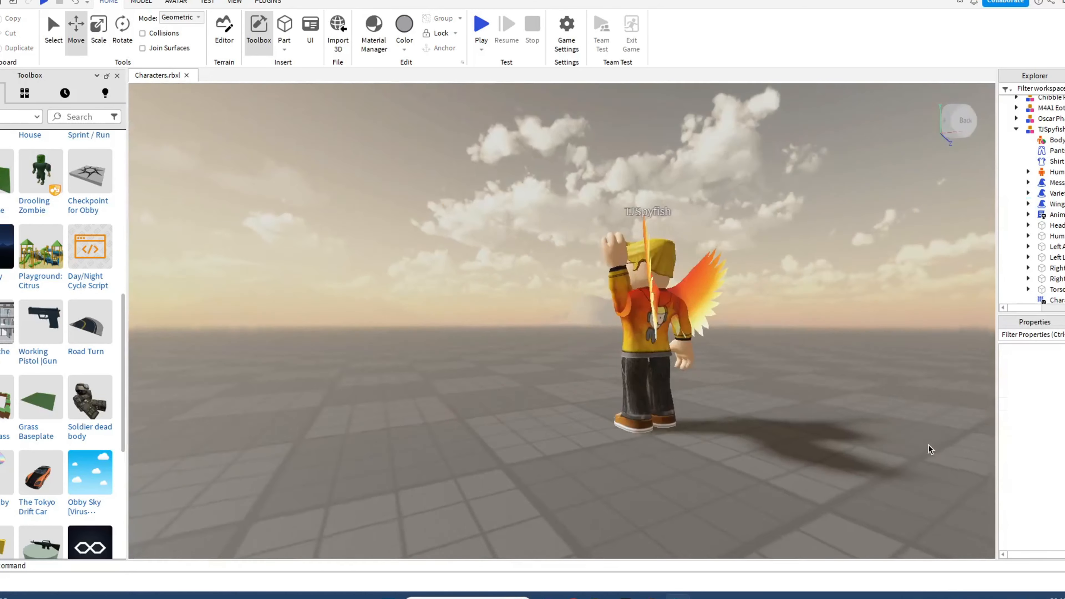
pyautogui.press('d')
pyautogui.press('a')
pyautogui.press('d')
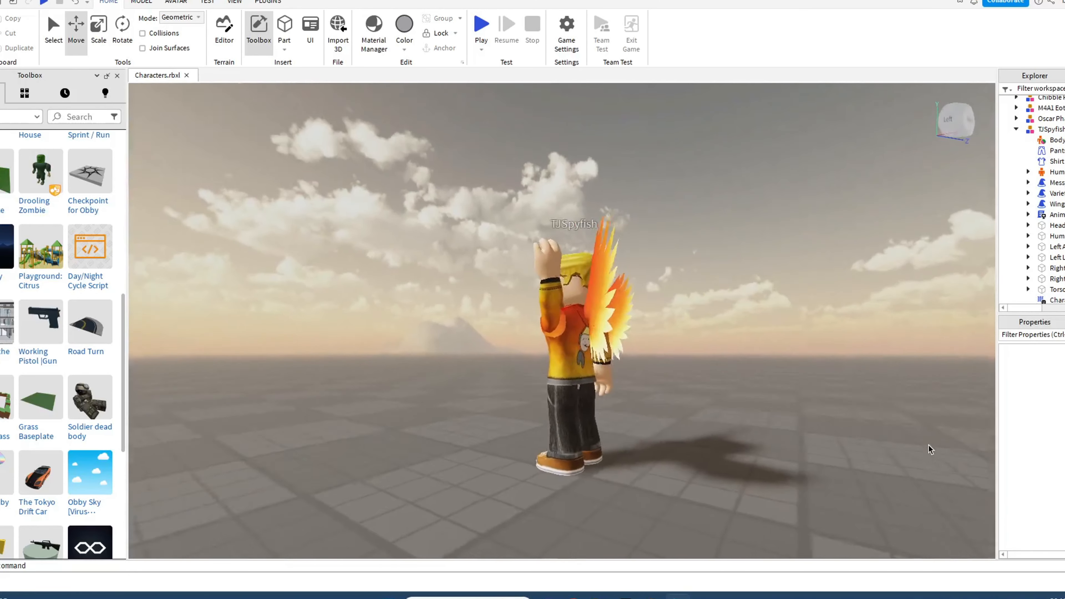
pyautogui.press('a')
pyautogui.press('w')
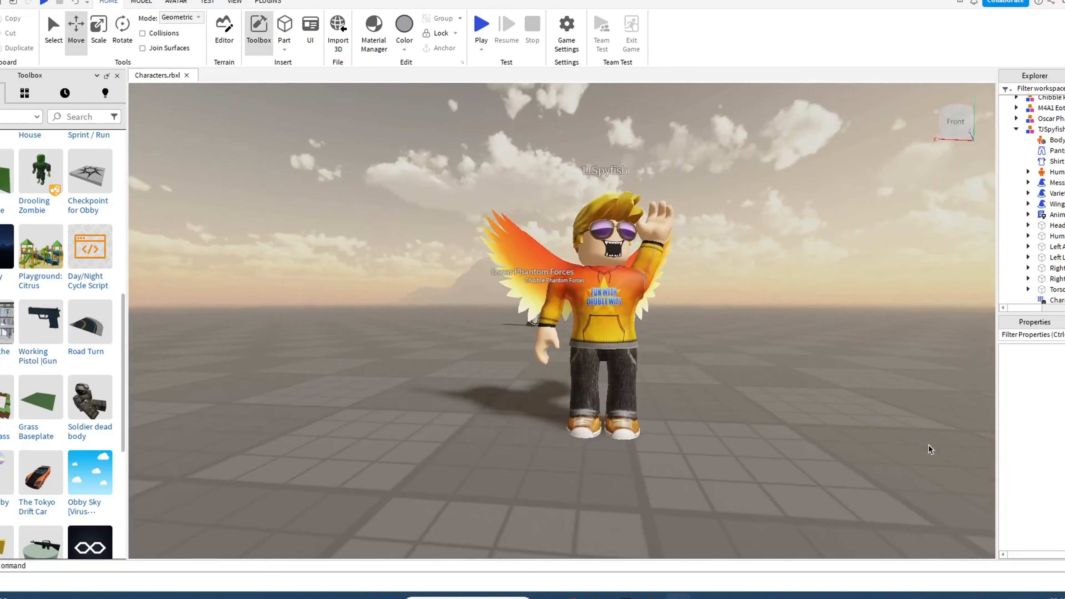
pyautogui.press('d')
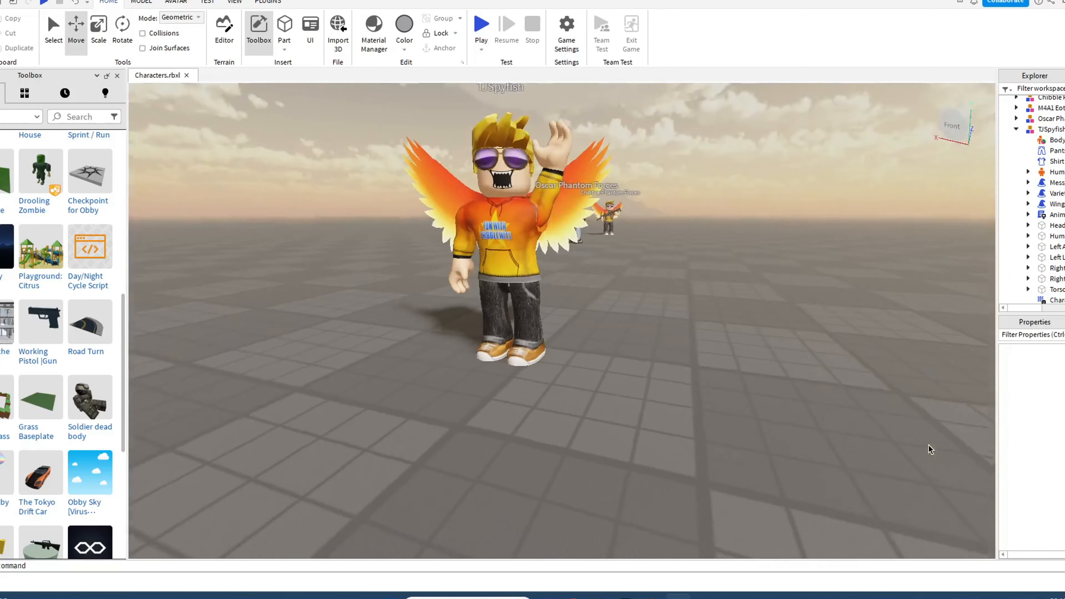
pyautogui.press('s')
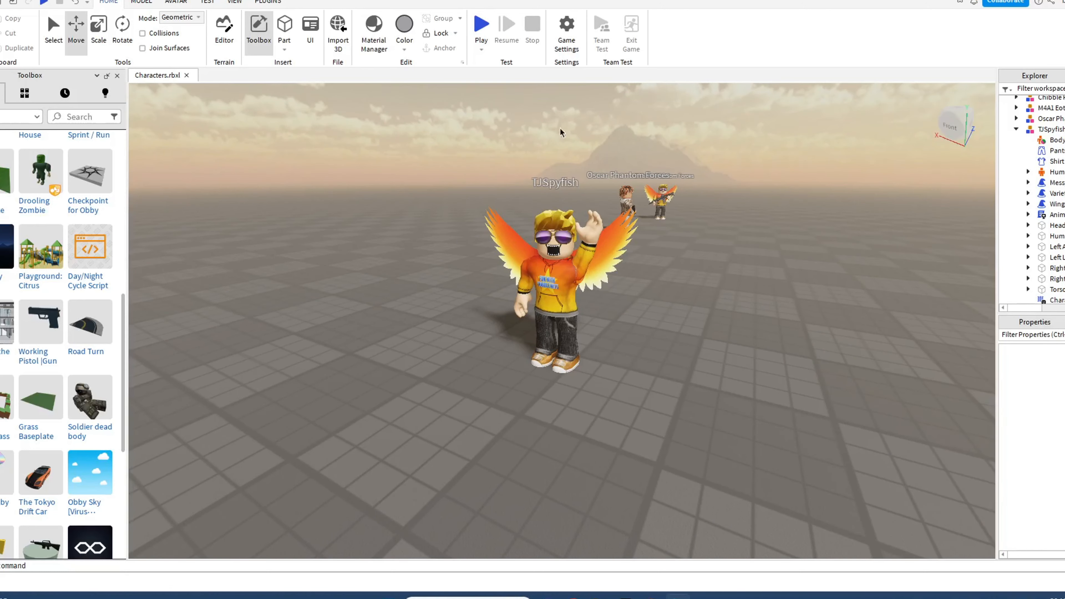
# - Export the whole waving character model to the Music folder as an OBJ file named How To
pyautogui.click(1016, 130)
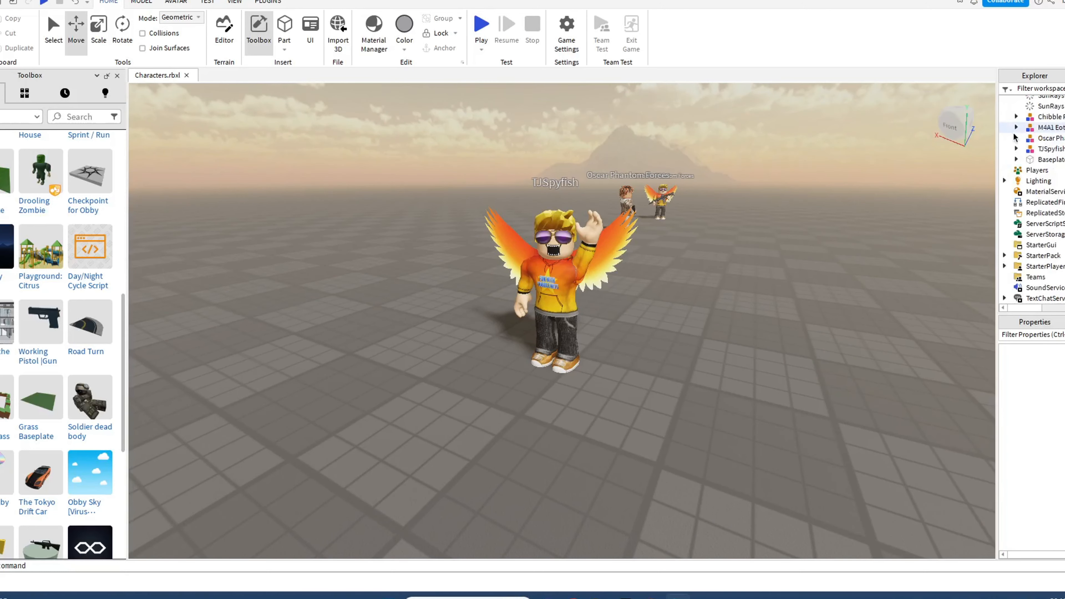
pyautogui.click(1040, 150)
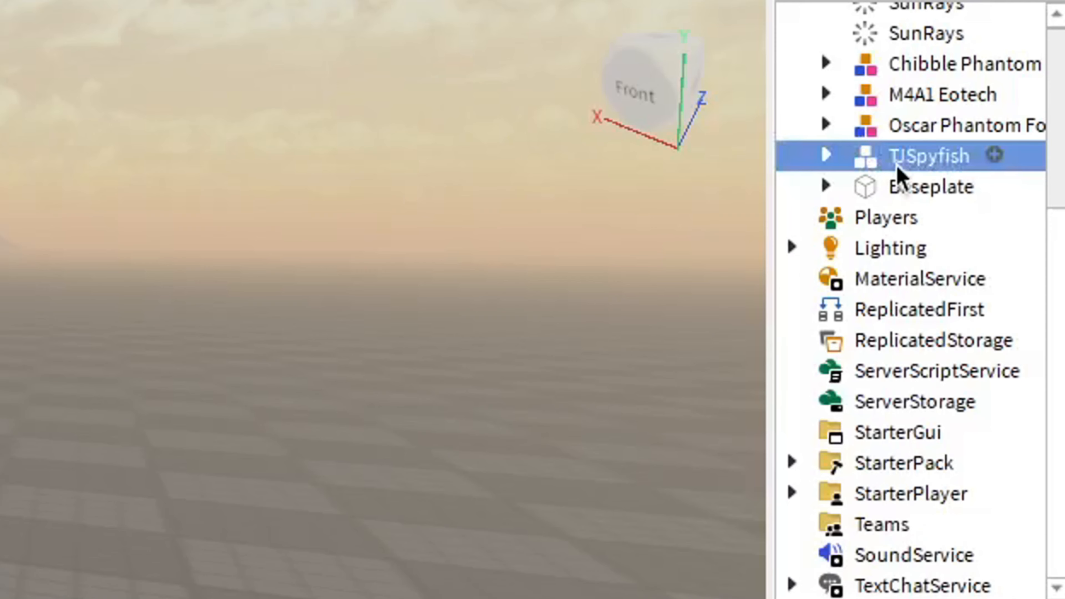
pyautogui.rightClick(916, 167)
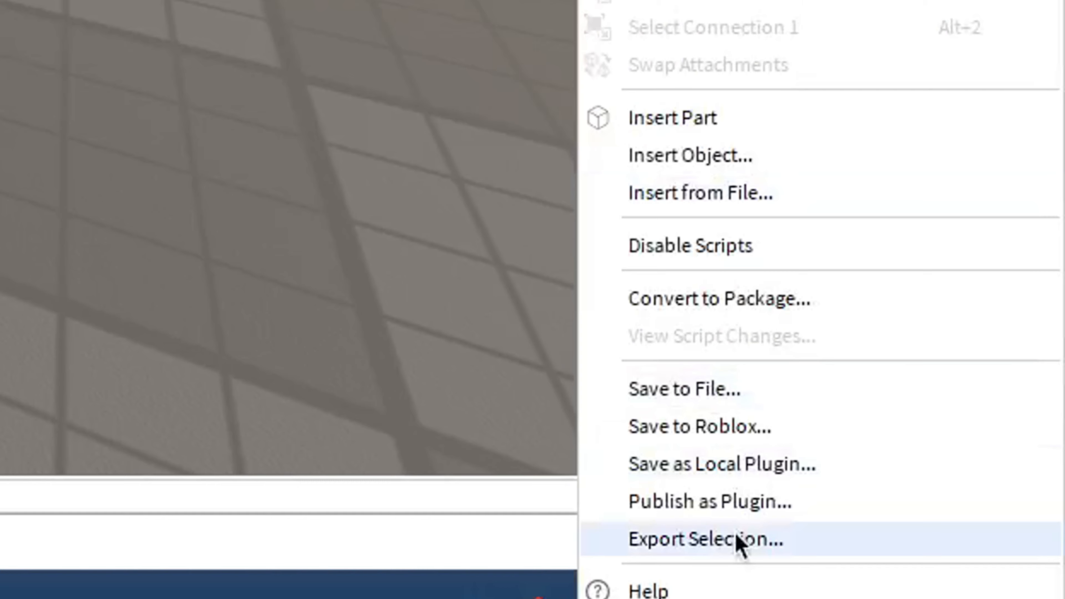
pyautogui.click(739, 541)
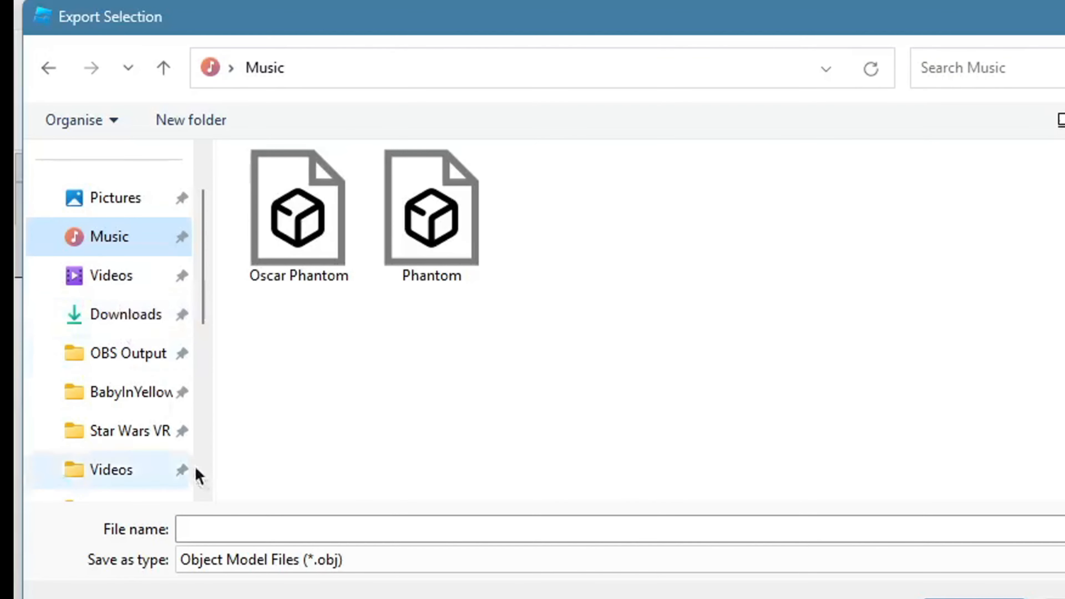
pyautogui.click(225, 534)
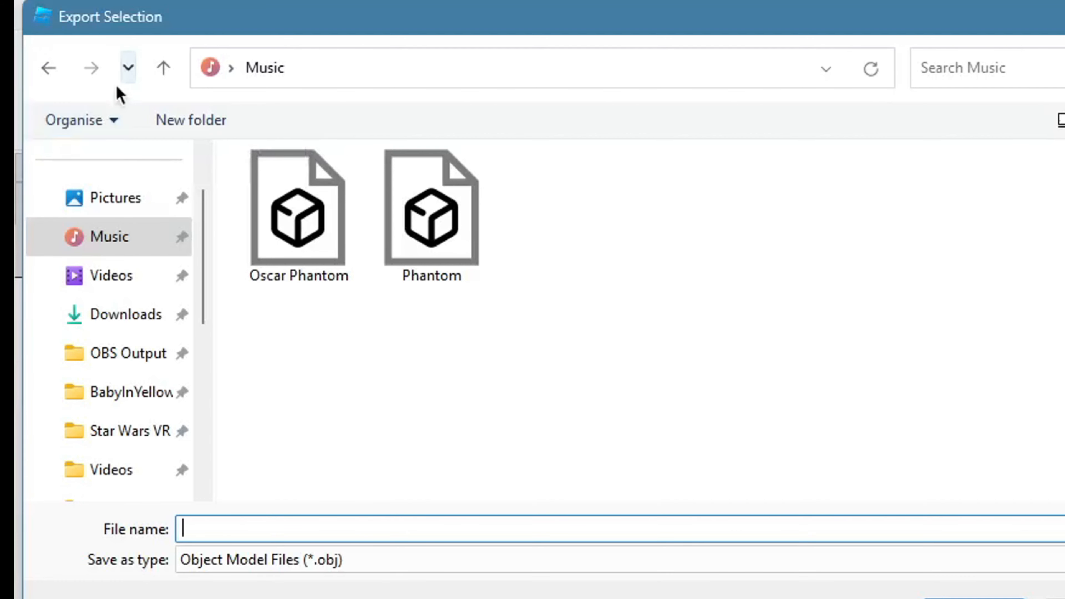
pyautogui.write('How')
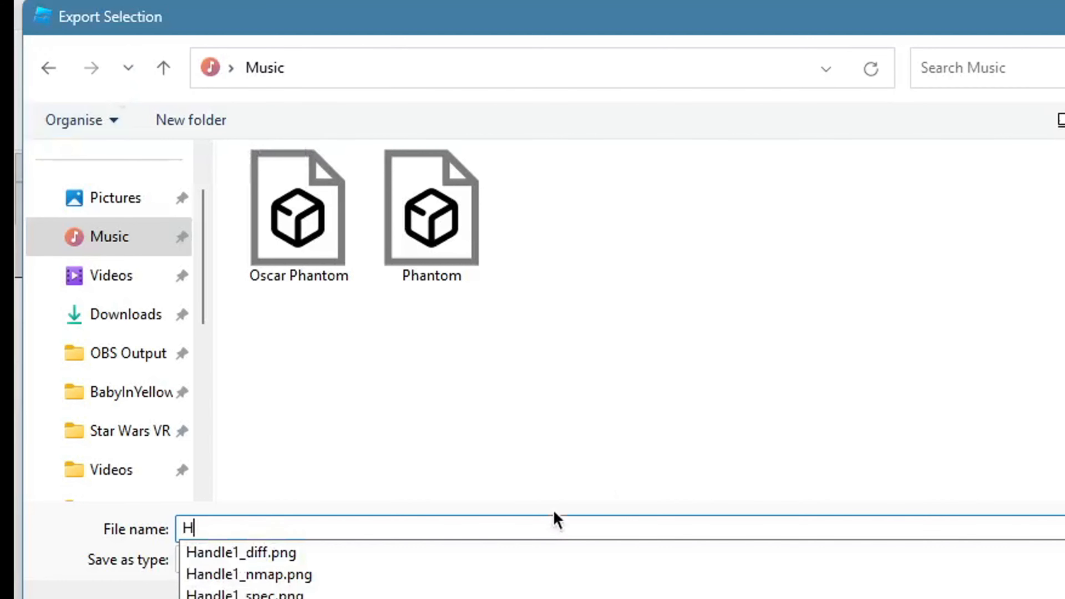
pyautogui.write(' To')
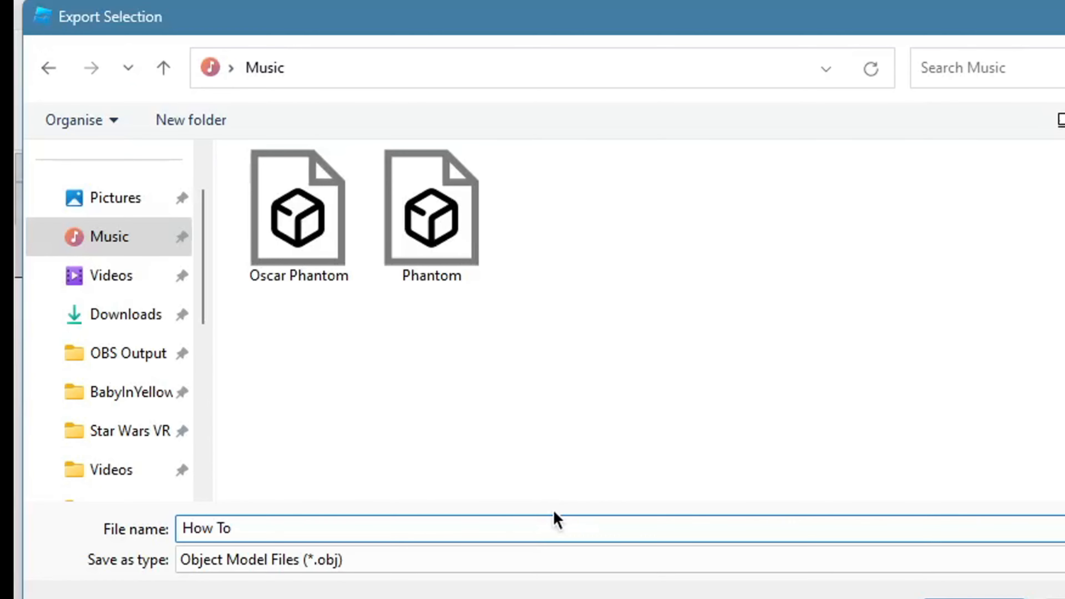
pyautogui.click(974, 598)
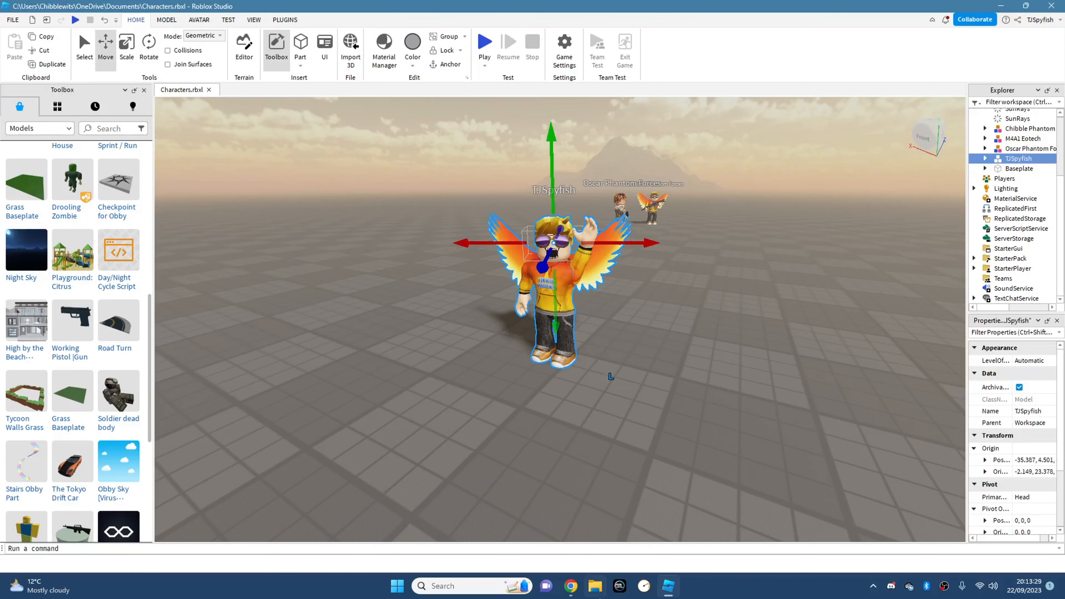
# - Switch to File Explorer and open the How To model from the Music folder with 3D Viewer
pyautogui.click(595, 587)
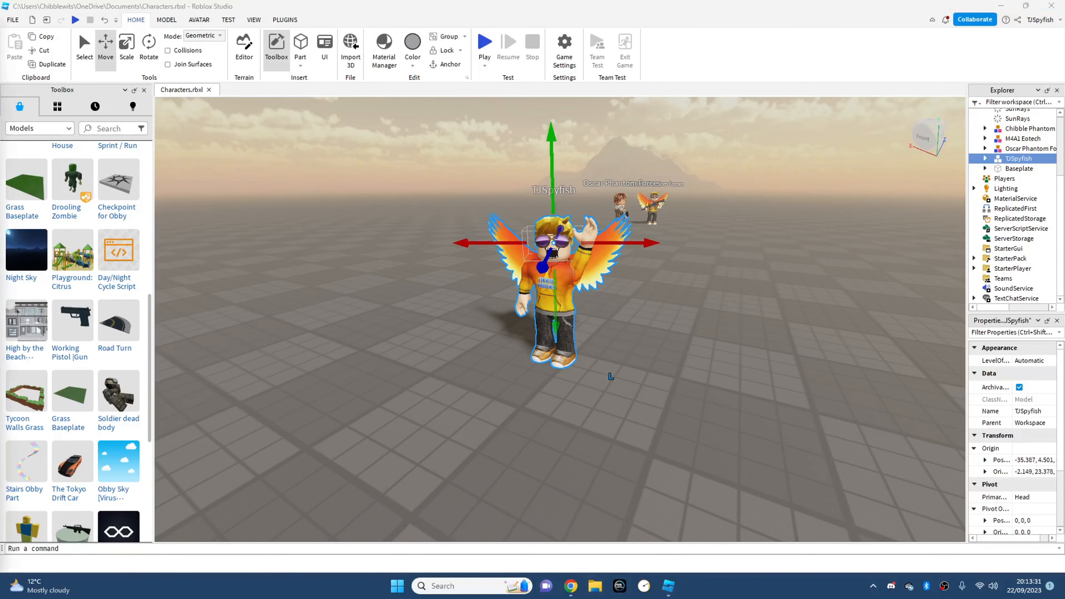
pyautogui.click(190, 176)
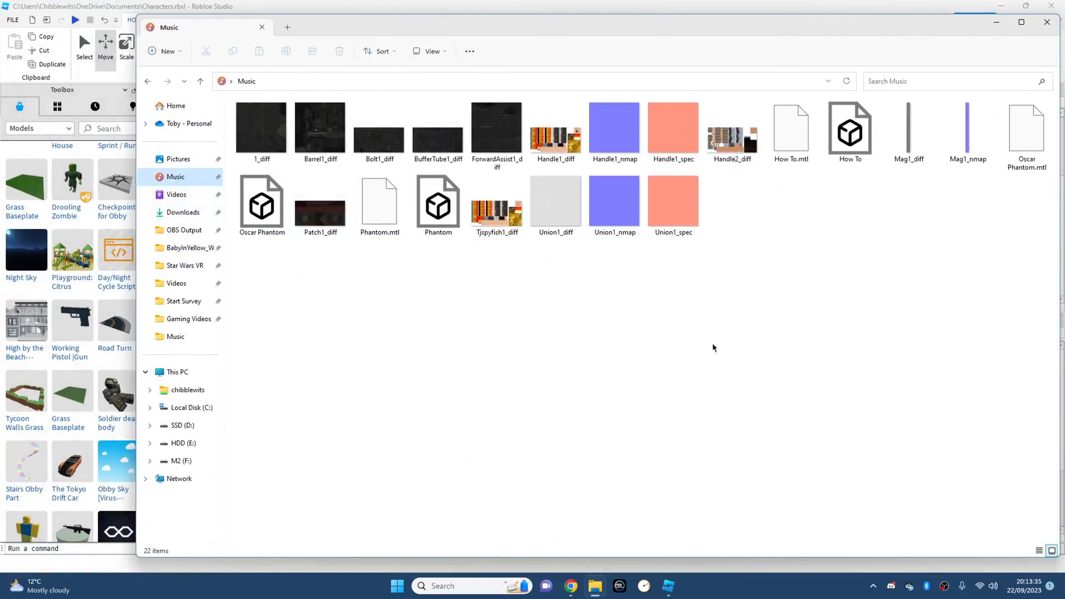
pyautogui.moveTo(543, 163)
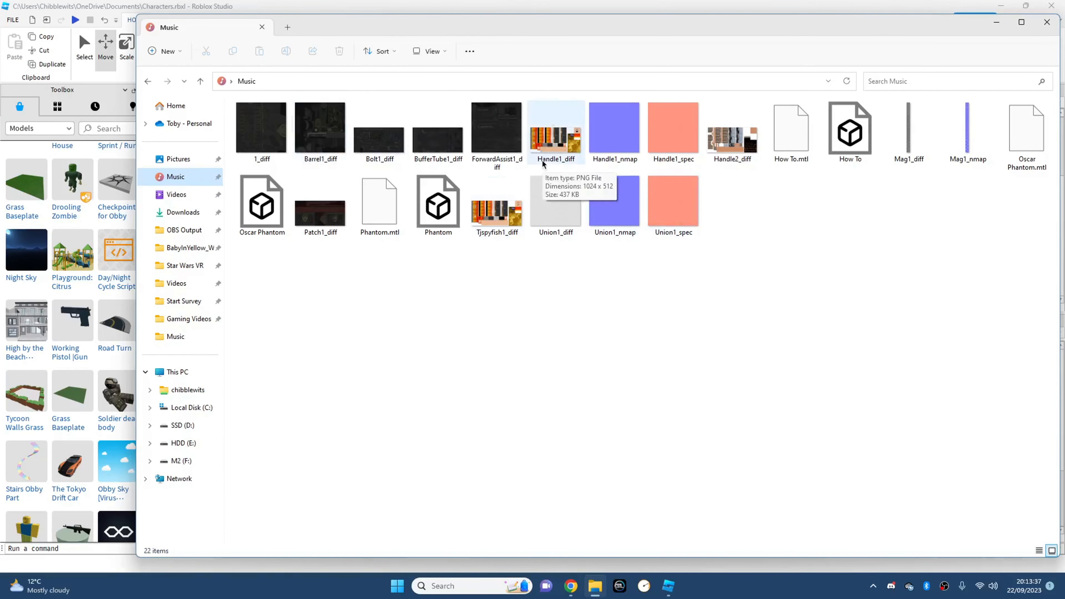
pyautogui.click(848, 140)
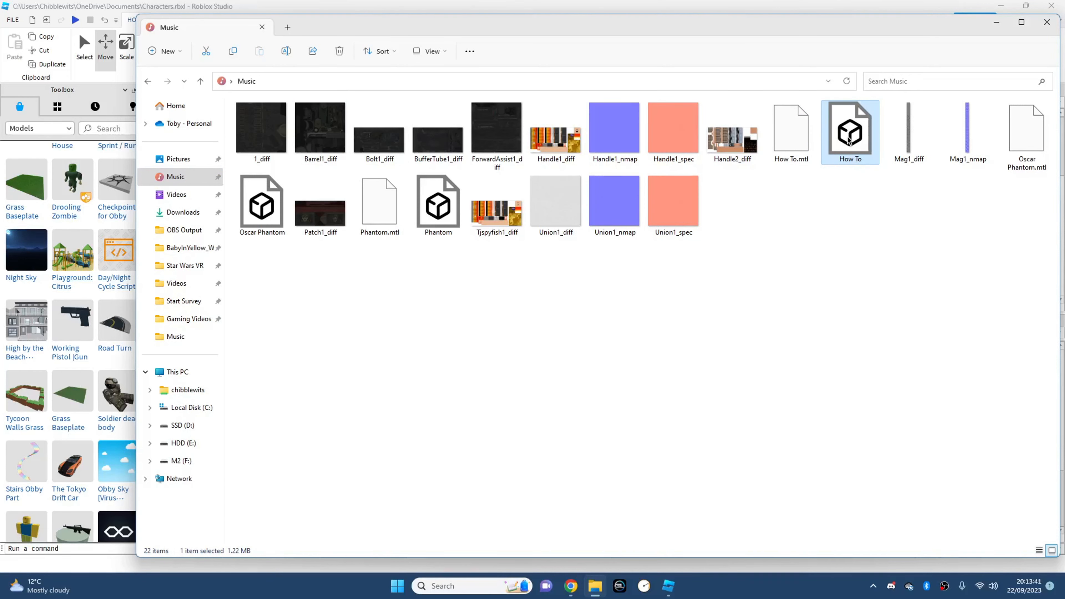
pyautogui.rightClick(848, 140)
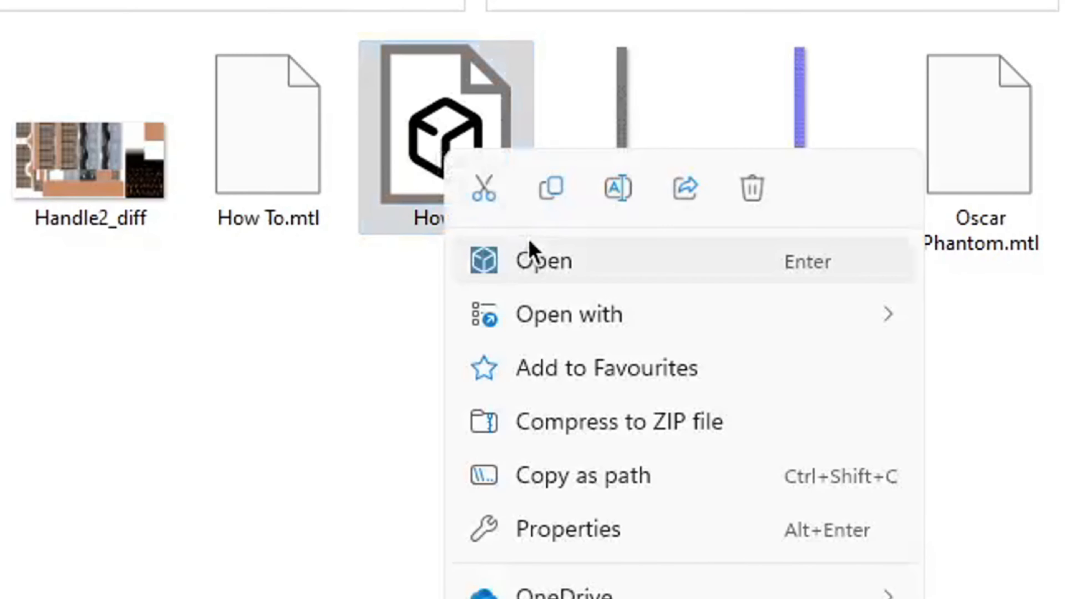
pyautogui.moveTo(464, 328)
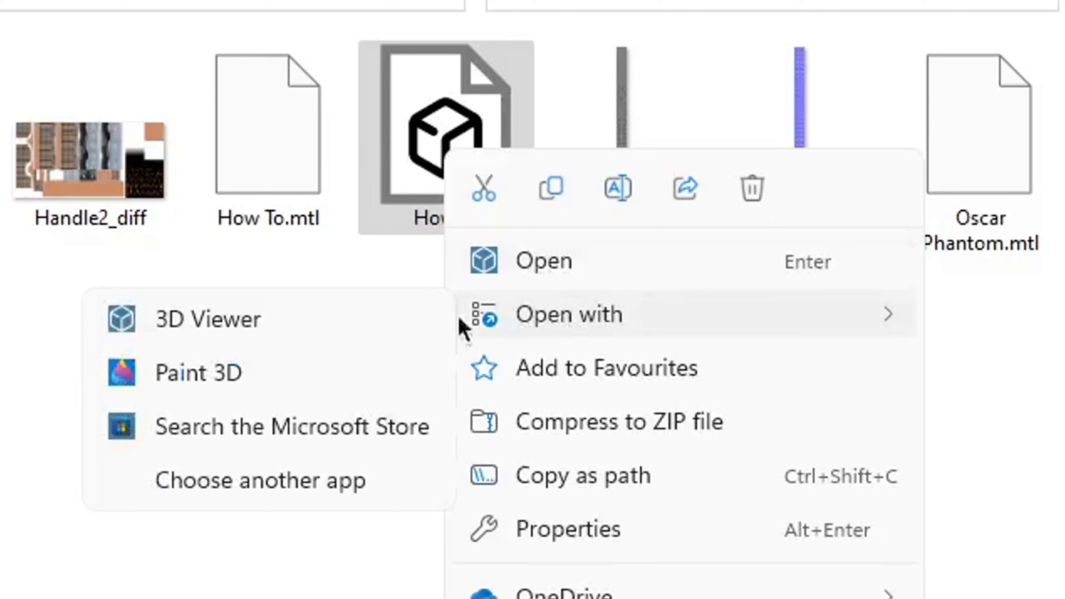
pyautogui.click(259, 319)
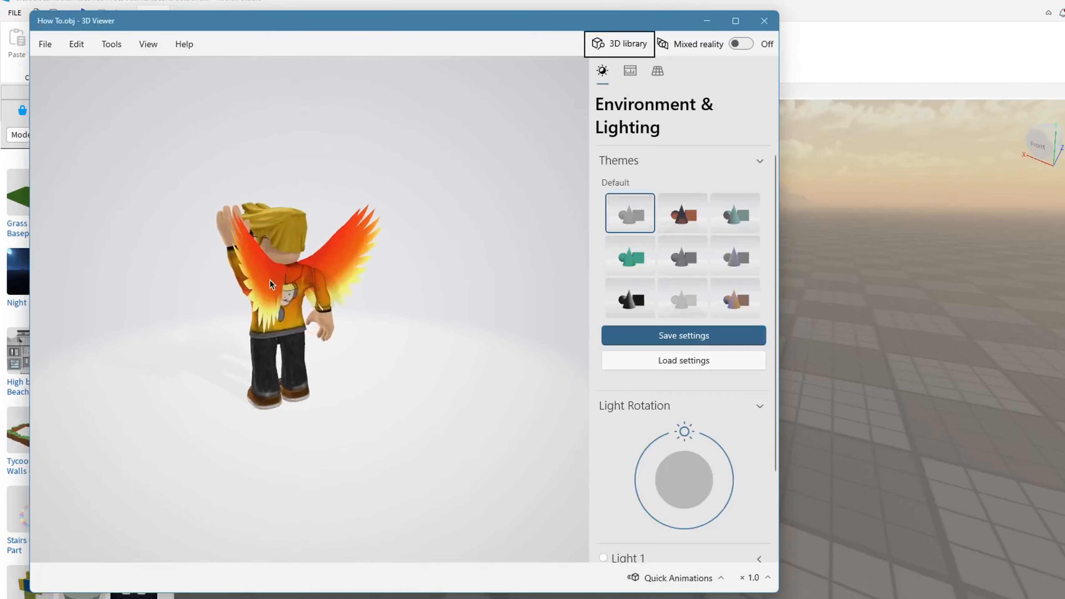
# - Turn the model to face forward and apply the orange-and-purple lighting theme with the light rotated just clockwise of the dial's top
pyautogui.moveTo(270, 281); pyautogui.dragTo(339, 330)
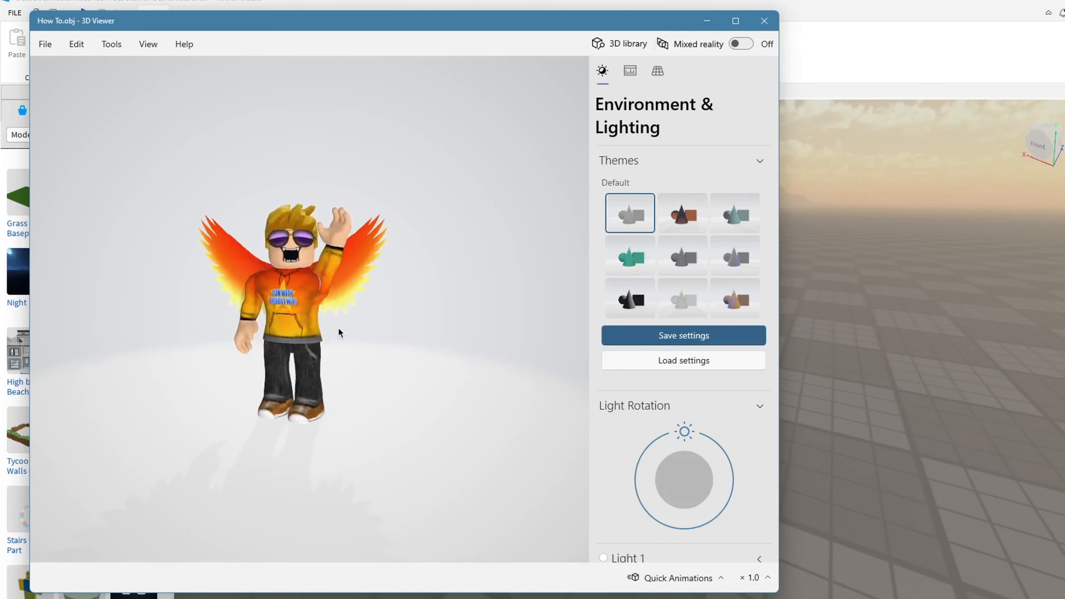
pyautogui.click(735, 298)
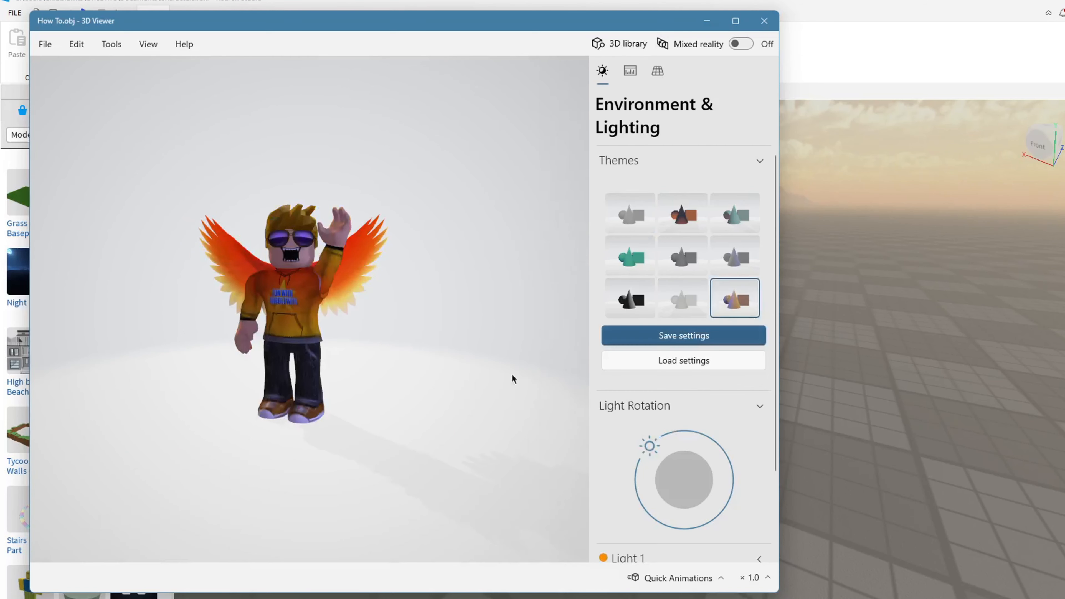
pyautogui.moveTo(638, 445); pyautogui.dragTo(738, 558)
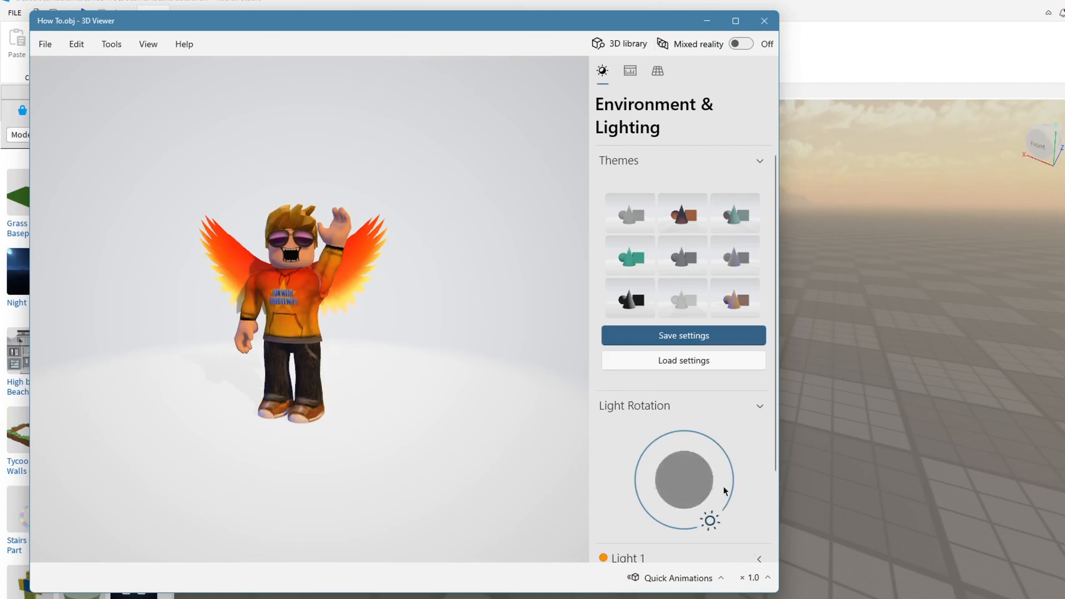
pyautogui.click(686, 308)
pyautogui.moveTo(729, 473); pyautogui.dragTo(644, 432)
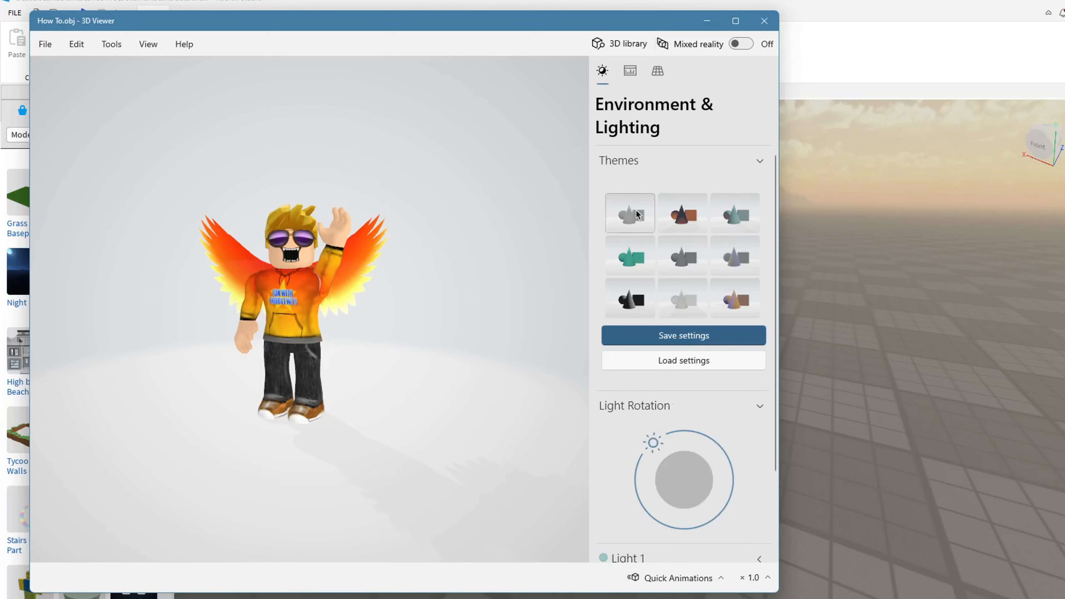
pyautogui.click(690, 229)
pyautogui.moveTo(708, 430)
pyautogui.mouseDown()
pyautogui.moveTo(722, 442)
pyautogui.moveTo(726, 427)
pyautogui.moveTo(658, 405)
pyautogui.moveTo(688, 437)
pyautogui.moveTo(670, 430)
pyautogui.moveTo(708, 438)
pyautogui.moveTo(730, 526)
pyautogui.moveTo(702, 420)
pyautogui.mouseUp()
pyautogui.click(735, 299)
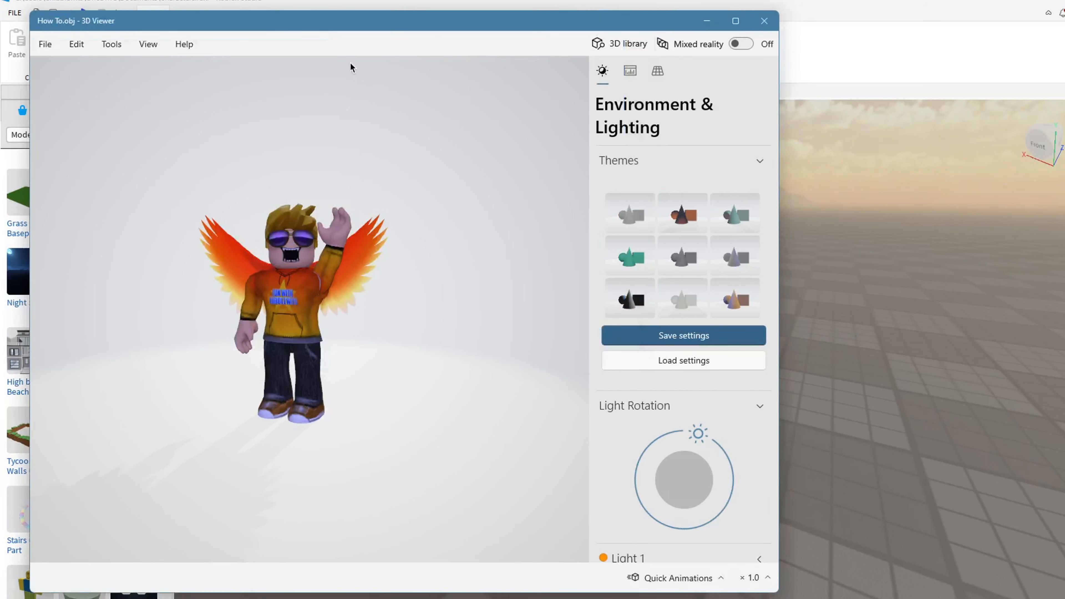
# - Export the character view as a 4K (16:9) PNG with transparency to the Pictures folder under the name How To
pyautogui.click(43, 36)
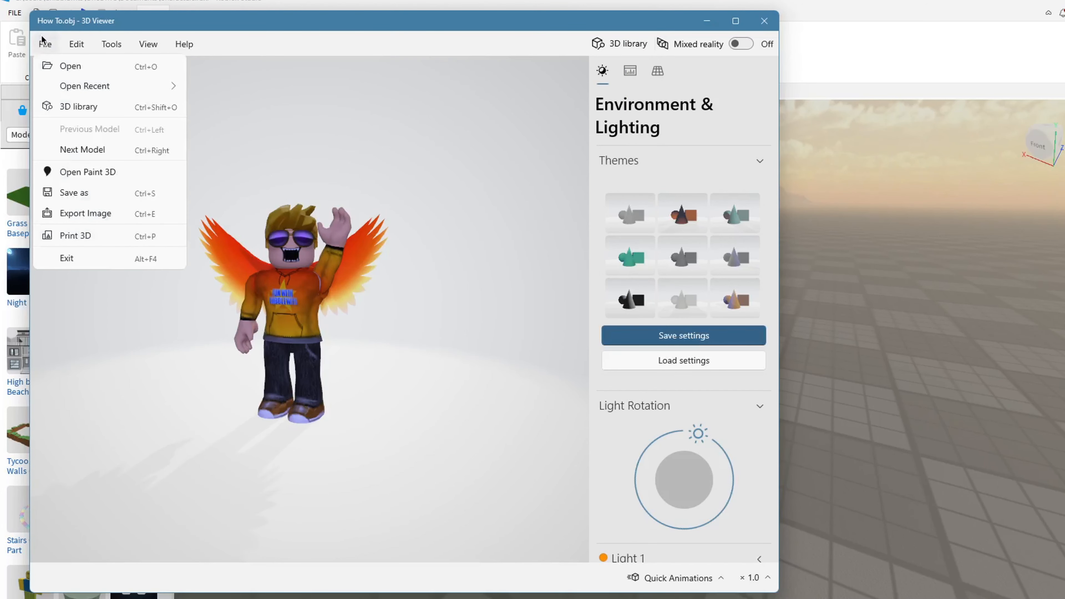
pyautogui.click(124, 215)
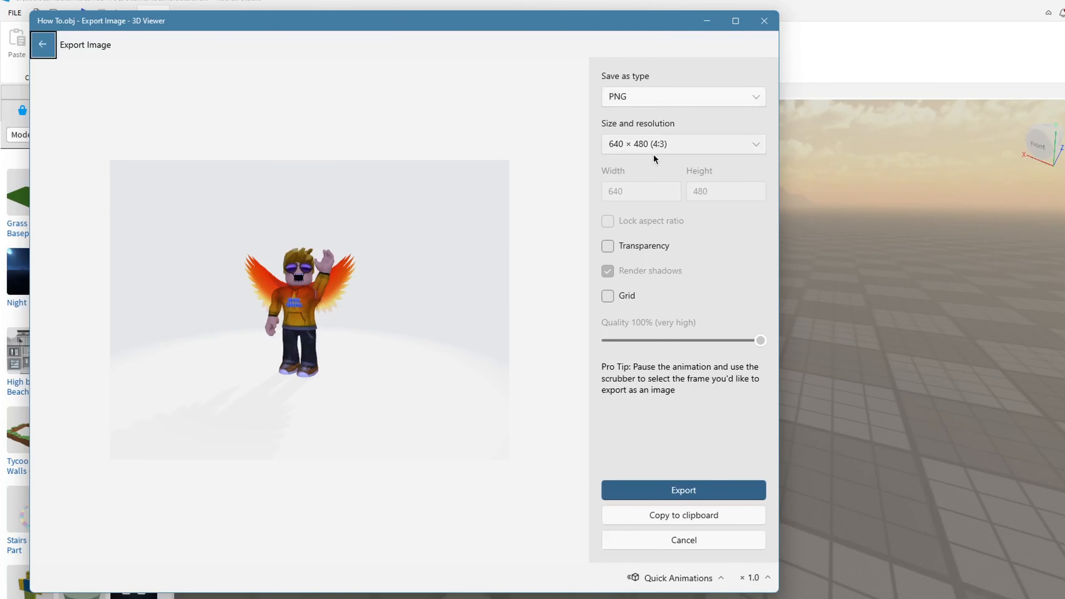
pyautogui.click(657, 144)
pyautogui.click(642, 190)
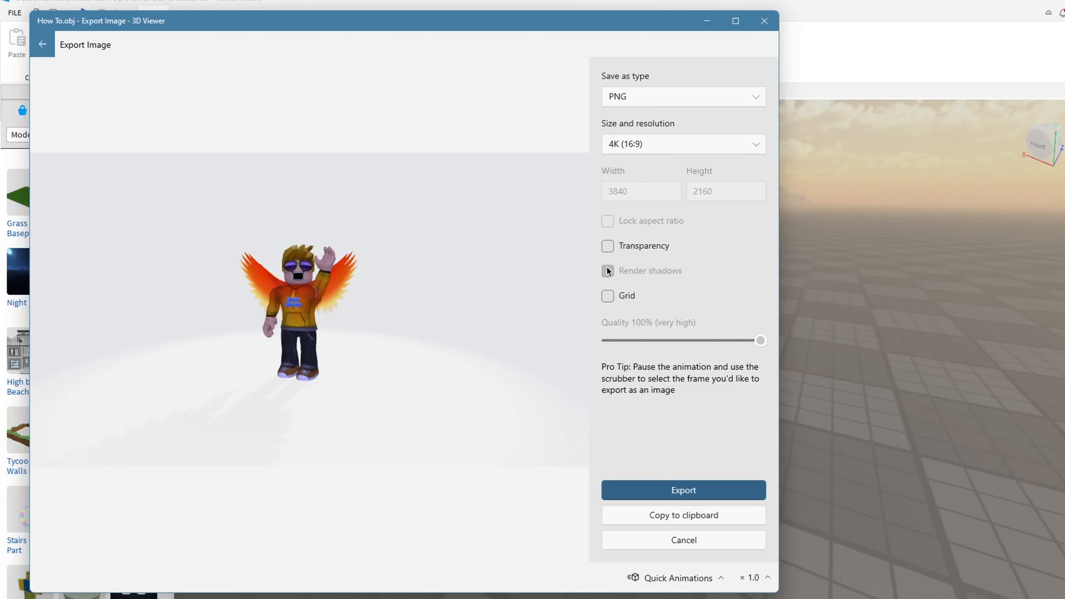
pyautogui.click(610, 248)
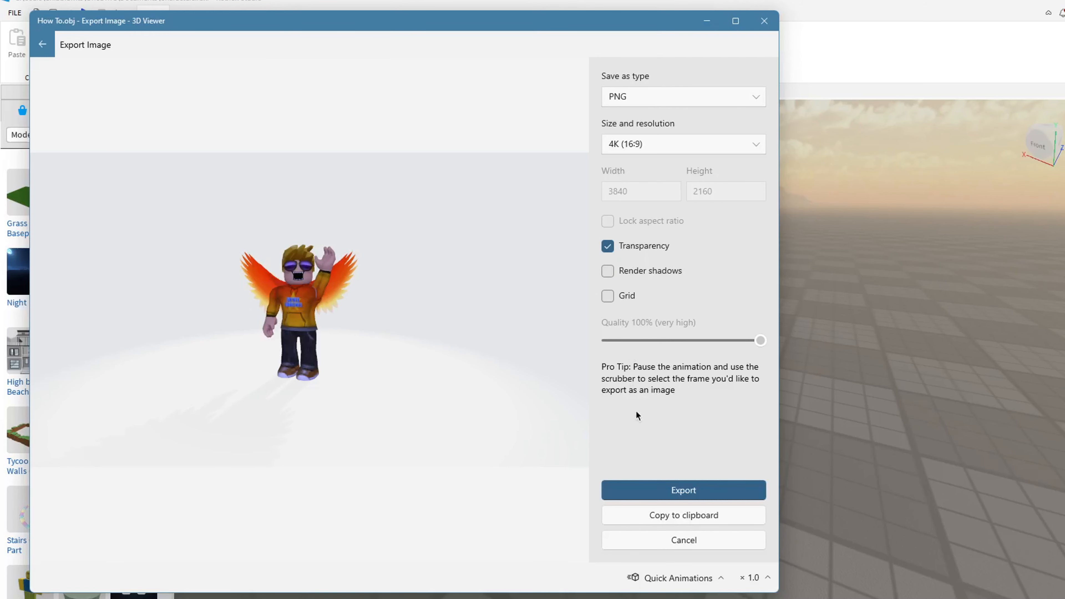
pyautogui.click(657, 490)
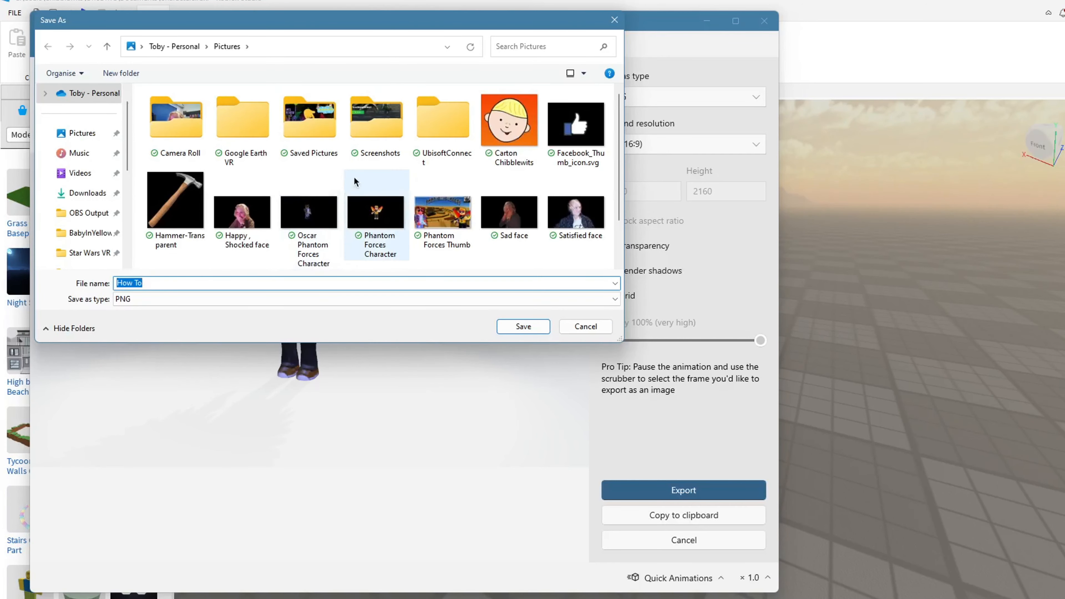
pyautogui.click(524, 327)
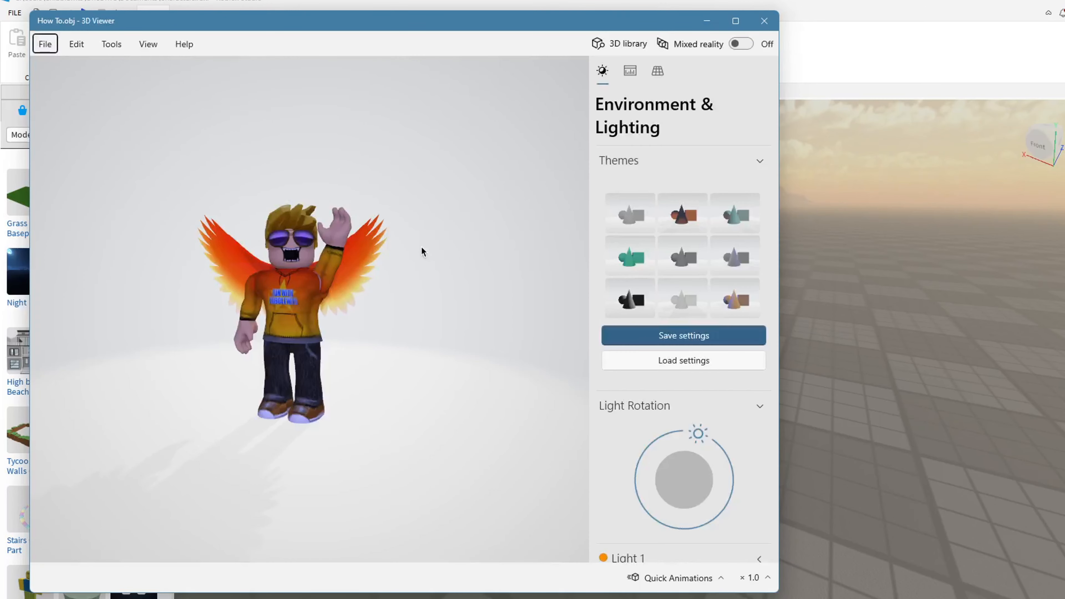
# - Switch to Pixlr E in Chrome and create a new blank 1280 x 720 px project from the YouTube Thumb preset
pyautogui.moveTo(628, 598)
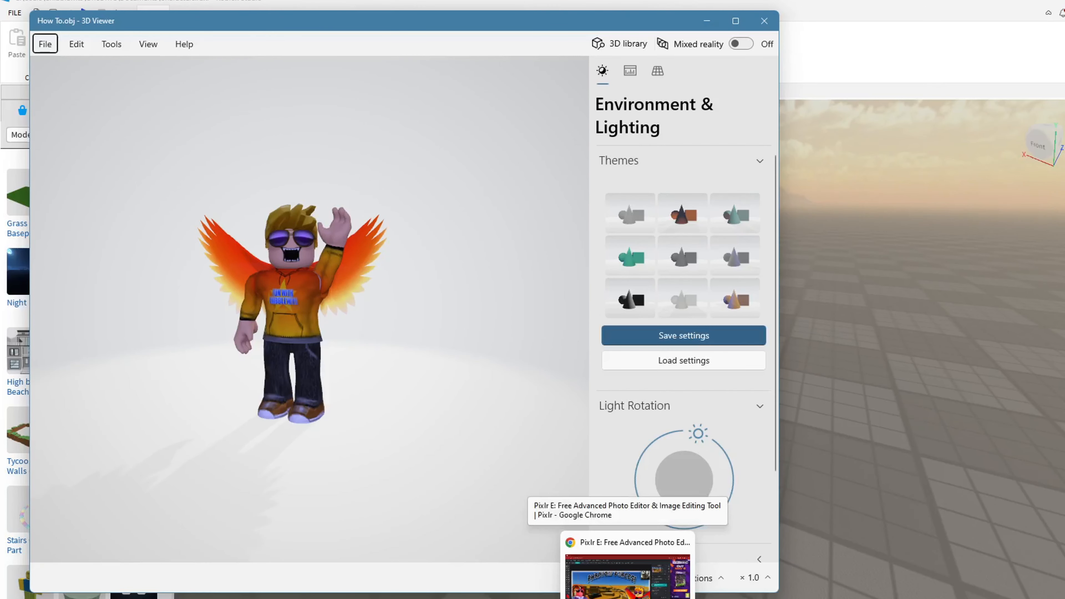
pyautogui.click(628, 575)
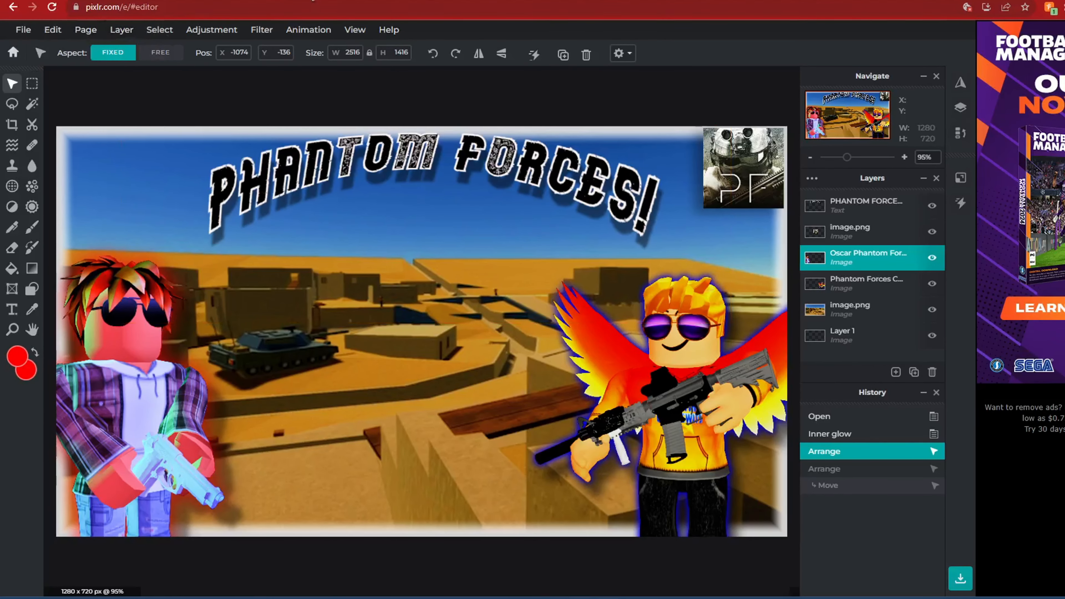
pyautogui.click(14, 52)
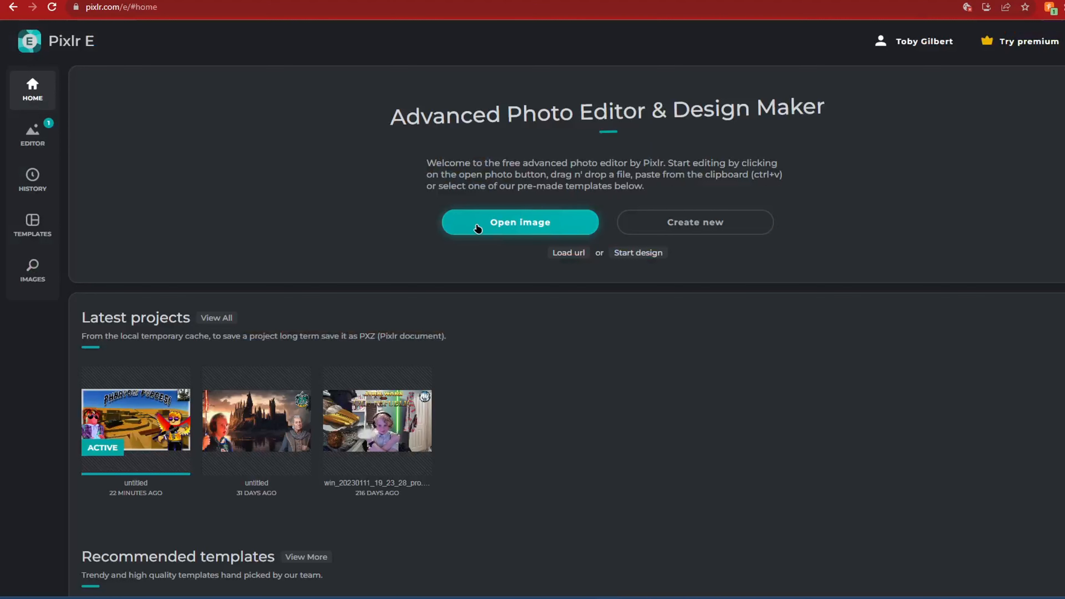
pyautogui.click(755, 223)
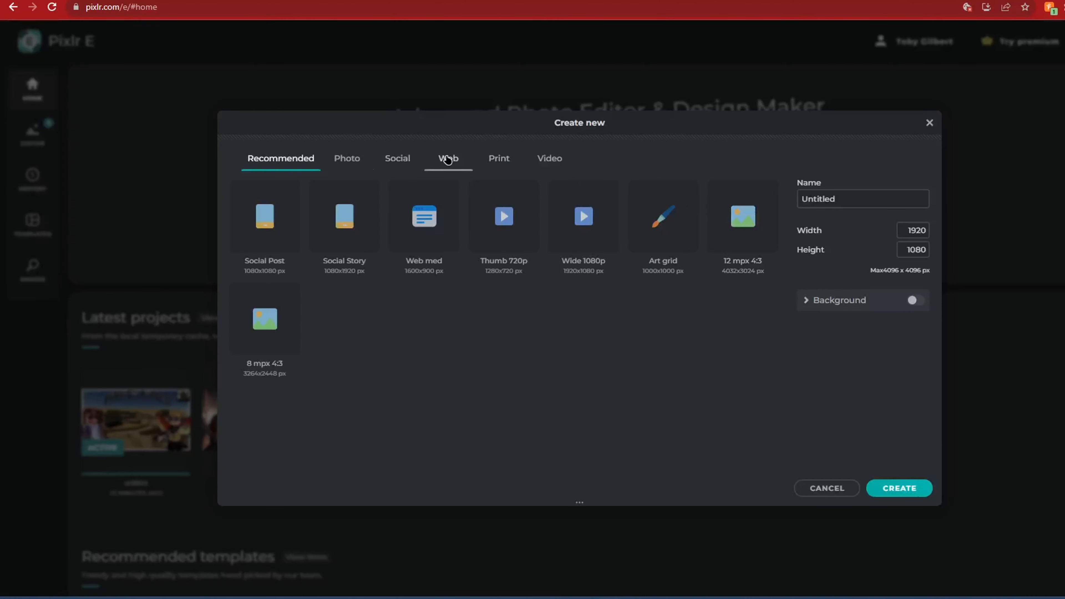
pyautogui.click(397, 159)
pyautogui.click(576, 339)
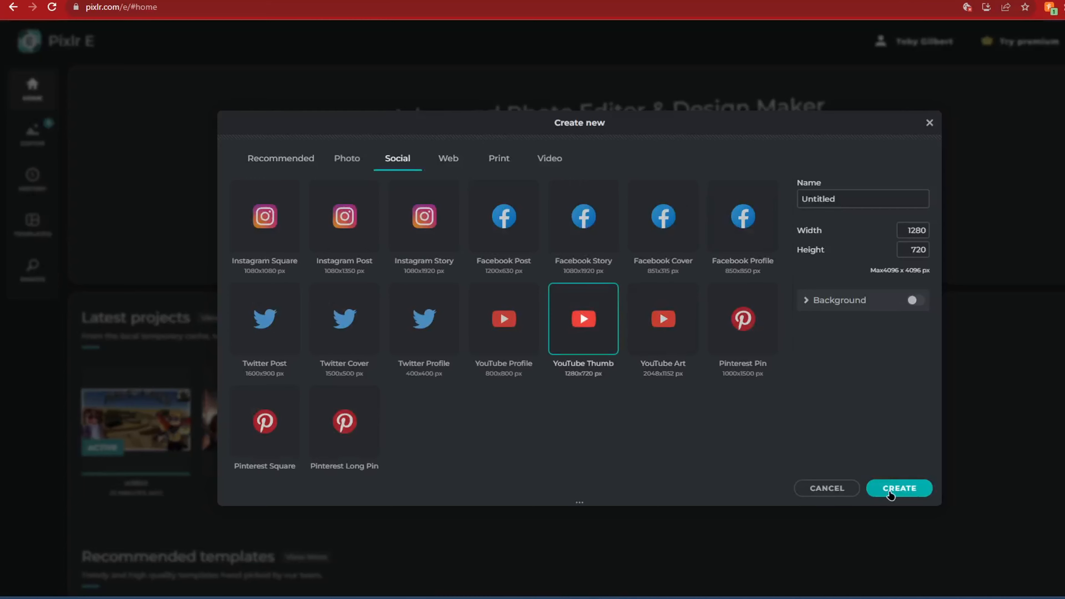
pyautogui.click(898, 488)
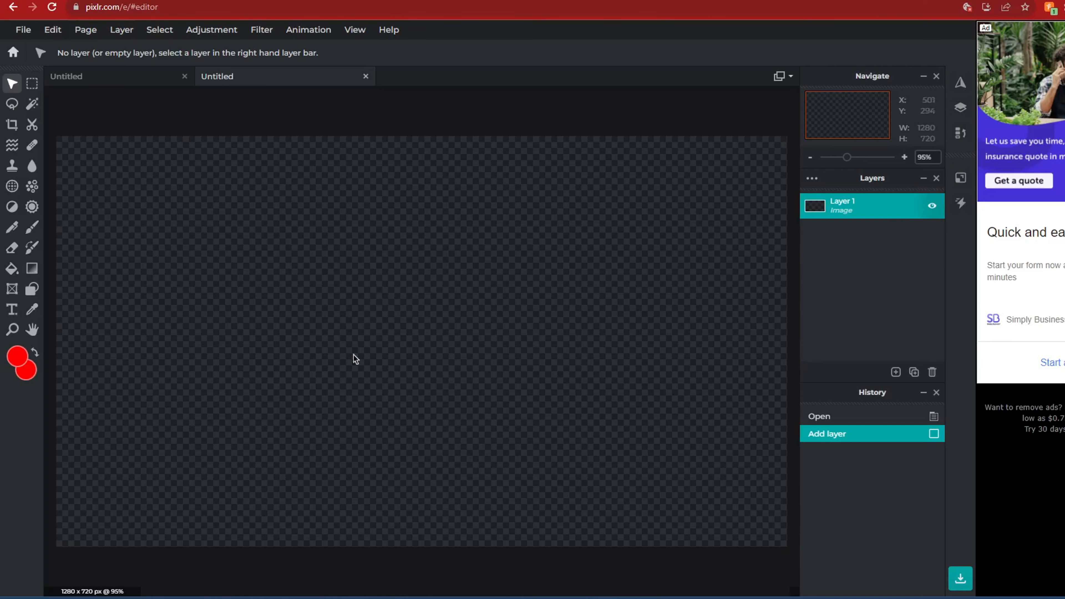
# - Add the How To picture from the Pictures folder in File Explorer to the blank Pixlr canvas as an image layer
pyautogui.click(611, 597)
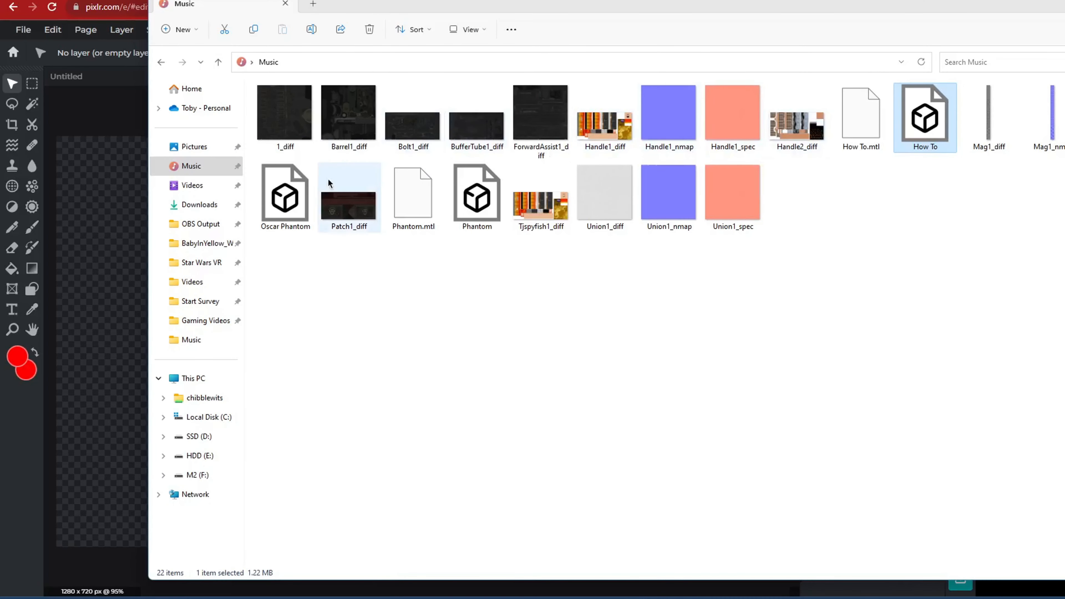
pyautogui.click(201, 148)
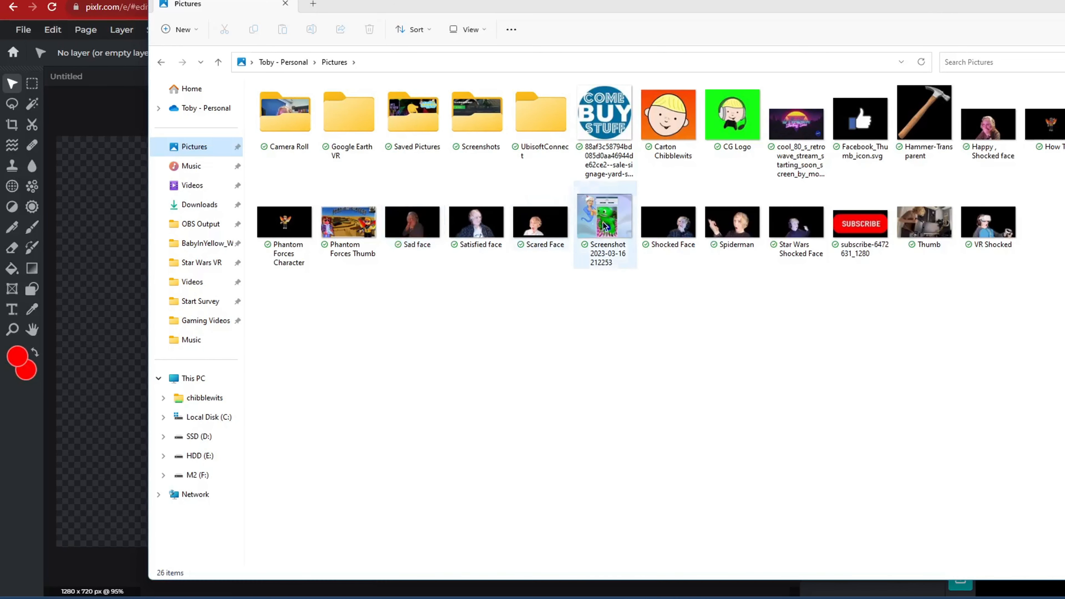
pyautogui.click(1044, 133)
pyautogui.moveTo(219, 311); pyautogui.dragTo(102, 271)
pyautogui.click(623, 328)
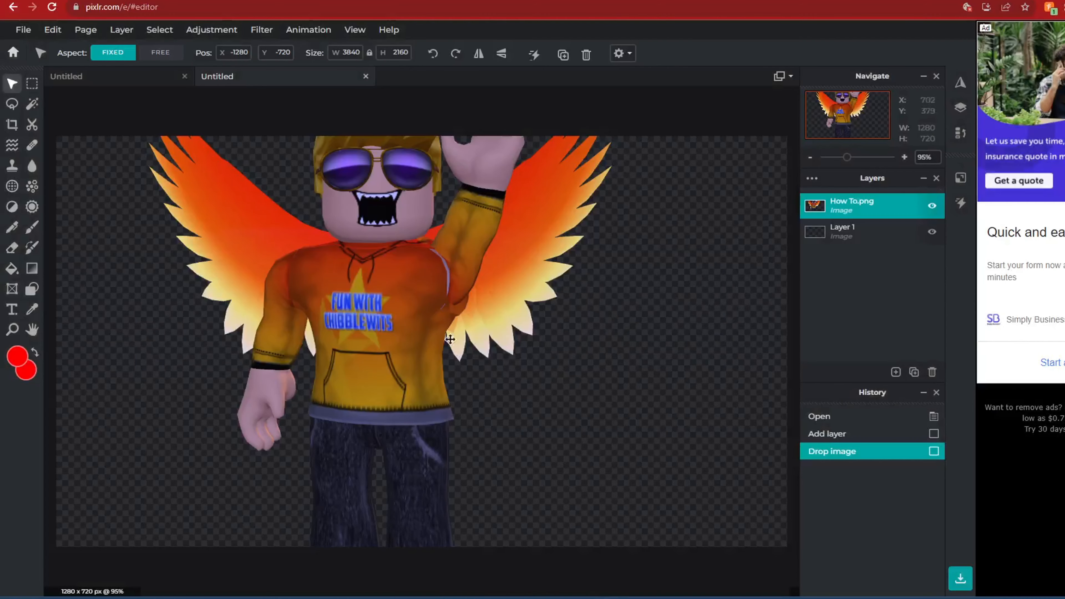
# - Scale the character layer to about 2798 x 1574 px and place the character against the canvas's left edge, cut off at the legs
pyautogui.moveTo(379, 312); pyautogui.dragTo(421, 346)
pyautogui.moveTo(456, 300); pyautogui.dragTo(649, 486)
pyautogui.moveTo(362, 293); pyautogui.dragTo(754, 420)
pyautogui.moveTo(436, 250); pyautogui.dragTo(497, 290)
pyautogui.moveTo(327, 279); pyautogui.dragTo(302, 257)
pyautogui.scroll(-2, 341, 268)
pyautogui.scroll(-1, 342, 267)
pyautogui.moveTo(341, 316); pyautogui.dragTo(83, 245)
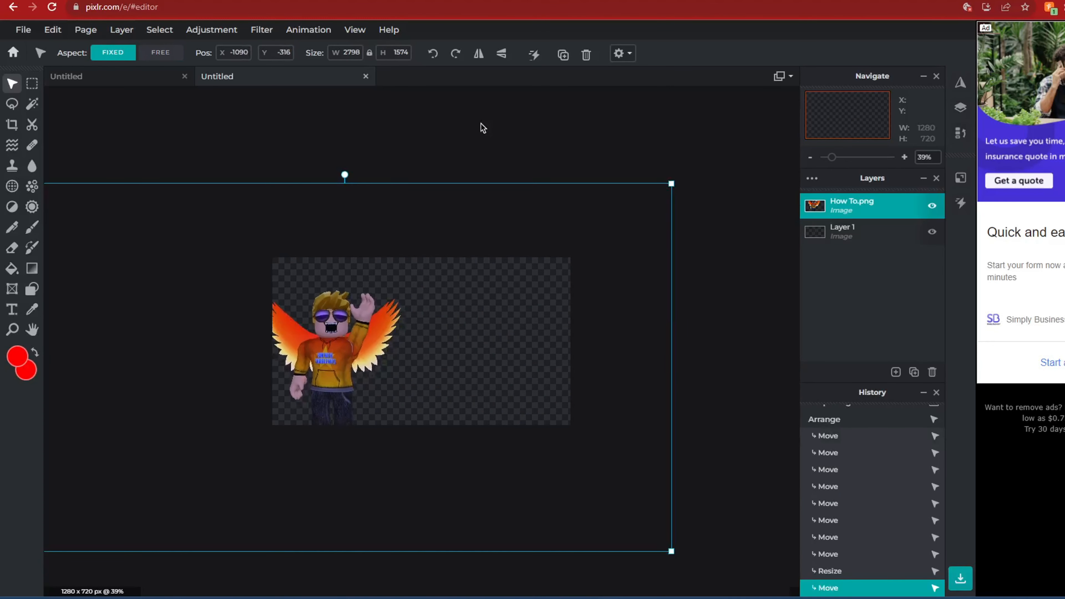
pyautogui.click(493, 136)
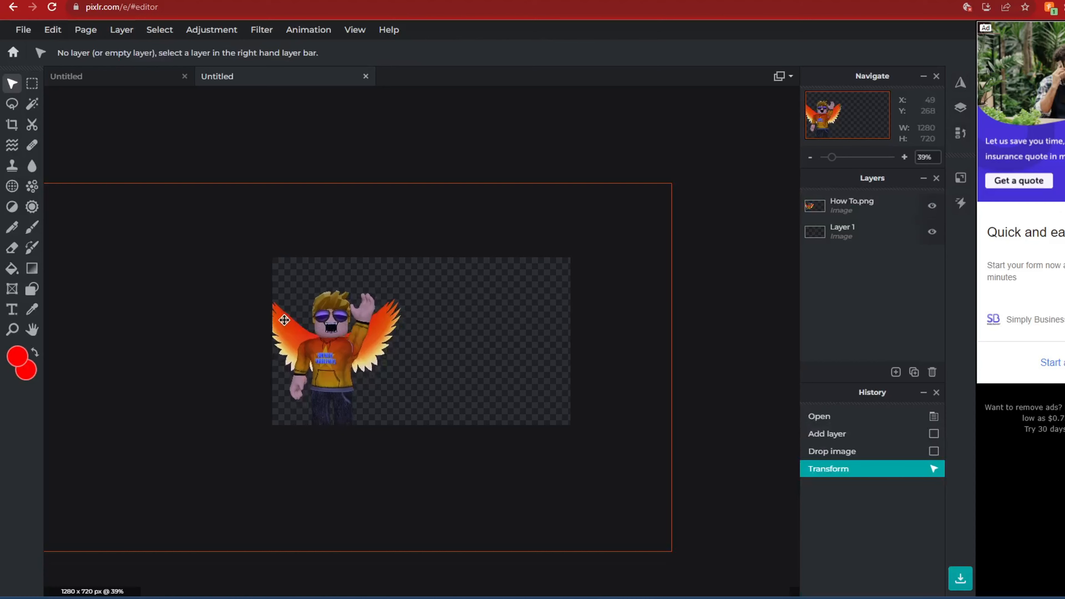
pyautogui.scroll(5, 284, 320)
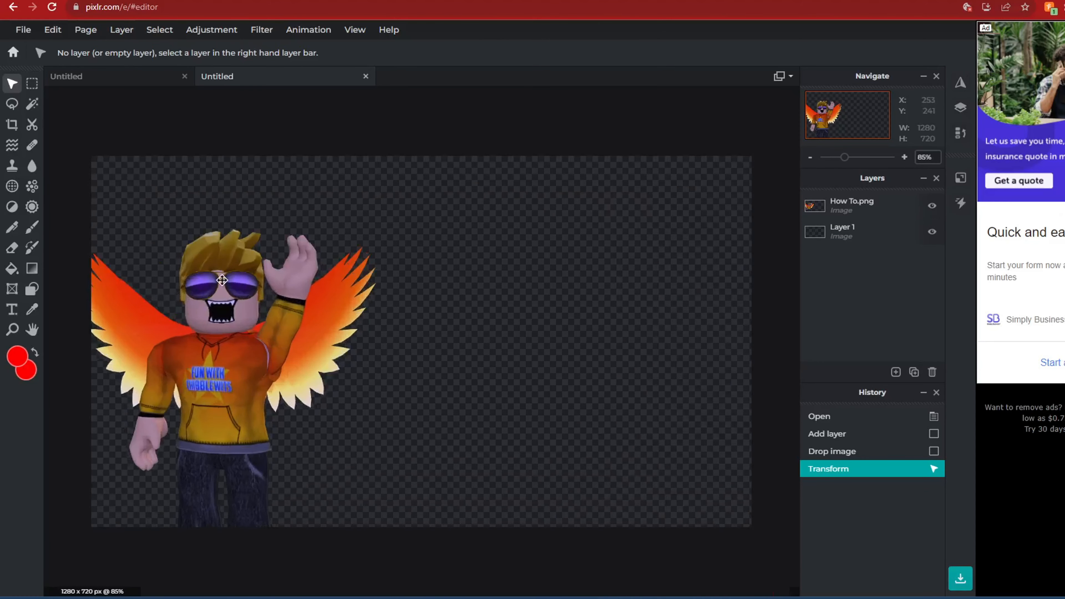
pyautogui.moveTo(222, 280); pyautogui.dragTo(218, 282)
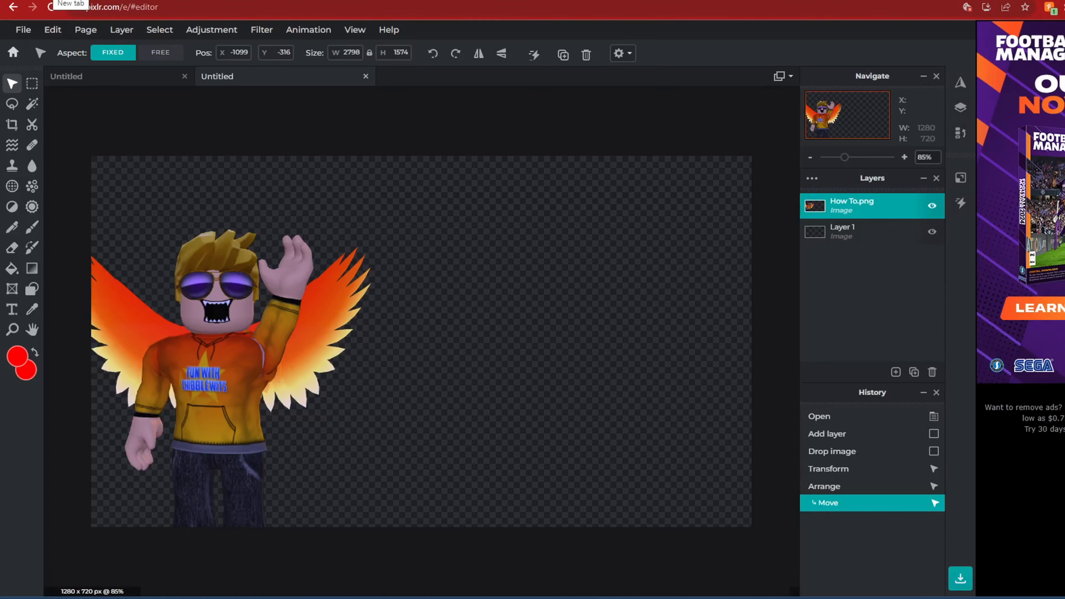
# - Search Google for "cartoon crossroad" in a new browser tab
pyautogui.hotkey('ctrl', 't')
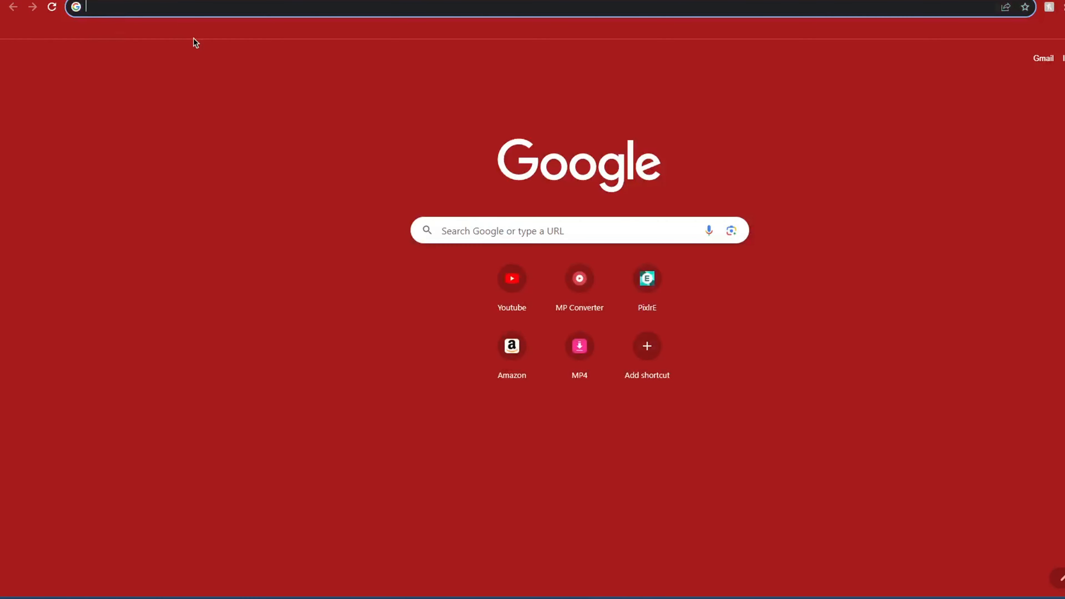
pyautogui.write('car')
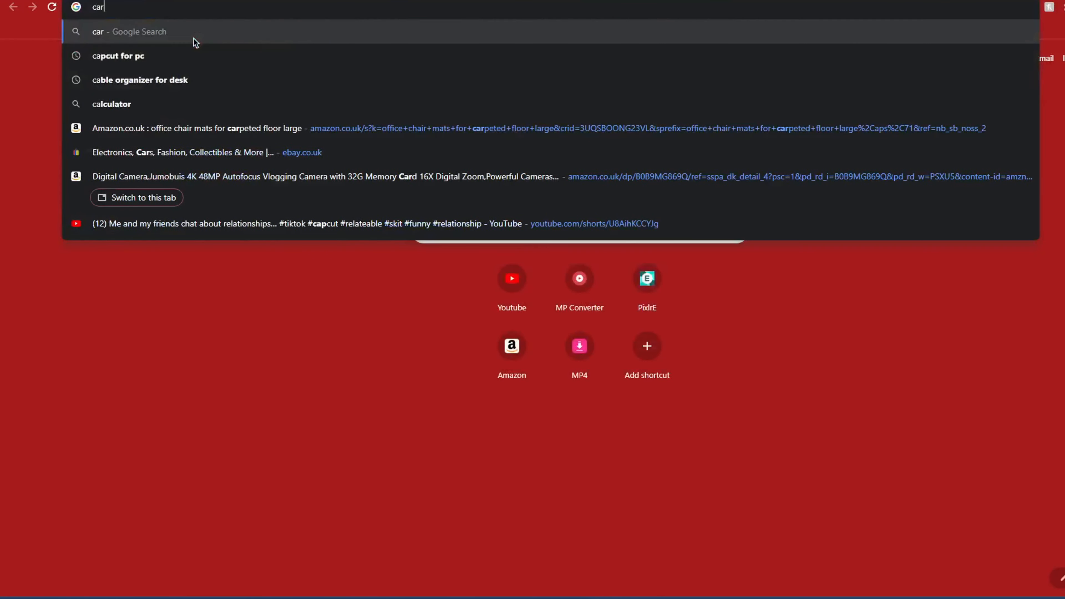
pyautogui.write('toon ')
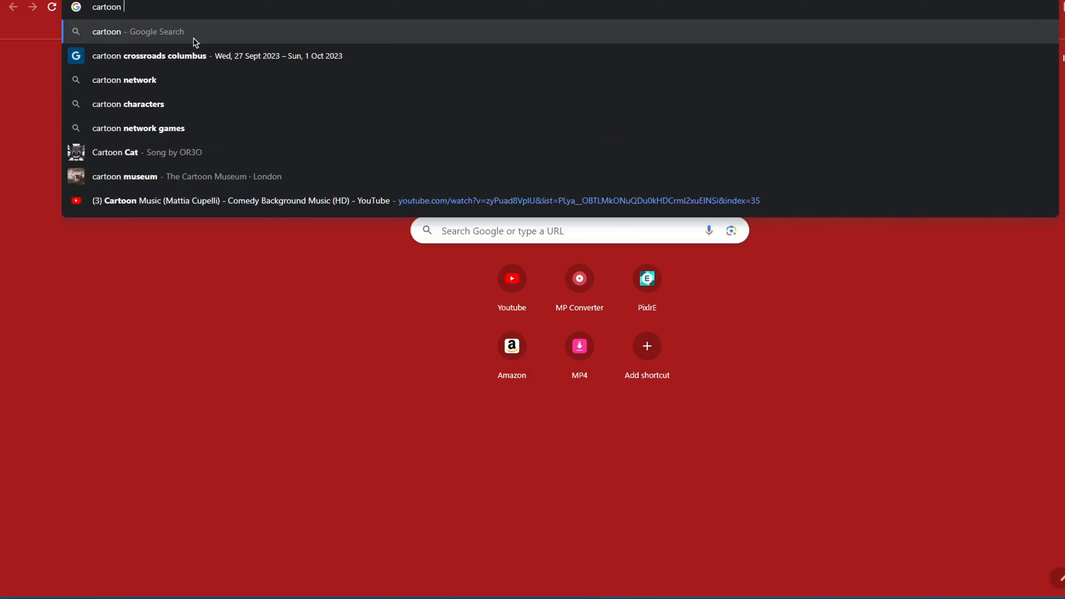
pyautogui.write('cro')
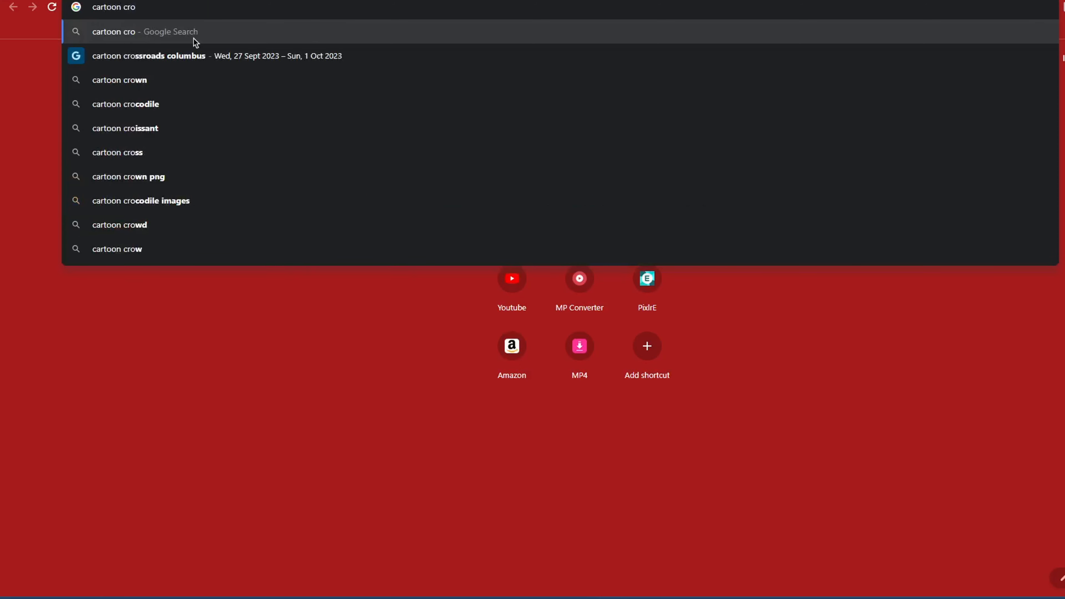
pyautogui.write('ssroad')
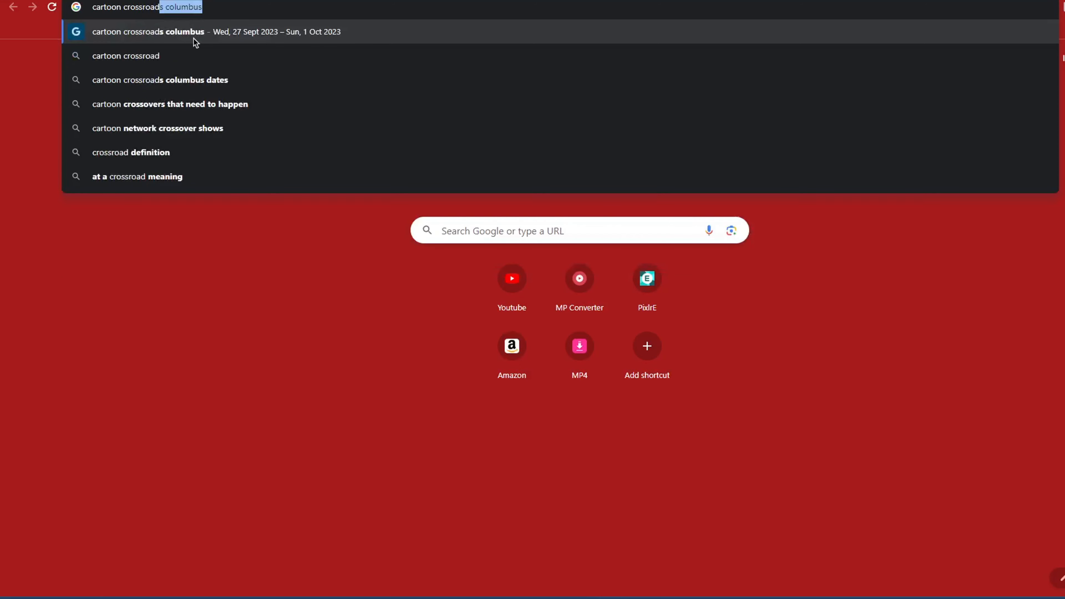
pyautogui.press('Return')
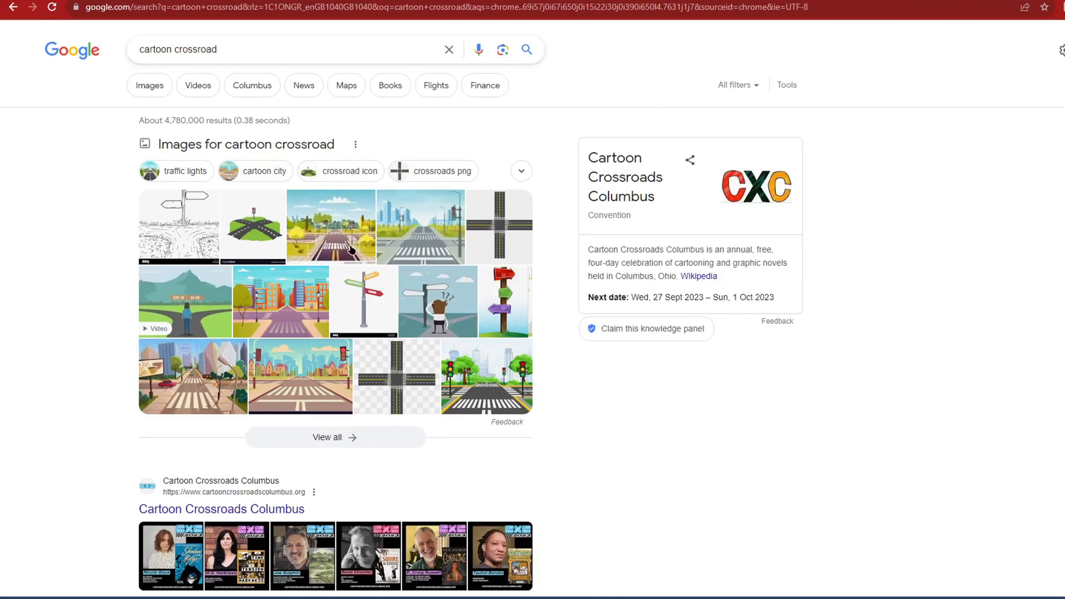
# - Preview the crossroad illustrations and copy the Envato Elements image of the city street with orange and purple buildings
pyautogui.click(420, 226)
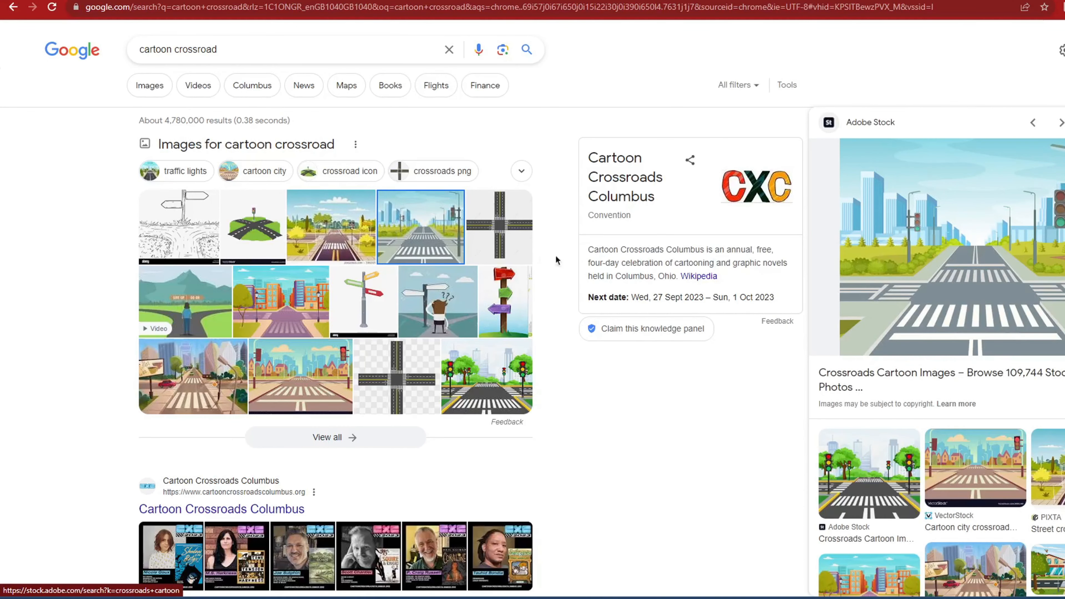
pyautogui.click(372, 252)
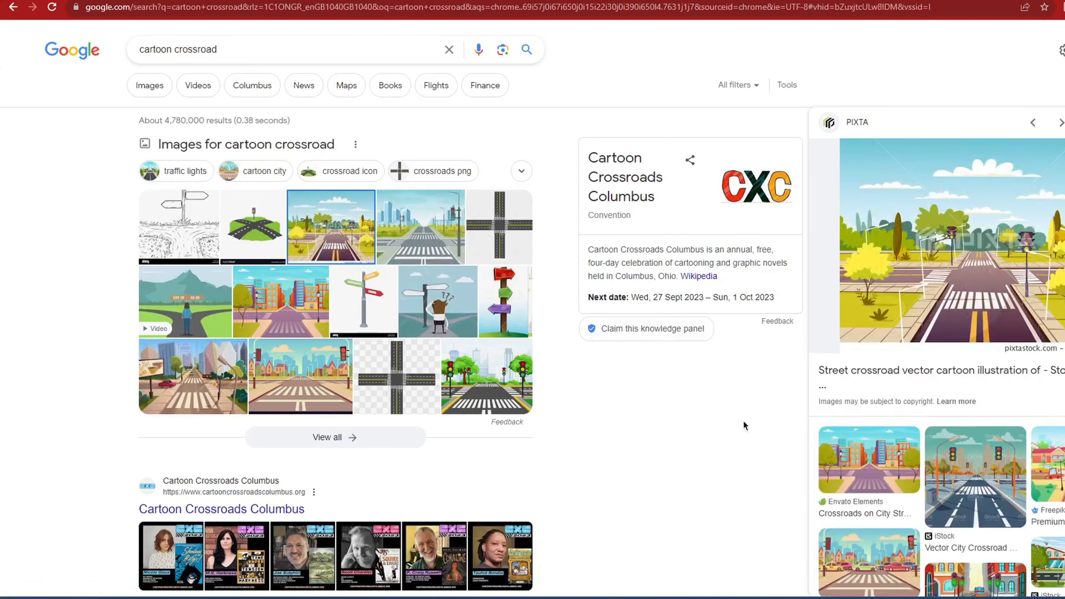
pyautogui.click(897, 466)
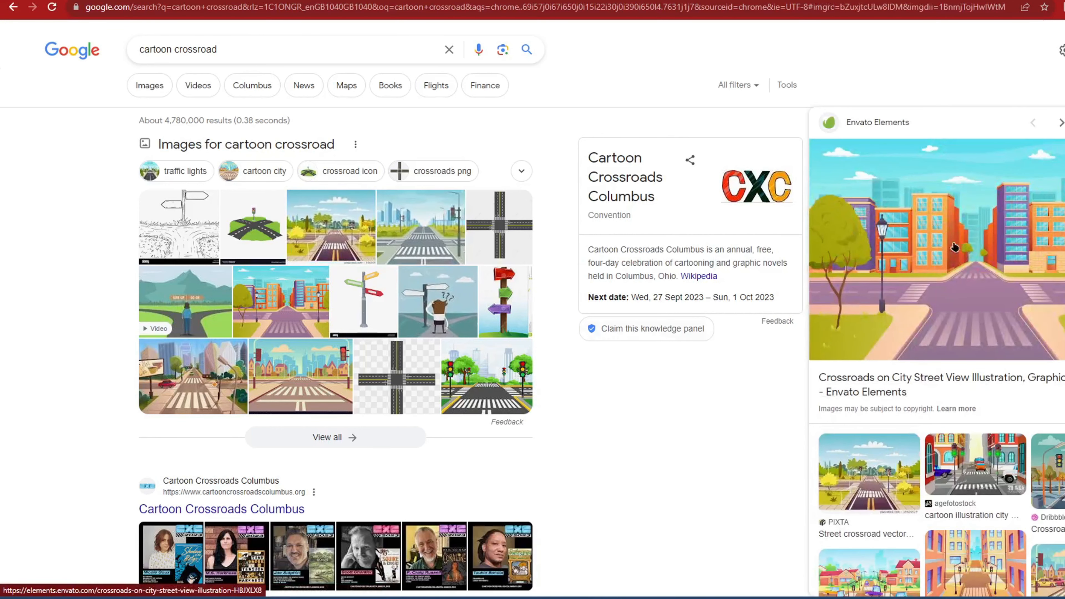
pyautogui.rightClick(940, 285)
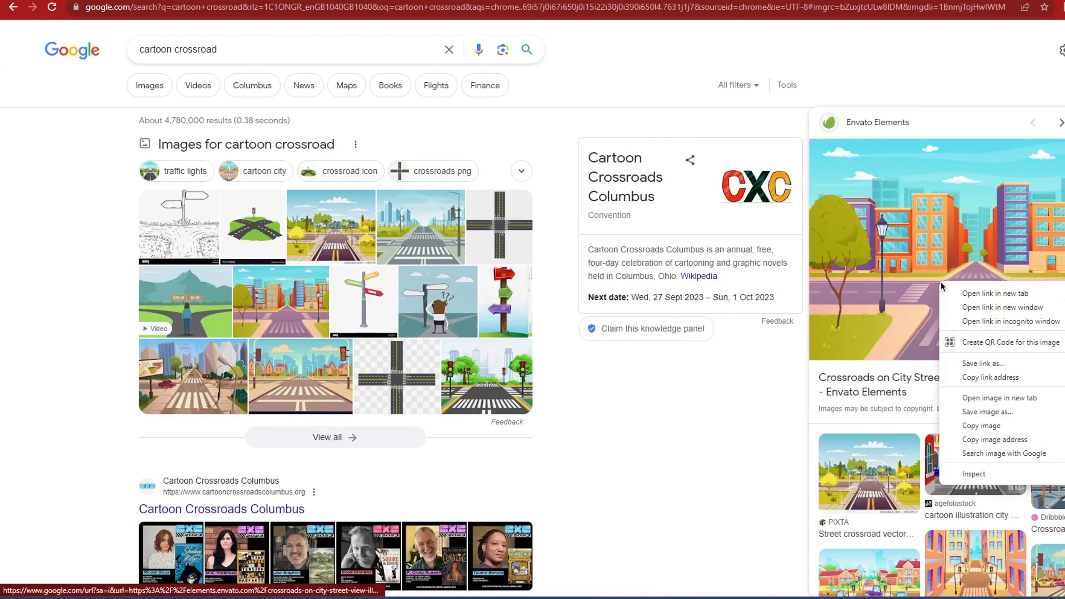
pyautogui.click(982, 426)
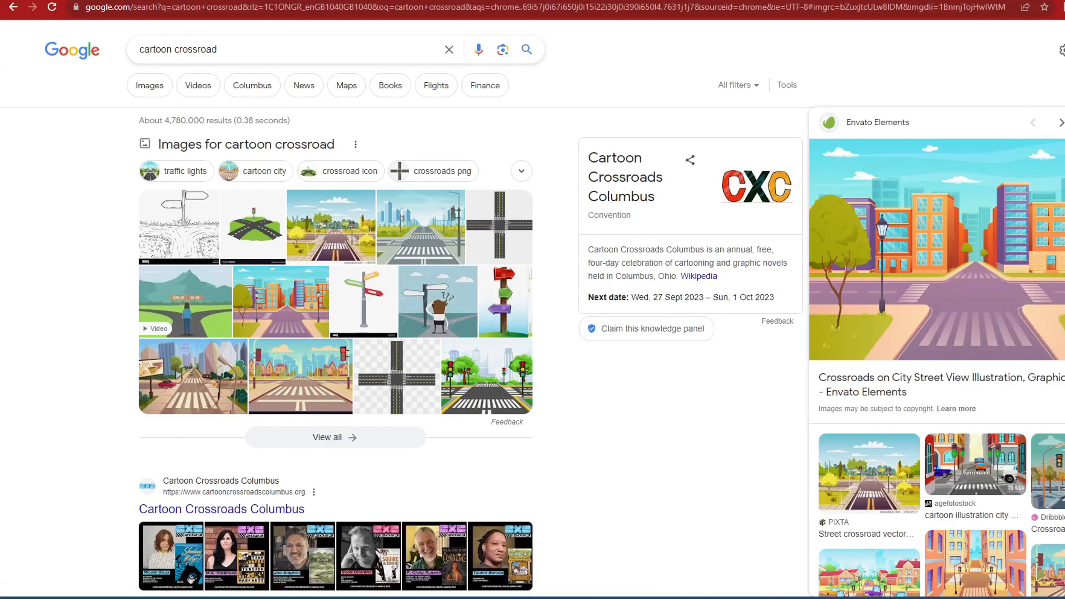
pyautogui.rightClick(986, 380)
pyautogui.click(1010, 428)
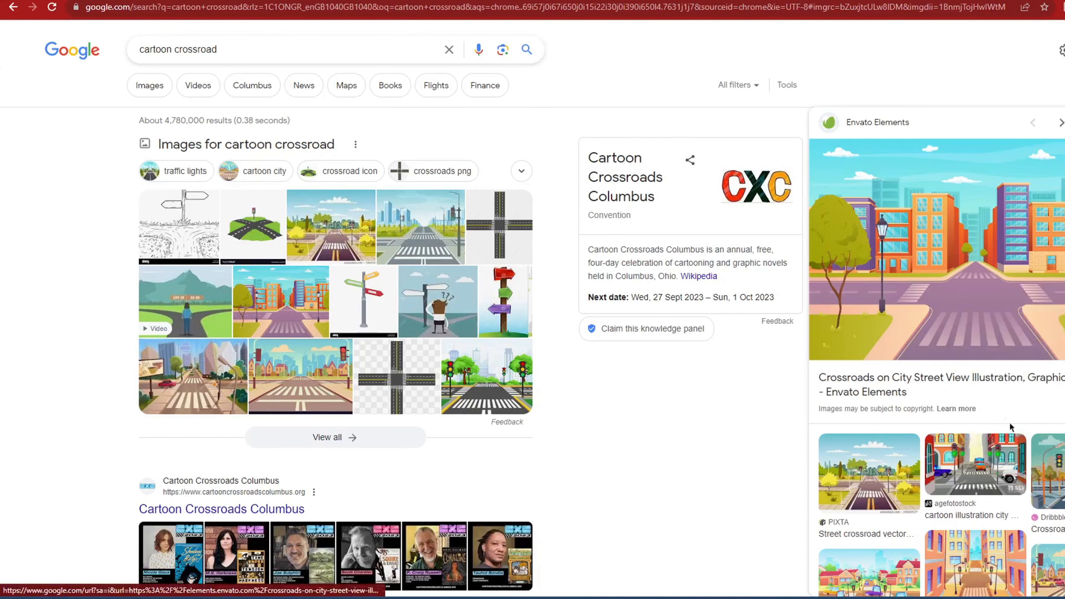
# - Paste the crossroads image into the Pixlr thumbnail as a backdrop of about 1309 x 872 px covering the canvas, layered behind the character
pyautogui.click(335, 0)
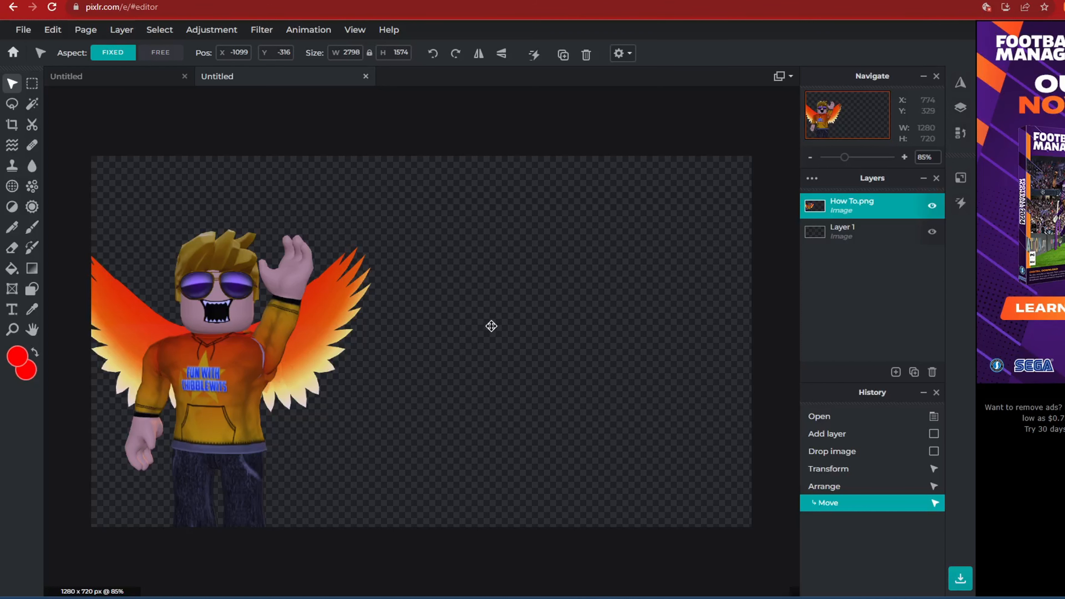
pyautogui.hotkey('ctrl', 'v')
pyautogui.moveTo(655, 186); pyautogui.dragTo(742, 129)
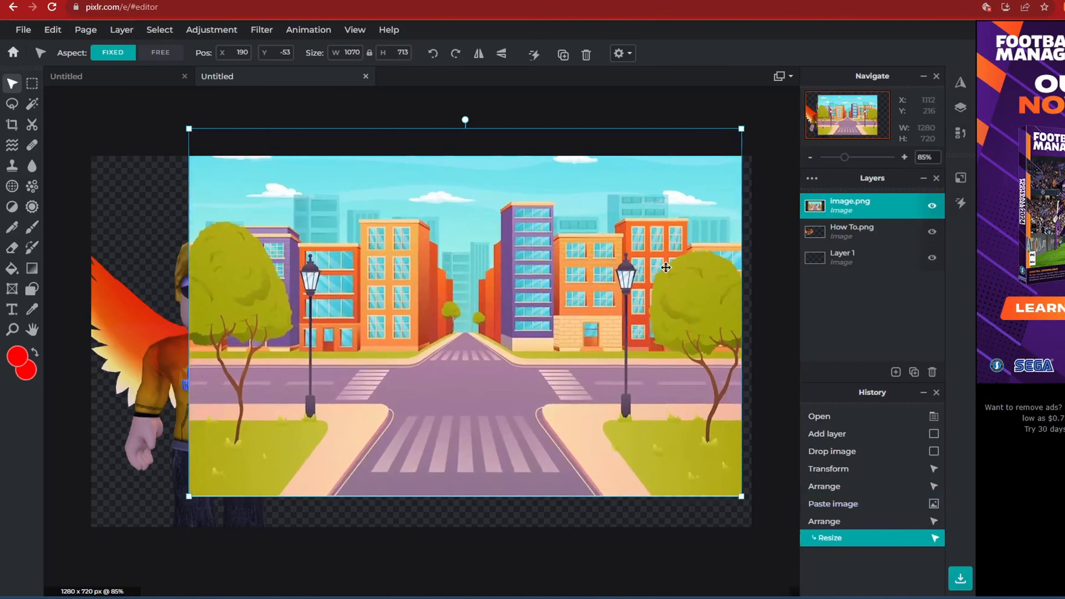
pyautogui.moveTo(666, 268); pyautogui.dragTo(685, 298)
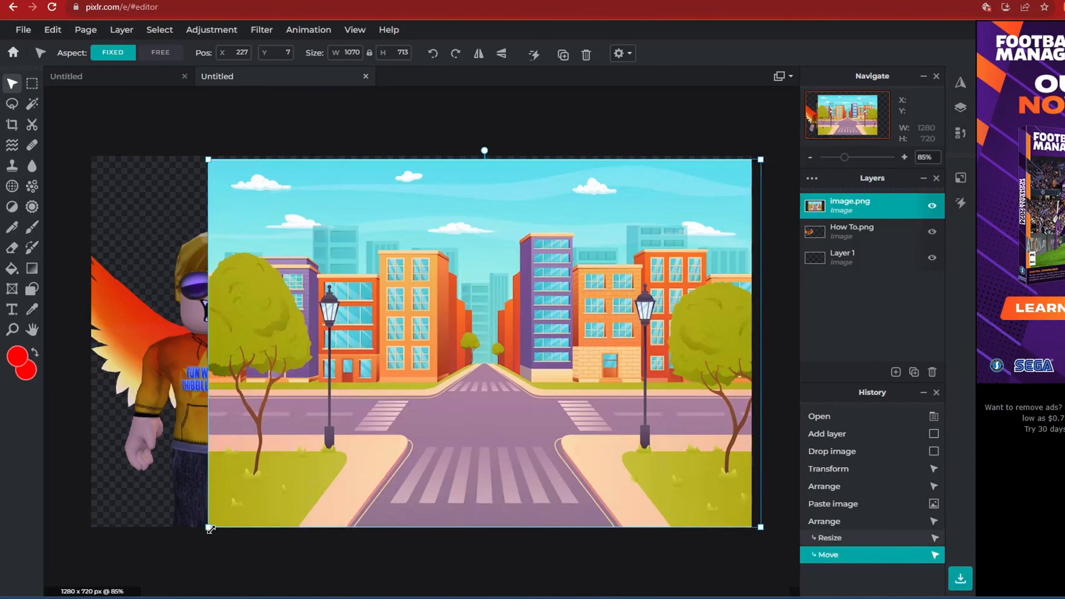
pyautogui.moveTo(210, 529); pyautogui.dragTo(88, 572)
pyautogui.moveTo(338, 405); pyautogui.dragTo(335, 364)
pyautogui.moveTo(868, 212); pyautogui.dragTo(868, 244)
pyautogui.moveTo(243, 417); pyautogui.dragTo(239, 418)
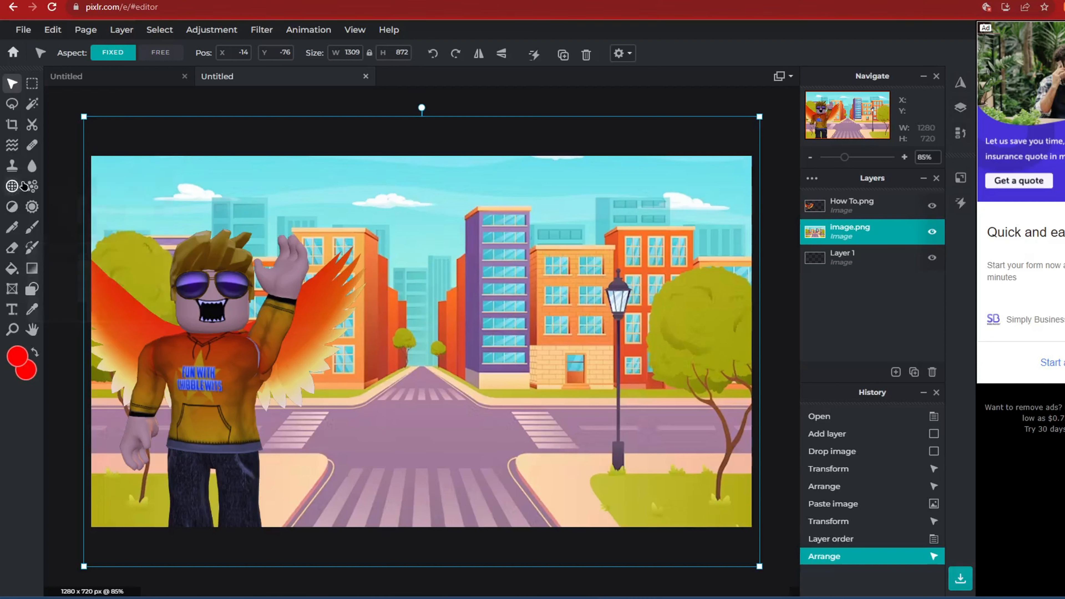
# - Blur the crossroads backdrop behind the character with a 560 px blur brush at strength 40
pyautogui.click(30, 168)
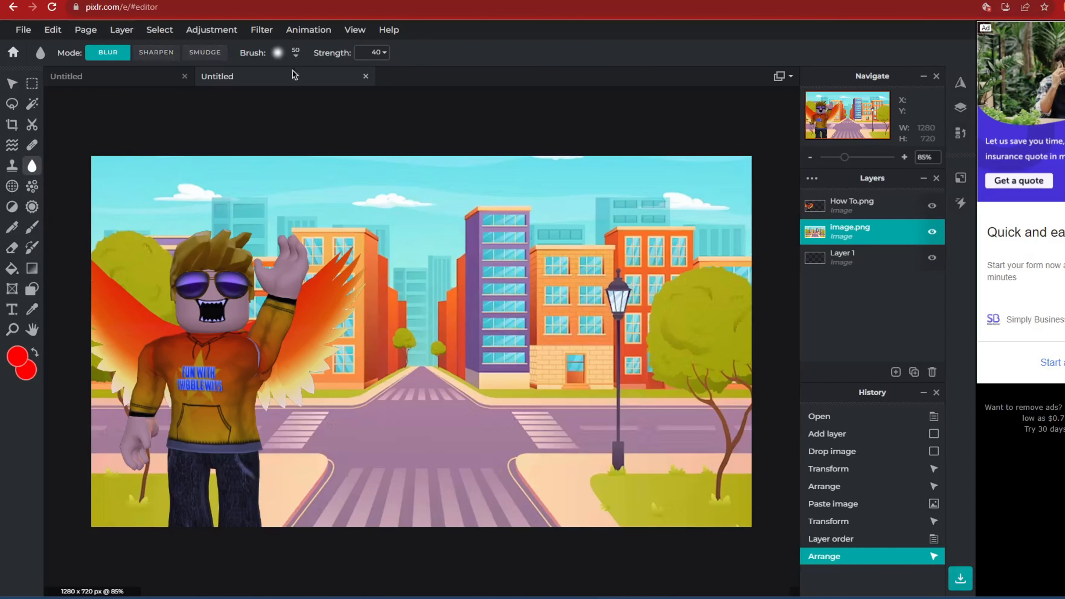
pyautogui.click(295, 52)
pyautogui.moveTo(305, 97); pyautogui.dragTo(362, 97)
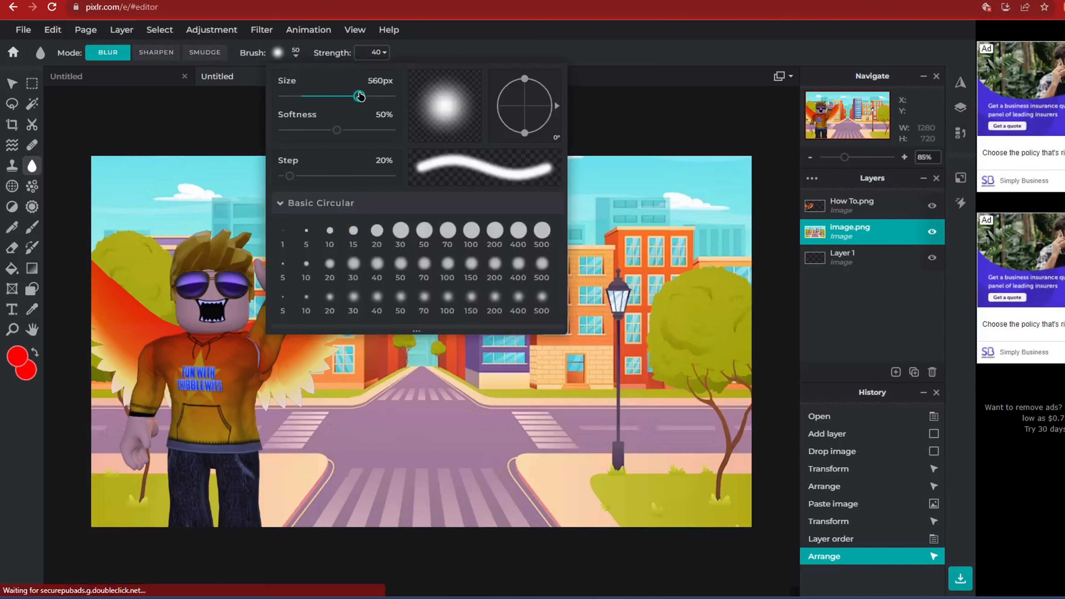
pyautogui.moveTo(624, 206)
pyautogui.mouseDown()
pyautogui.moveTo(580, 172)
pyautogui.moveTo(773, 326)
pyautogui.moveTo(571, 168)
pyautogui.moveTo(493, 277)
pyautogui.moveTo(714, 476)
pyautogui.moveTo(516, 420)
pyautogui.moveTo(404, 464)
pyautogui.moveTo(360, 301)
pyautogui.moveTo(197, 344)
pyautogui.moveTo(107, 405)
pyautogui.moveTo(62, 272)
pyautogui.mouseUp()
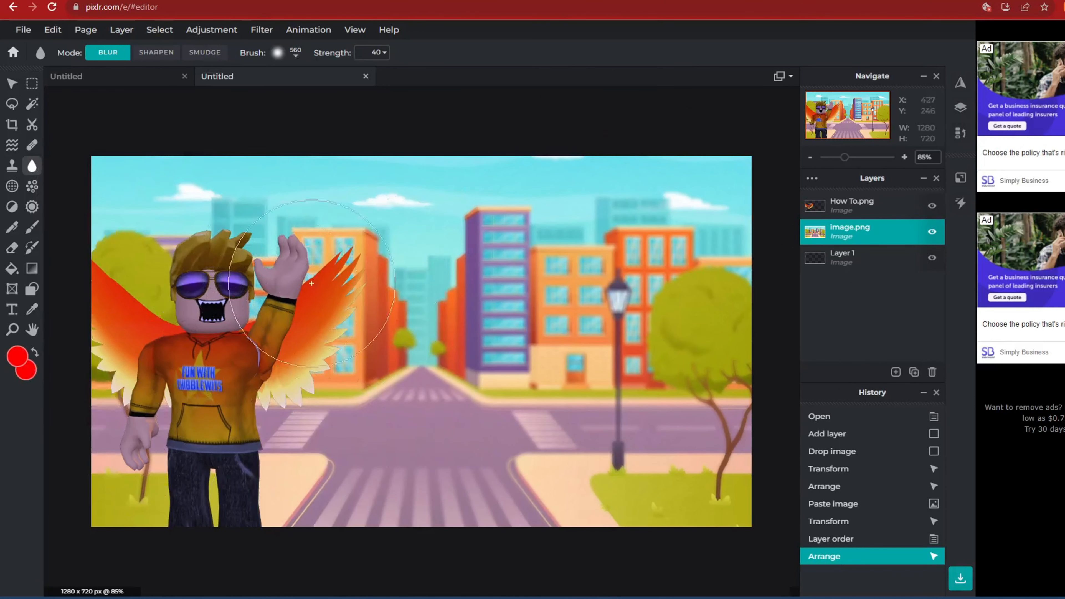
pyautogui.moveTo(647, 426); pyautogui.dragTo(294, 332)
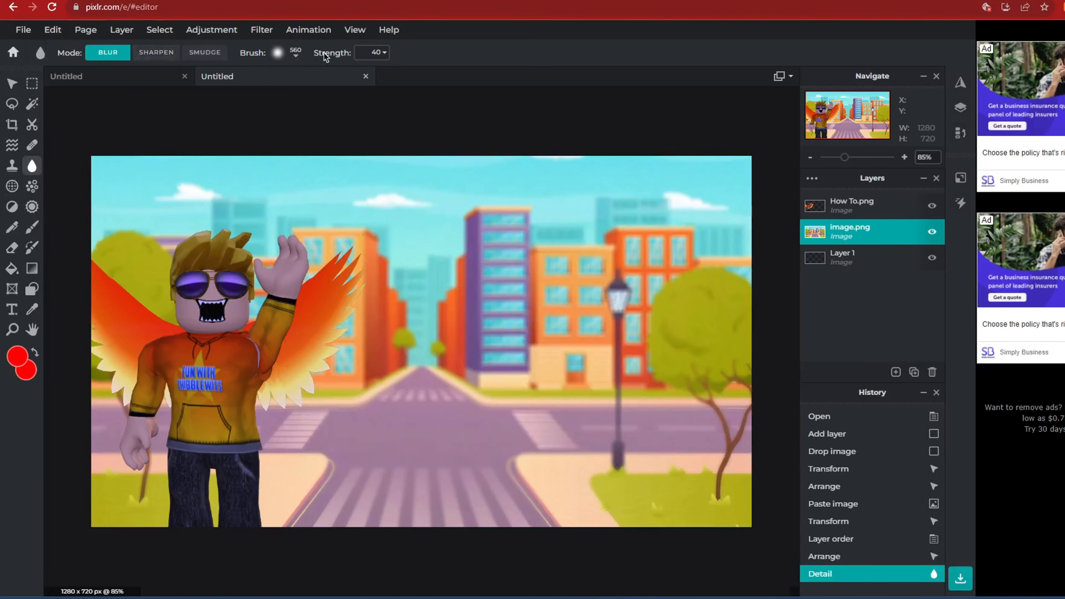
# - Raise the blur strength to 56 and blur the backdrop's sky, buildings and road further
pyautogui.click(370, 52)
pyautogui.moveTo(317, 80); pyautogui.dragTo(336, 80)
pyautogui.click(675, 171)
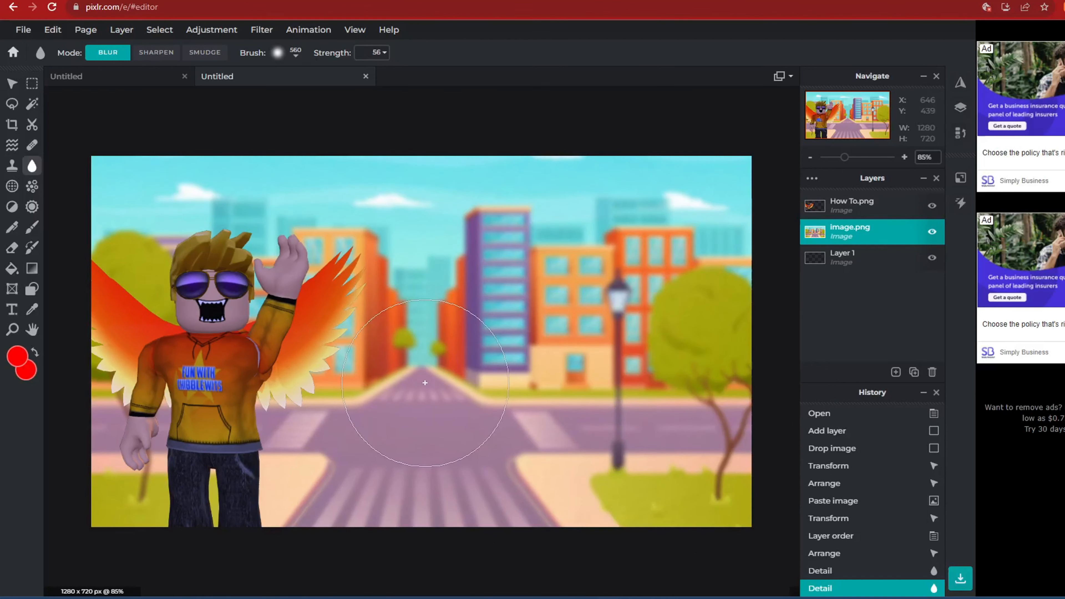
pyautogui.moveTo(425, 399)
pyautogui.mouseDown()
pyautogui.moveTo(500, 401)
pyautogui.moveTo(564, 356)
pyautogui.moveTo(561, 327)
pyautogui.mouseUp()
pyautogui.click(559, 132)
pyautogui.click(12, 83)
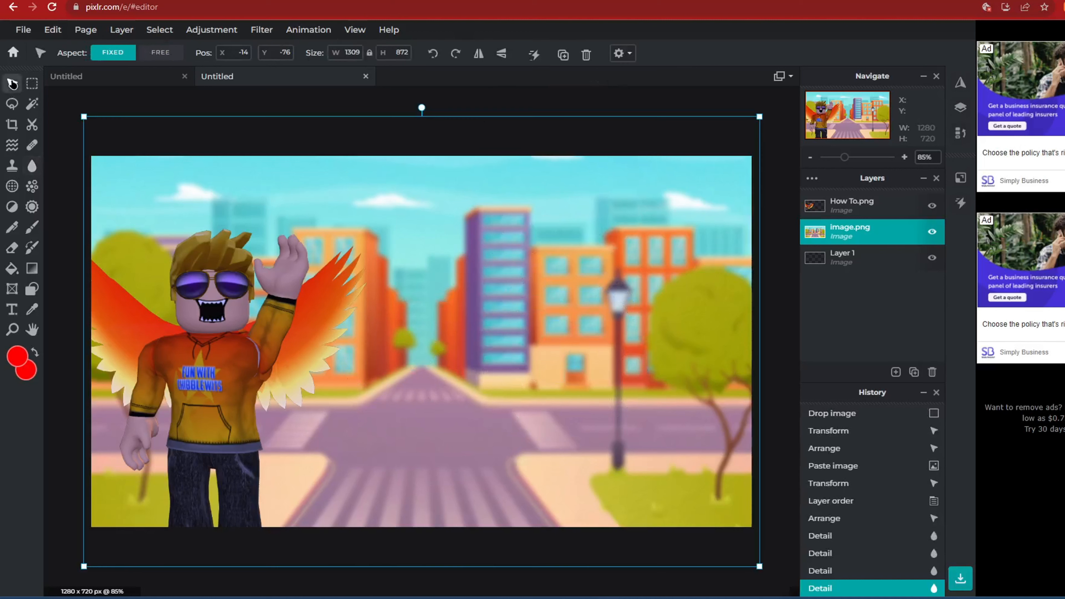
# - Add a new text layer reading "HOW TO" to the thumbnail
pyautogui.click(11, 309)
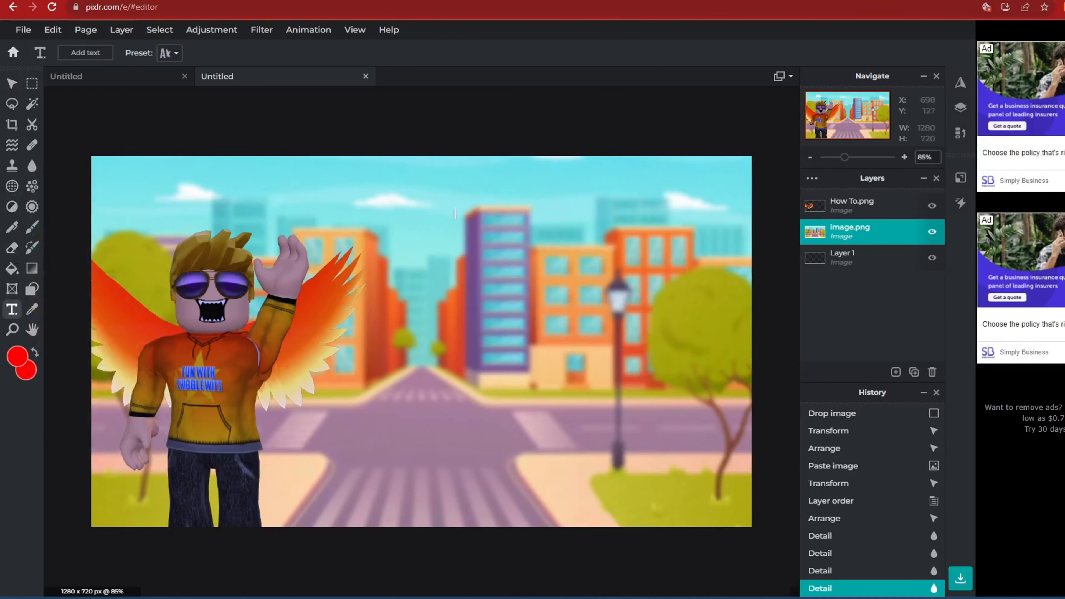
pyautogui.click(431, 220)
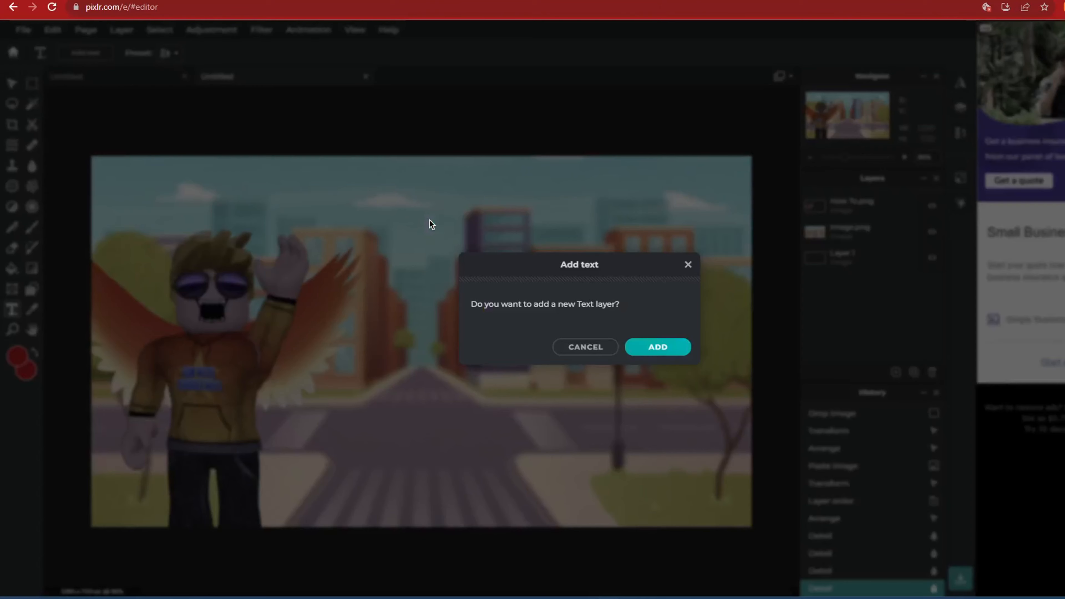
pyautogui.click(659, 348)
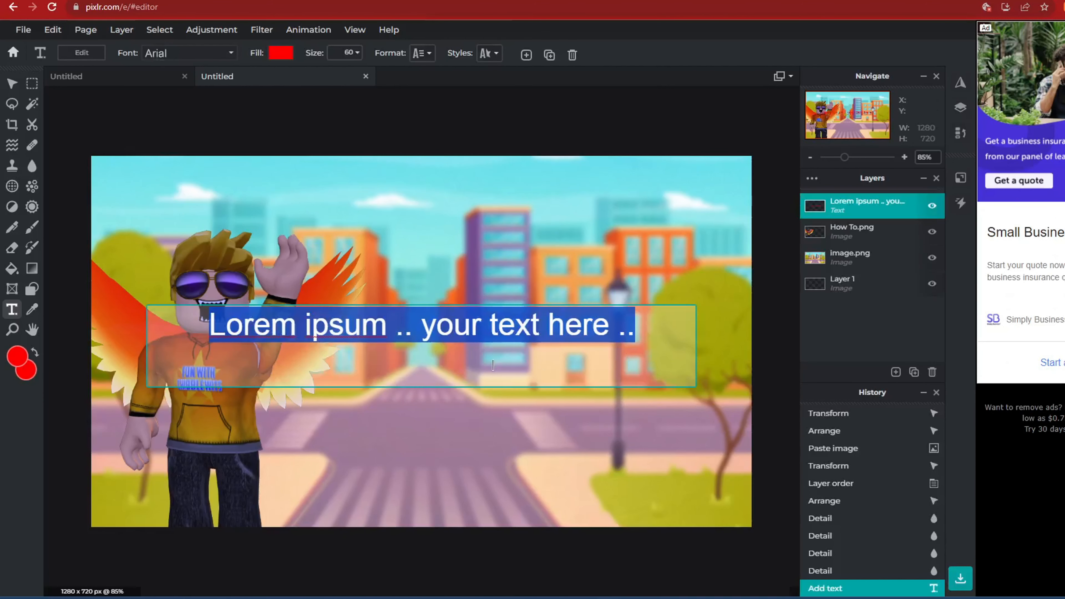
pyautogui.press('BackSpace')
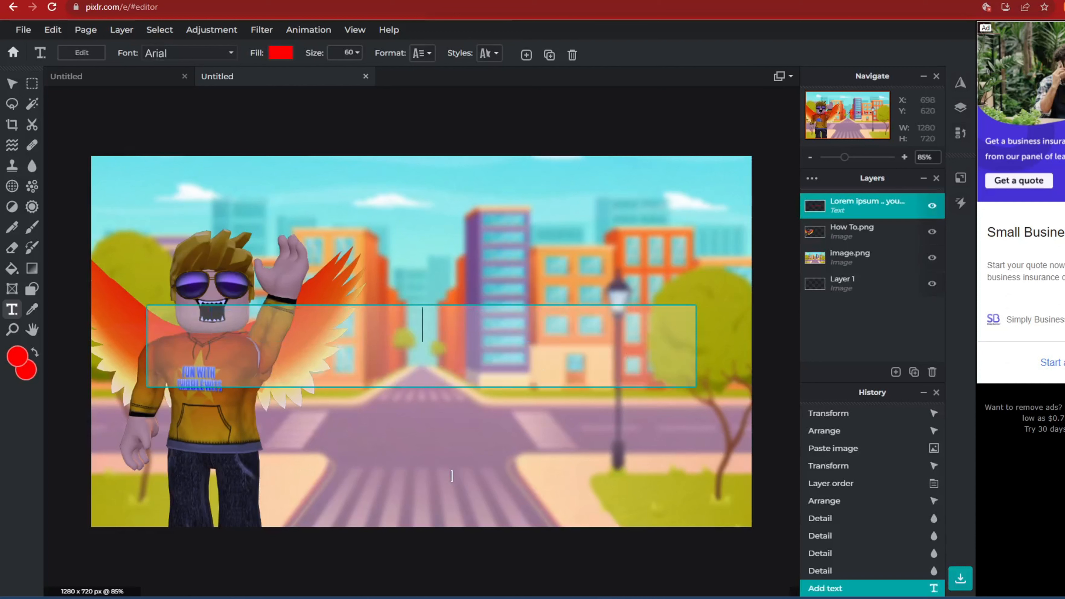
pyautogui.write('HOW')
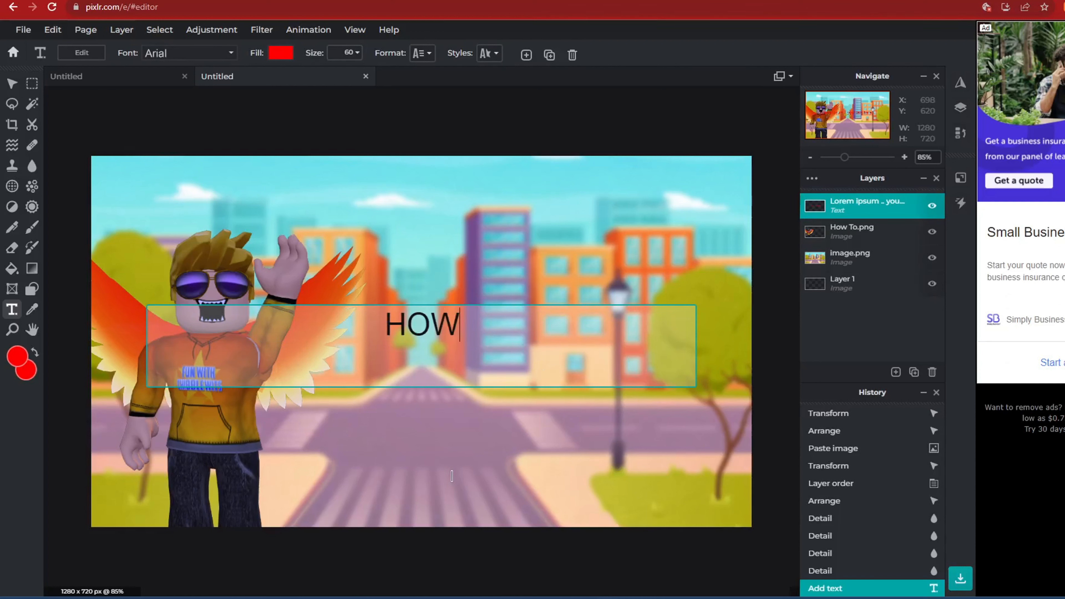
pyautogui.write(' TIO')
pyautogui.press('BackSpace')
pyautogui.press('BackSpace')
pyautogui.write('O')
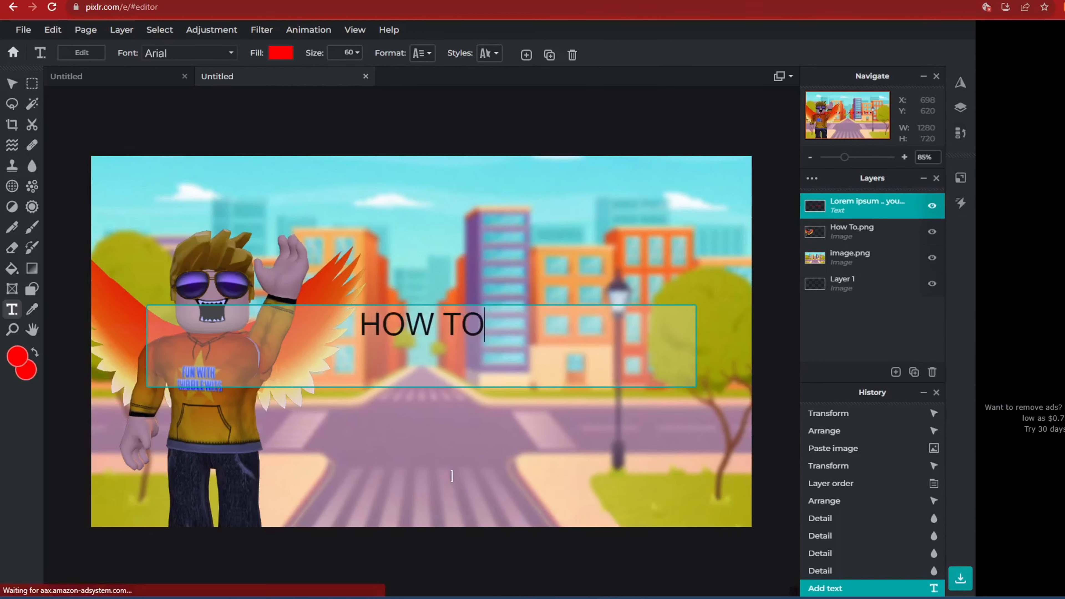
pyautogui.click(433, 279)
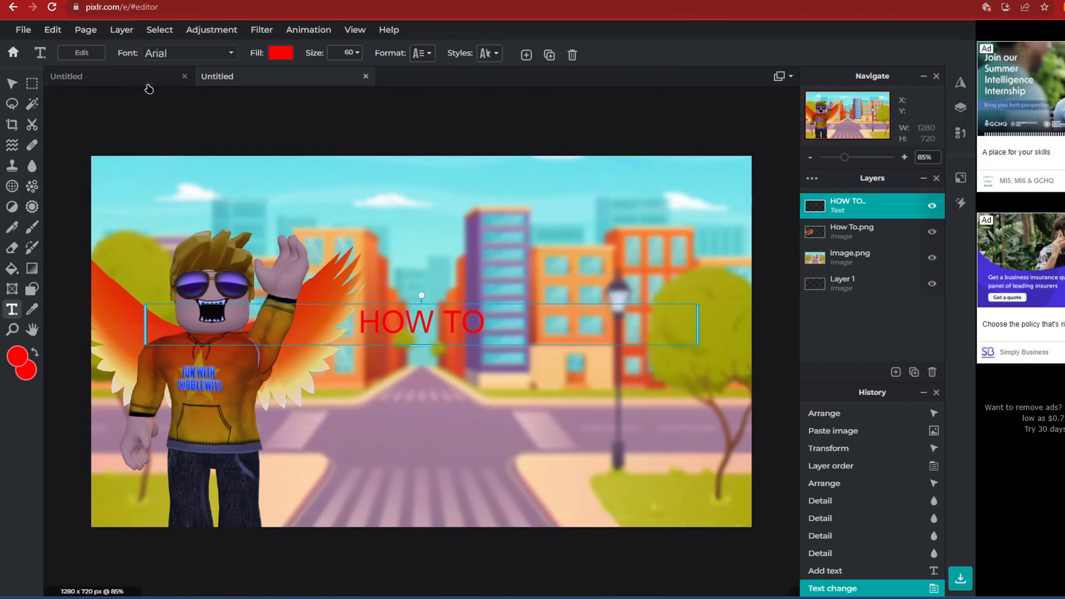
# - Move the HOW TO text up beside the character's raised hand, to about X 318, Y 109
pyautogui.click(13, 52)
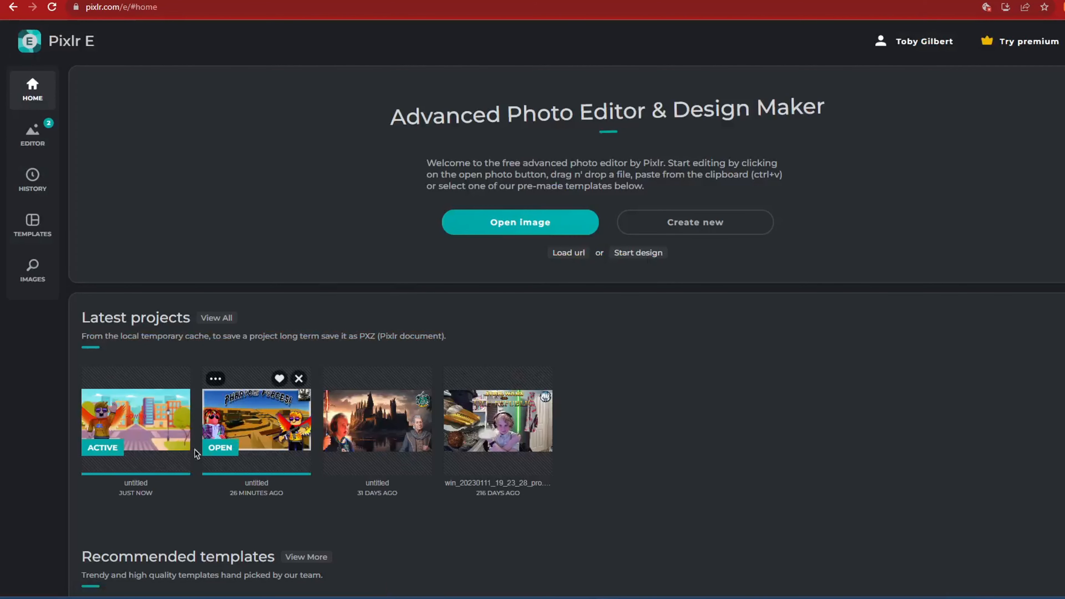
pyautogui.click(155, 439)
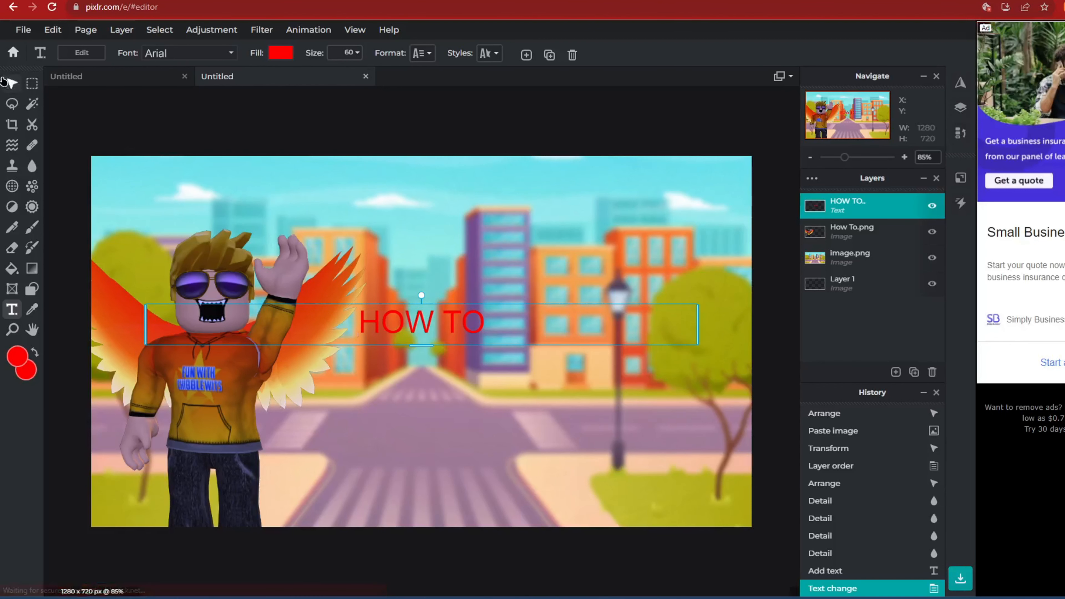
pyautogui.click(11, 82)
pyautogui.moveTo(352, 309); pyautogui.dragTo(461, 217)
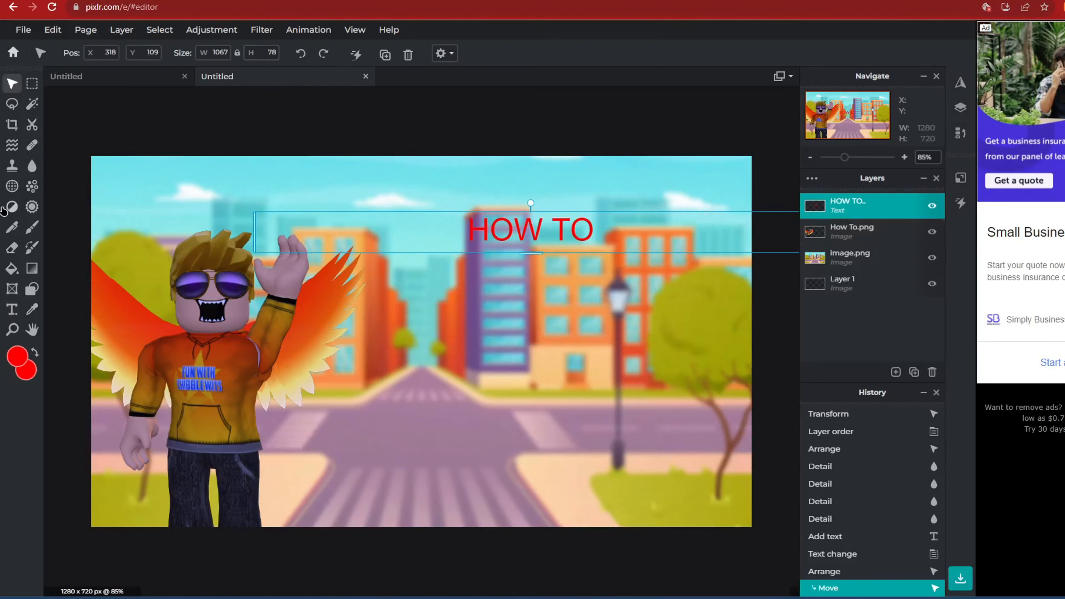
# - Set the HOW TO text in the Adeft font at size 245
pyautogui.click(12, 310)
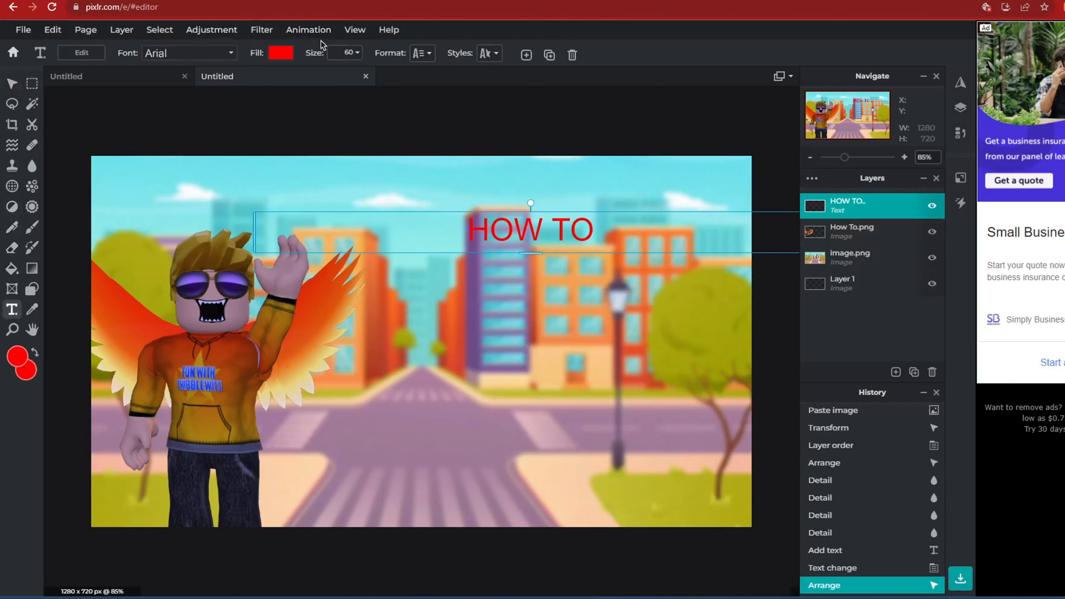
pyautogui.click(205, 53)
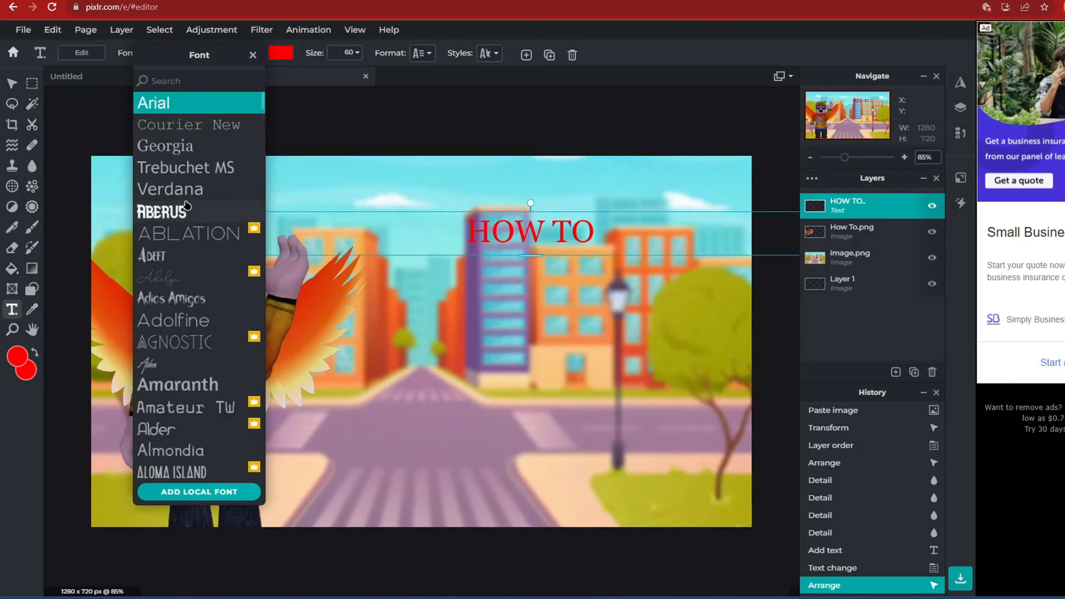
pyautogui.click(216, 251)
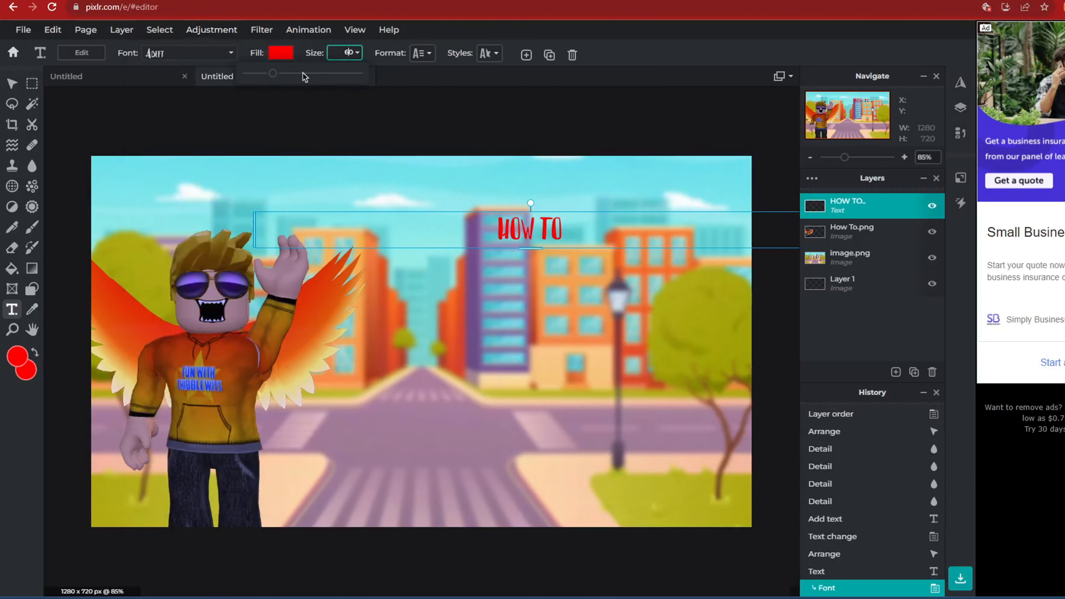
pyautogui.click(295, 75)
pyautogui.moveTo(309, 75)
pyautogui.mouseDown()
pyautogui.moveTo(323, 72)
pyautogui.moveTo(291, 74)
pyautogui.moveTo(302, 74)
pyautogui.mouseUp()
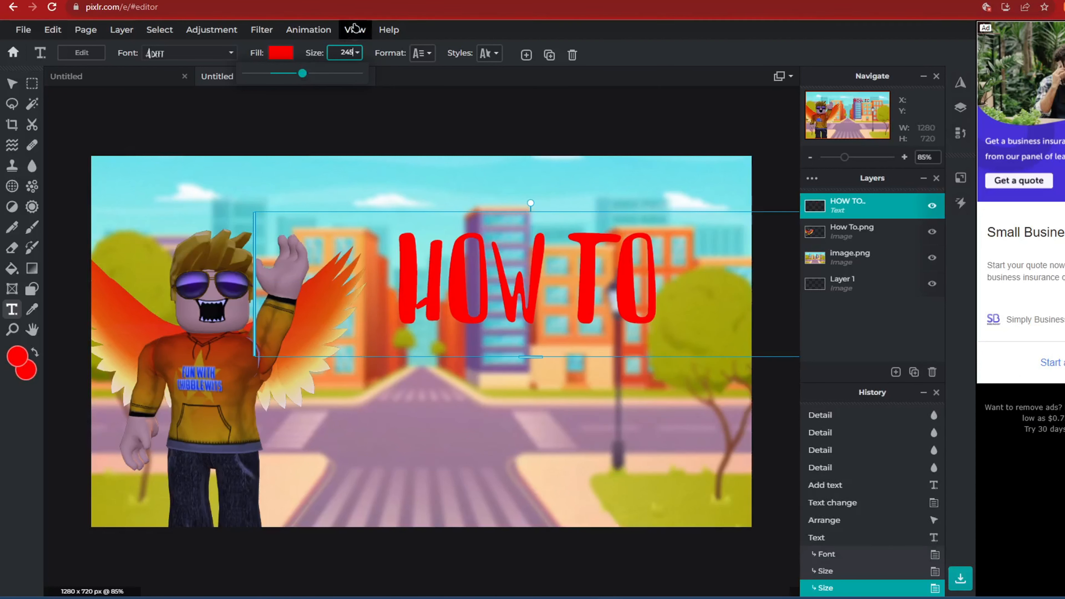
# - Fill the HOW TO text with black and move it up into the sky area of the canvas
pyautogui.click(271, 54)
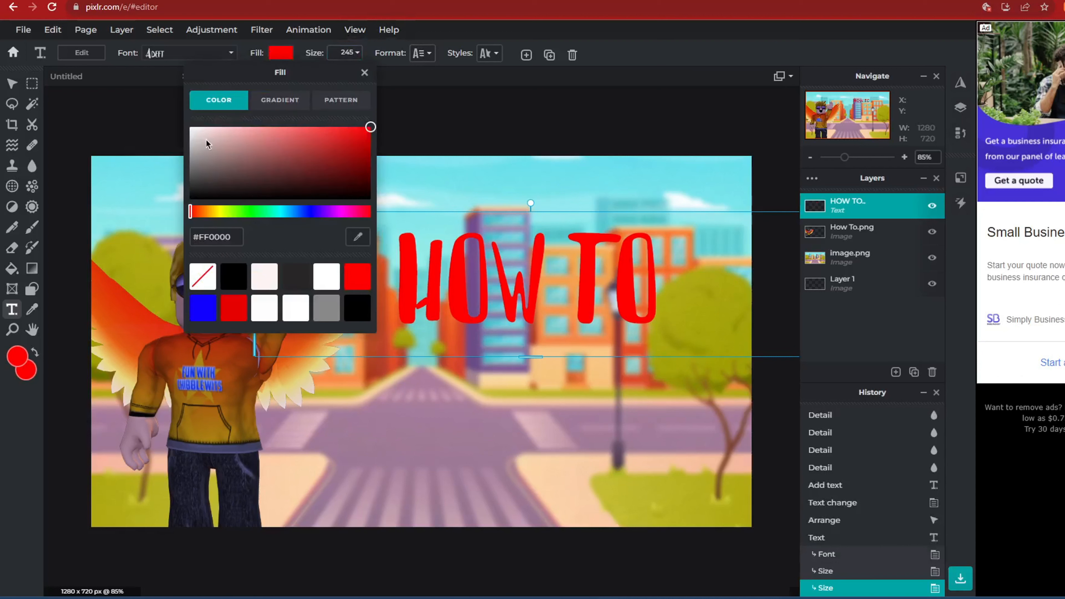
pyautogui.click(191, 126)
pyautogui.click(189, 199)
pyautogui.click(174, 227)
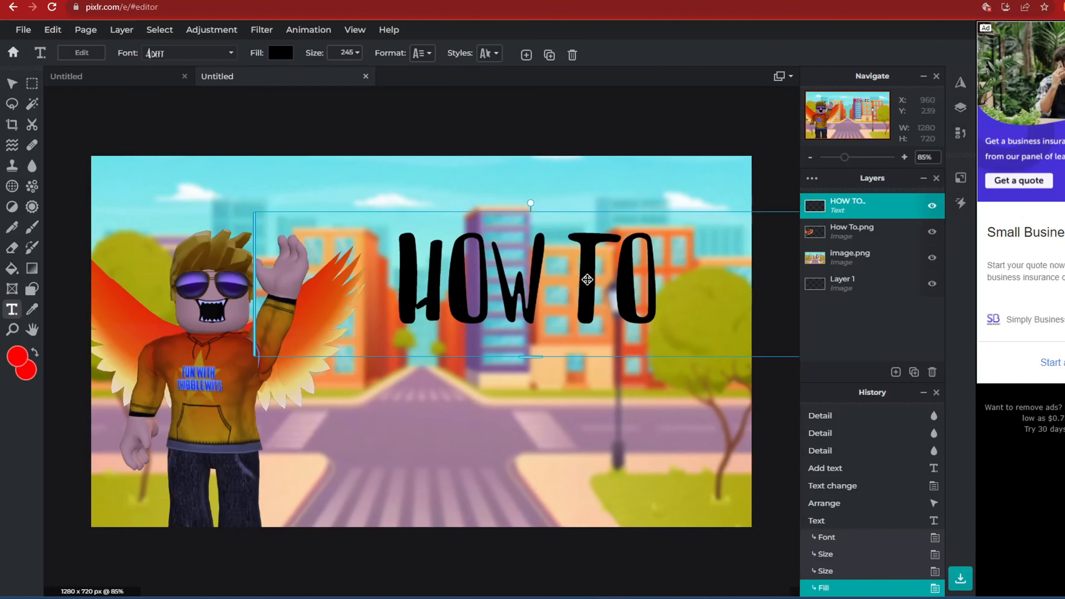
pyautogui.moveTo(587, 279); pyautogui.dragTo(598, 238)
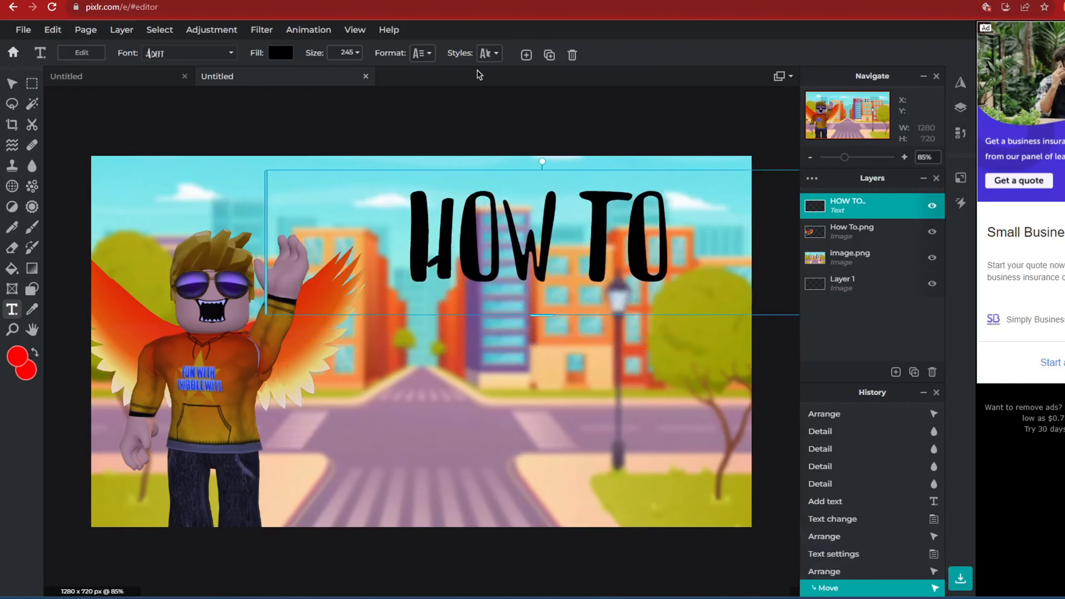
# - Try the arc Curve and the Warp text styles on the HOW TO text
pyautogui.click(489, 53)
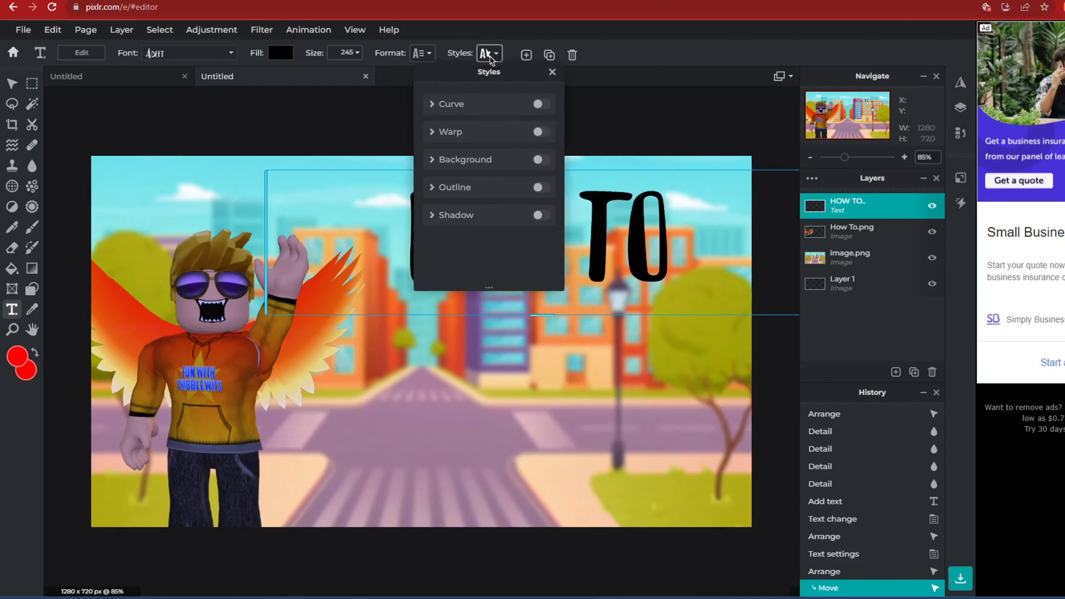
pyautogui.click(449, 113)
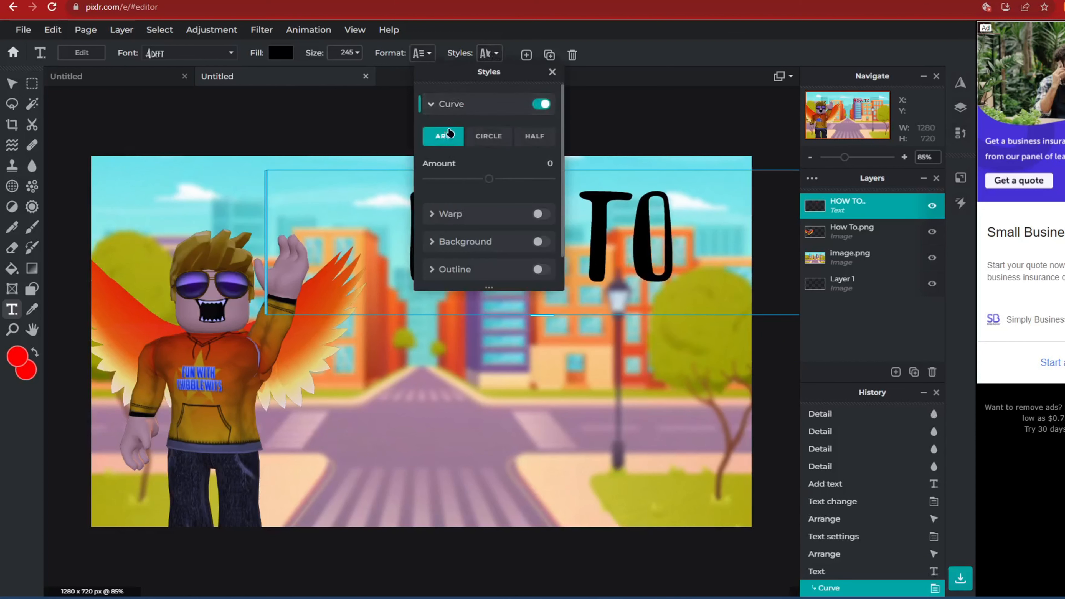
pyautogui.moveTo(489, 179)
pyautogui.mouseDown()
pyautogui.moveTo(514, 178)
pyautogui.moveTo(476, 178)
pyautogui.moveTo(489, 182)
pyautogui.mouseUp()
pyautogui.click(429, 105)
pyautogui.click(451, 131)
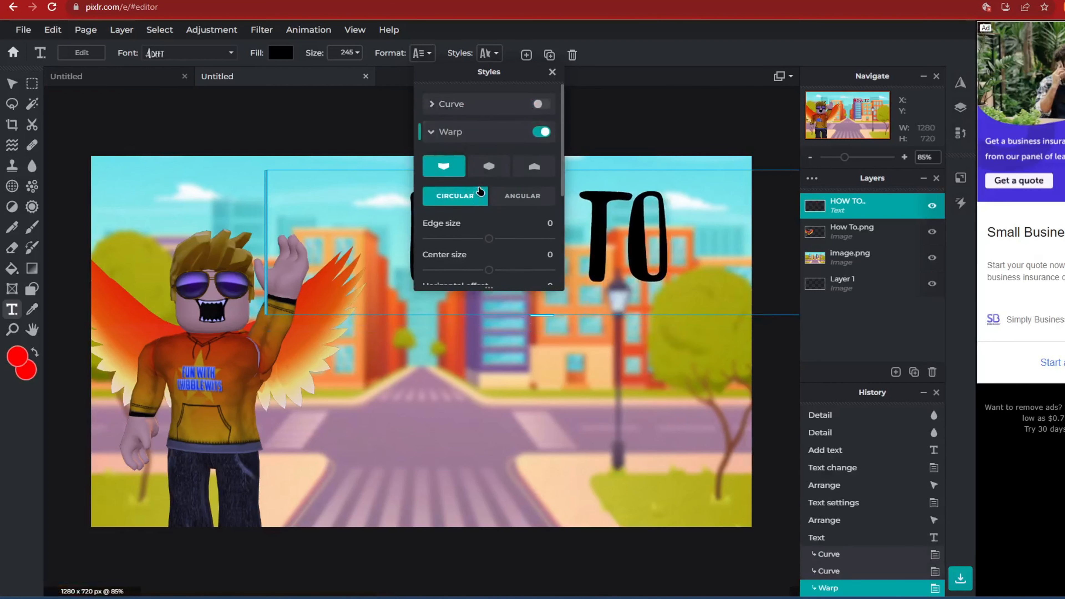
pyautogui.click(489, 166)
pyautogui.moveTo(487, 239)
pyautogui.mouseDown()
pyautogui.moveTo(551, 239)
pyautogui.moveTo(433, 248)
pyautogui.moveTo(491, 248)
pyautogui.mouseUp()
pyautogui.click(553, 72)
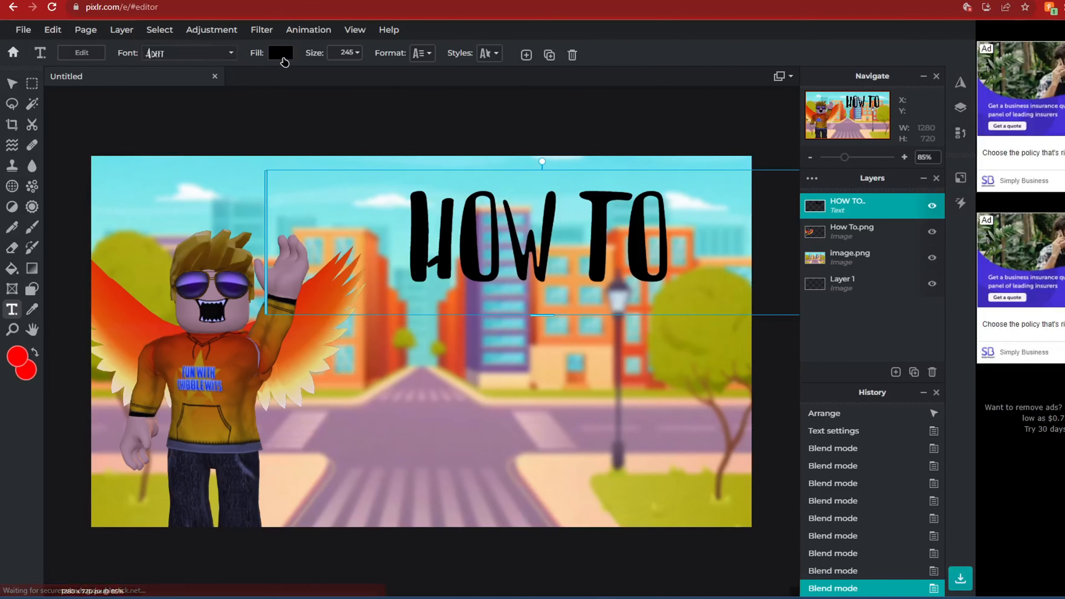
# - Try vertical stripe and lattice pattern fills on the HOW TO text
pyautogui.click(591, 159)
pyautogui.click(579, 187)
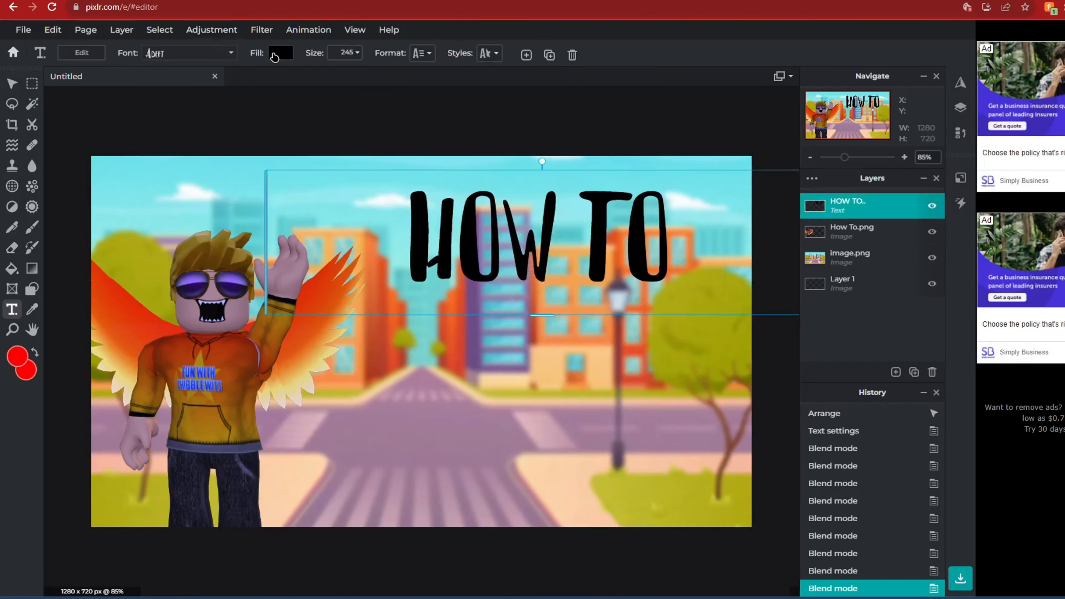
pyautogui.click(274, 55)
pyautogui.click(341, 100)
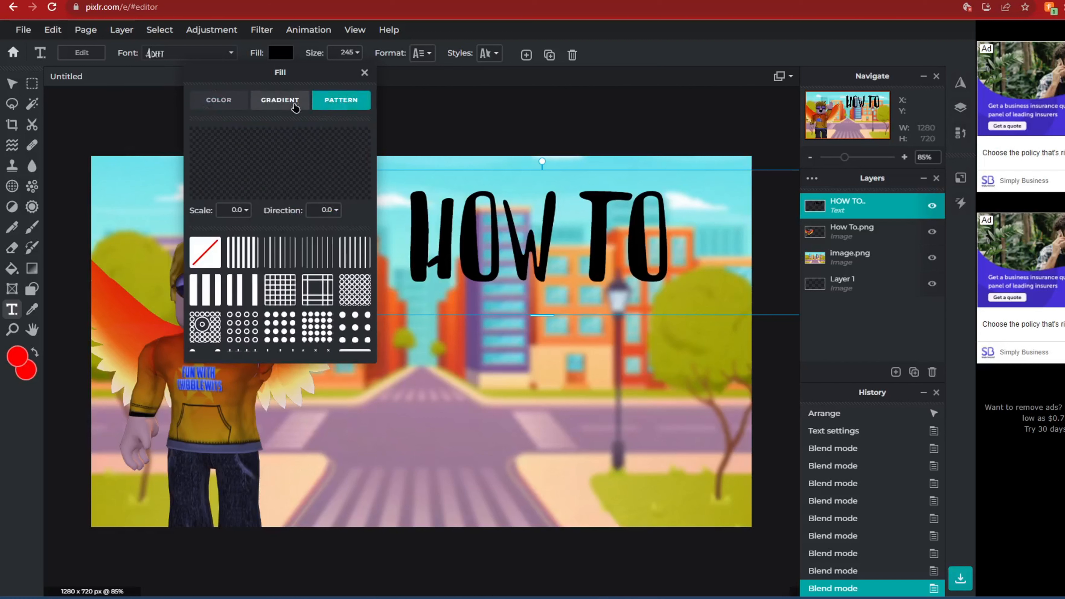
pyautogui.click(242, 253)
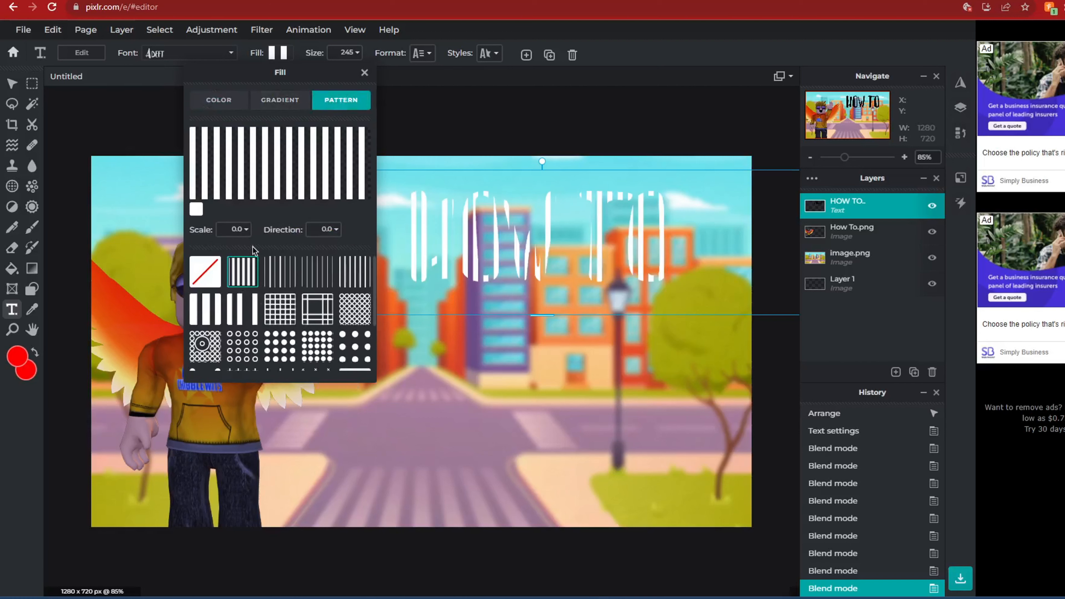
pyautogui.click(295, 267)
pyautogui.click(357, 275)
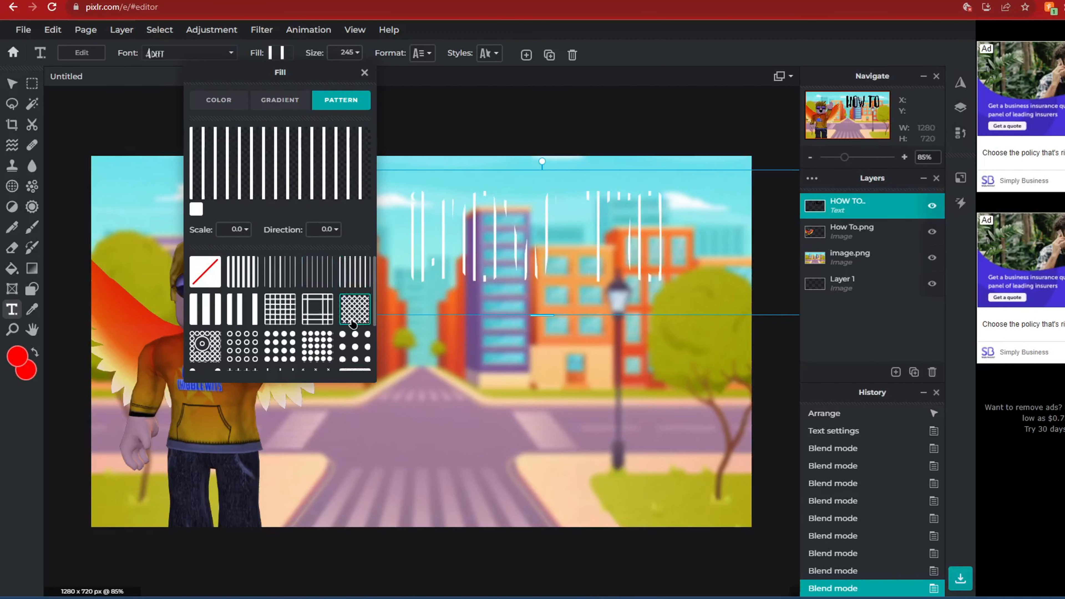
pyautogui.click(354, 323)
# - Try several gradient presets, including the grey-to-navy-to-black one, as the fill of the HOW TO text
pyautogui.click(280, 100)
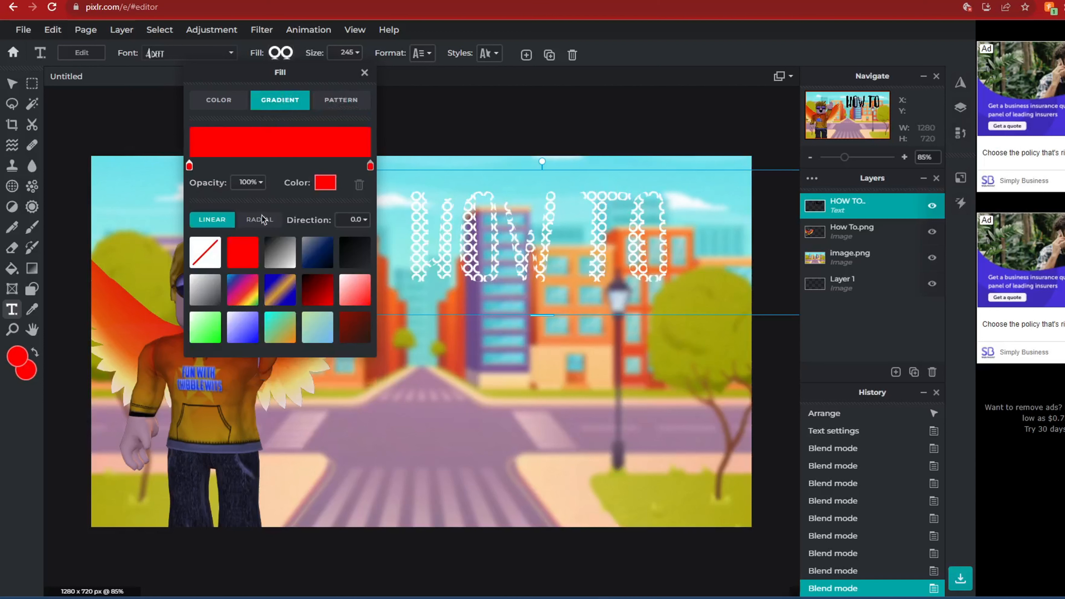
pyautogui.click(329, 252)
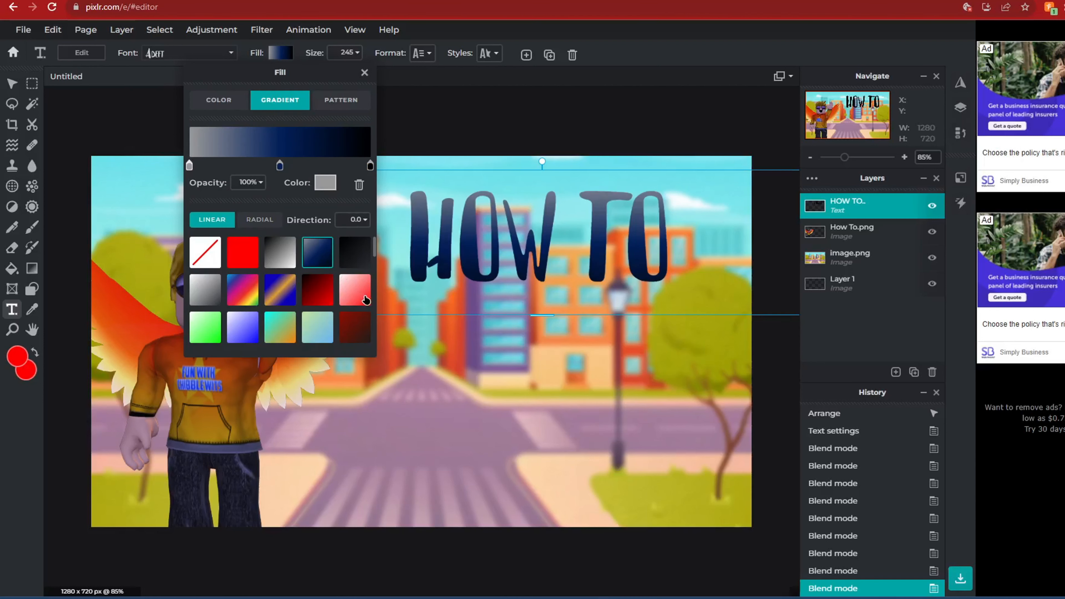
pyautogui.click(280, 296)
pyautogui.click(315, 268)
pyautogui.click(198, 261)
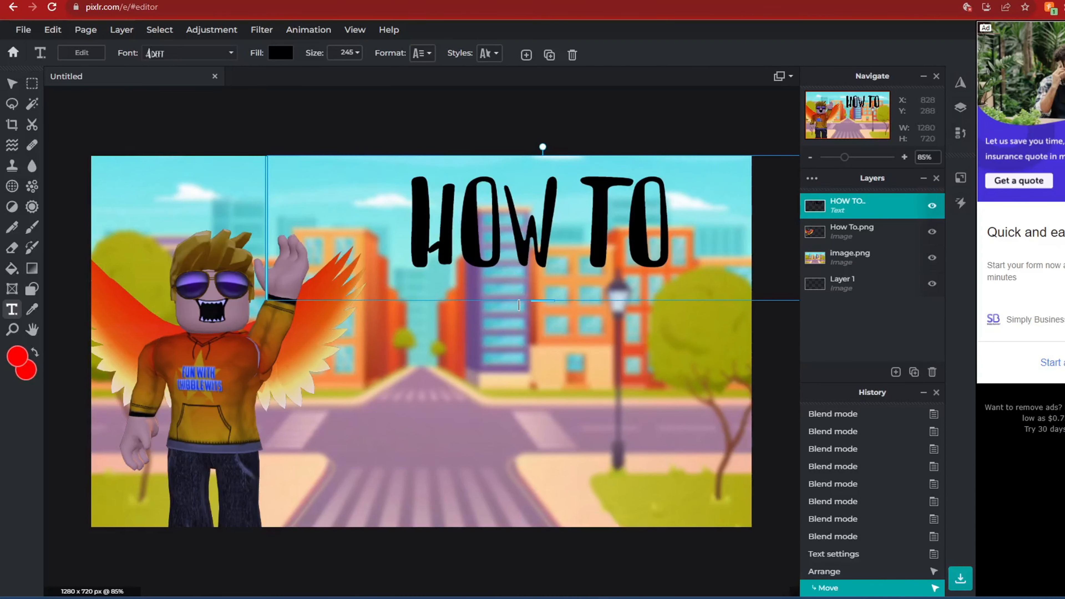
# - Paste a copy of the HOW TO text, place it directly beneath the original, and change its wording to MAKE A
pyautogui.hotkey('ctrl', 'v')
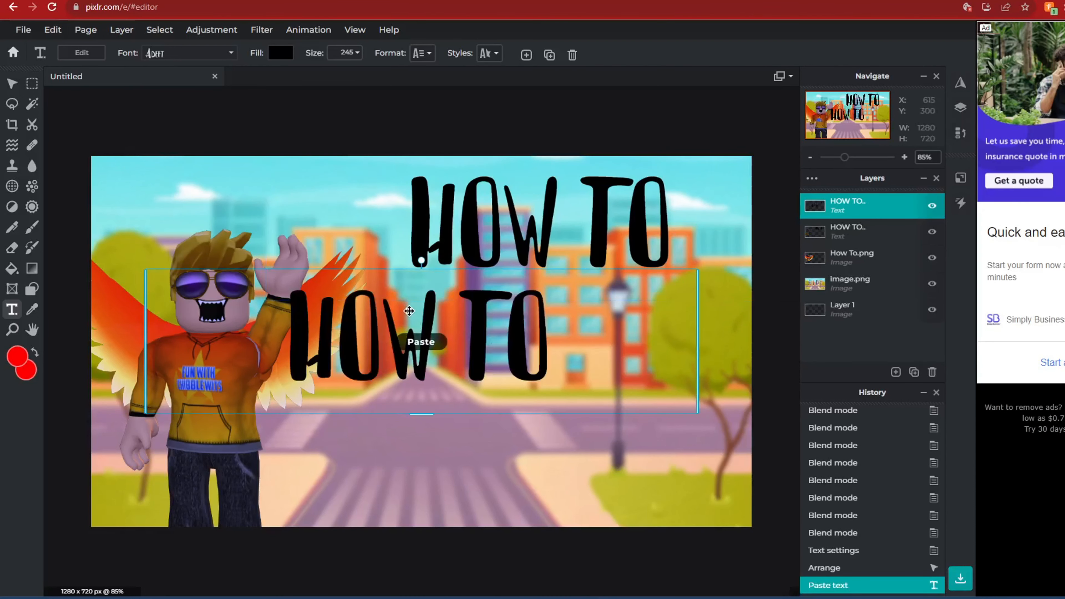
pyautogui.moveTo(522, 308); pyautogui.dragTo(527, 311)
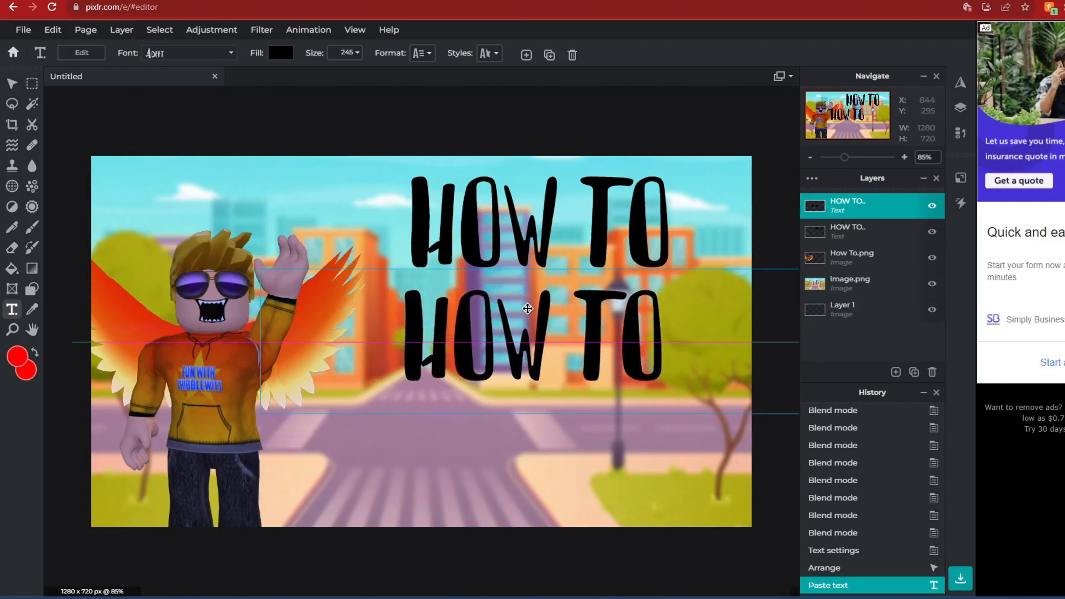
pyautogui.click(100, 52)
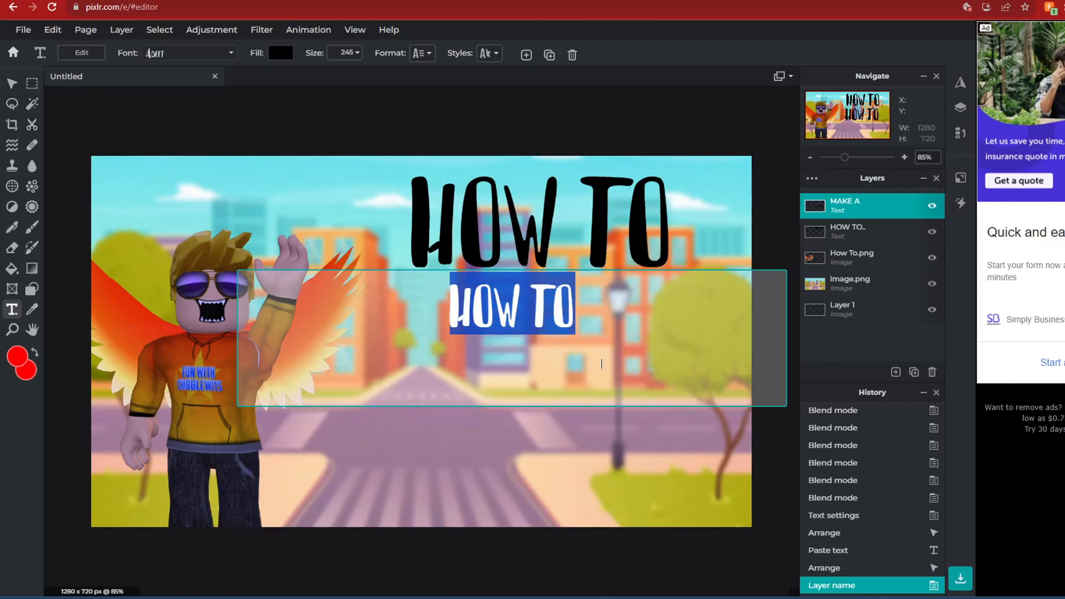
pyautogui.press('BackSpace')
pyautogui.write('MAKE A')
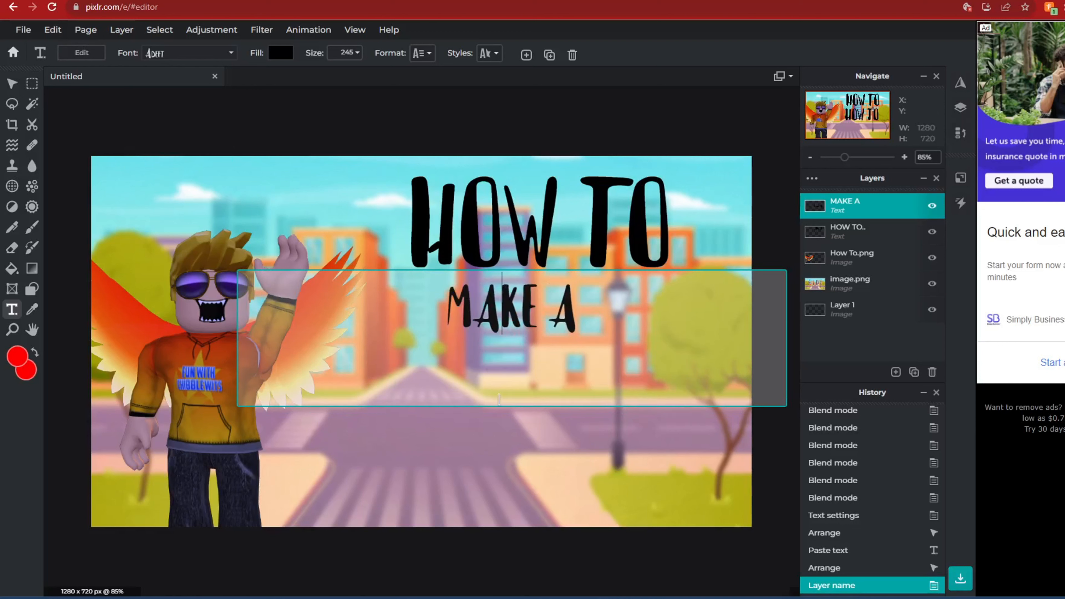
pyautogui.click(515, 444)
pyautogui.moveTo(522, 323); pyautogui.dragTo(523, 323)
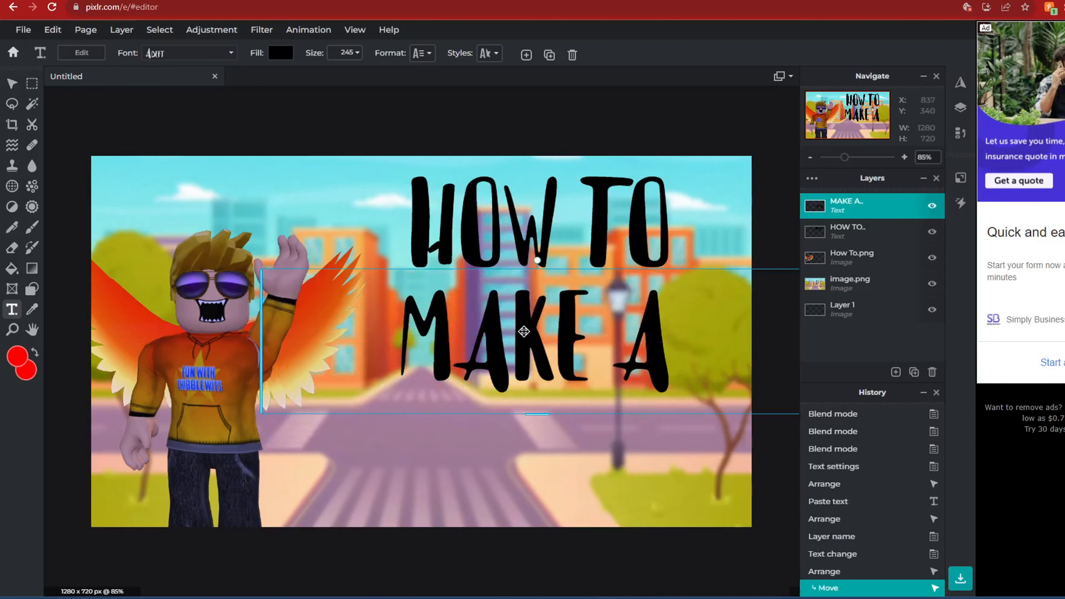
# - Try a dark grey #312F2F fill on the MAKE A text
pyautogui.click(280, 53)
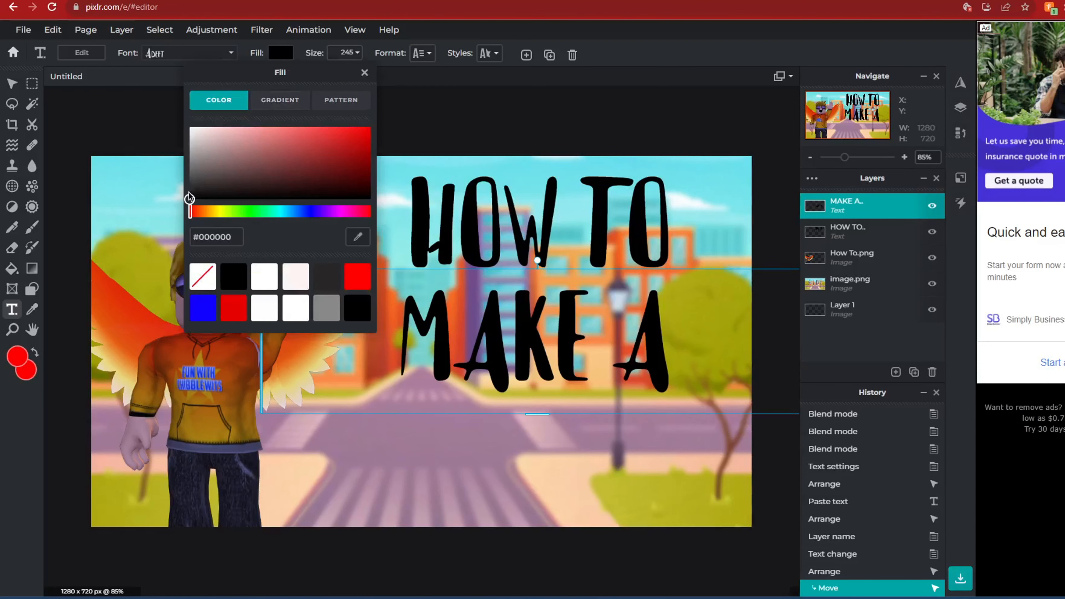
pyautogui.click(196, 187)
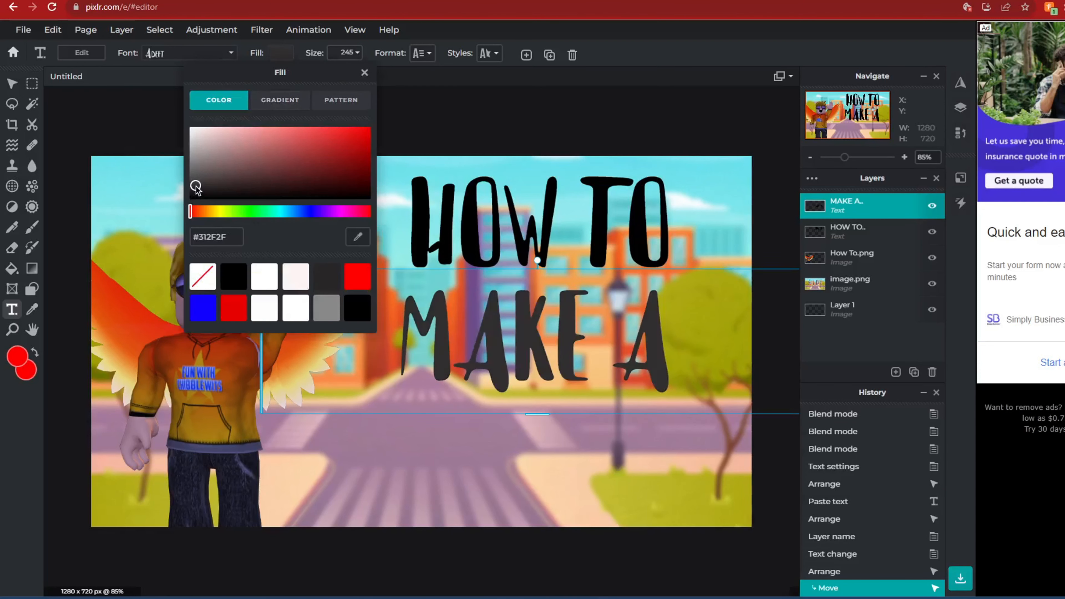
pyautogui.moveTo(195, 186); pyautogui.dragTo(187, 225)
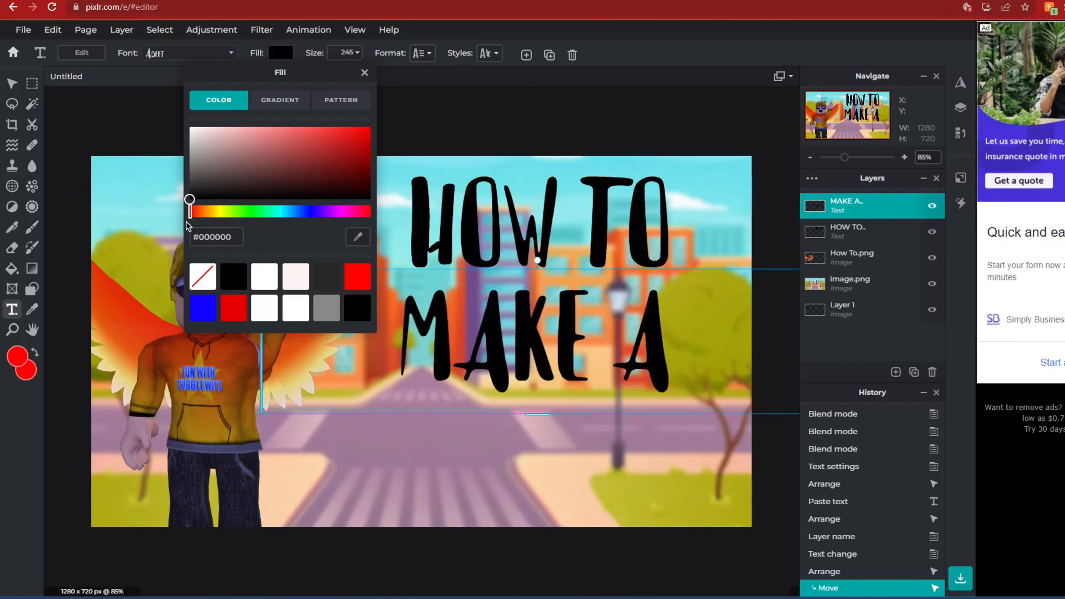
# - Nudge the MAKE A text slightly to the right so it sits centred under HOW TO
pyautogui.click(541, 361)
pyautogui.moveTo(503, 374); pyautogui.dragTo(508, 374)
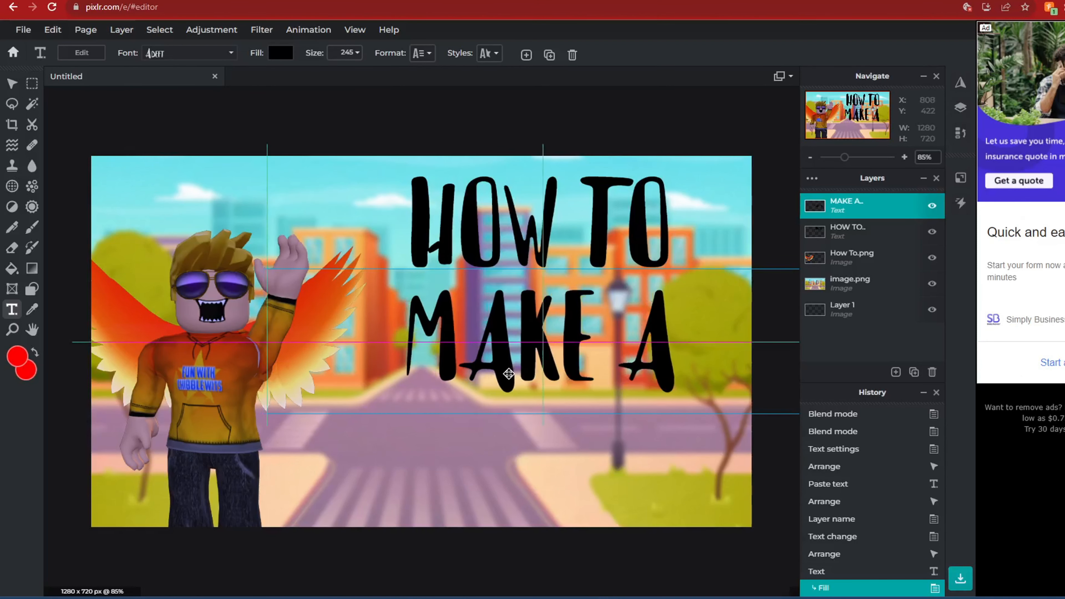
pyautogui.click(557, 120)
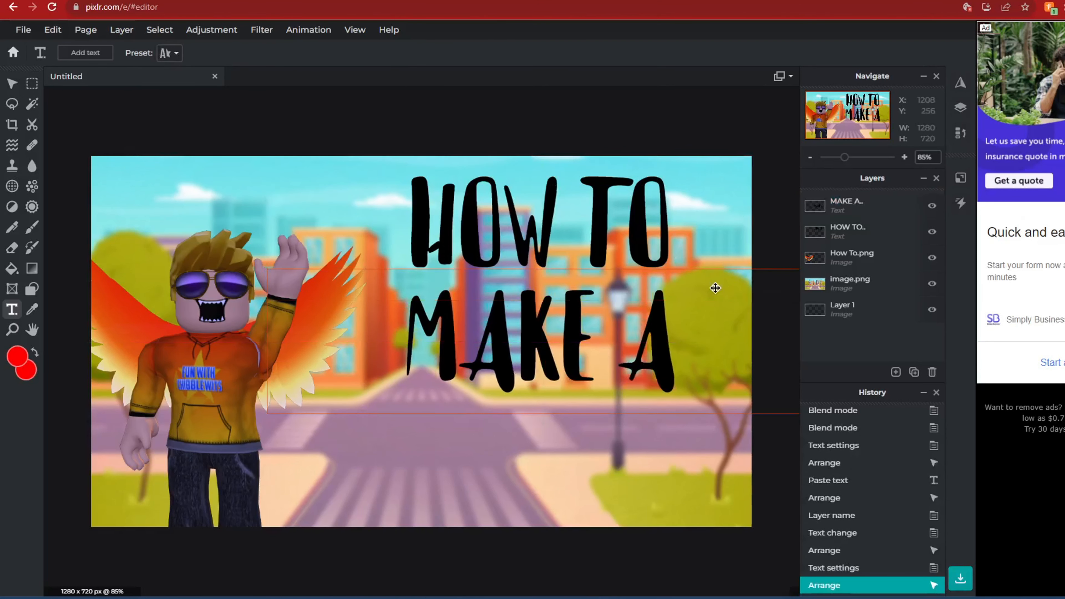
# - Warp the MAKE A text with edge size -4, horizontal offset 18 and vertical offset 59, and move it back up under HOW TO
pyautogui.click(516, 332)
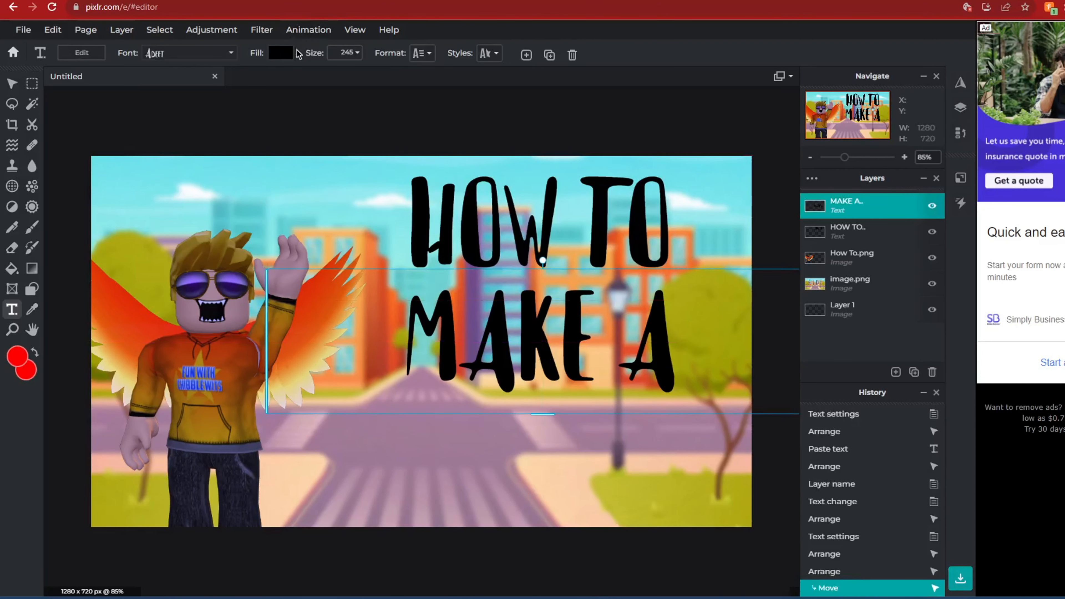
pyautogui.click(350, 56)
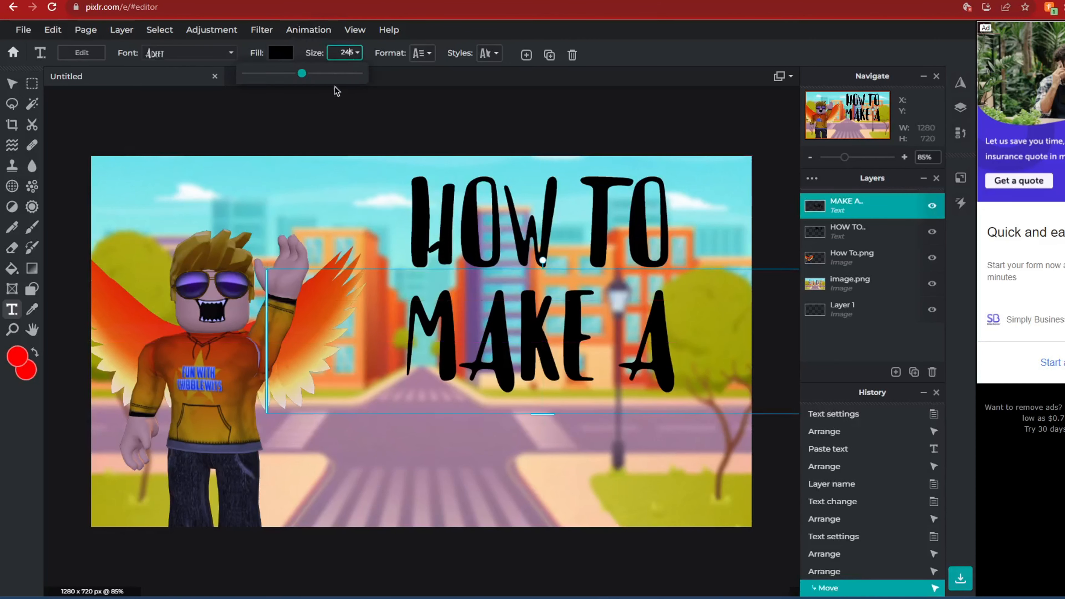
pyautogui.click(422, 53)
pyautogui.click(489, 52)
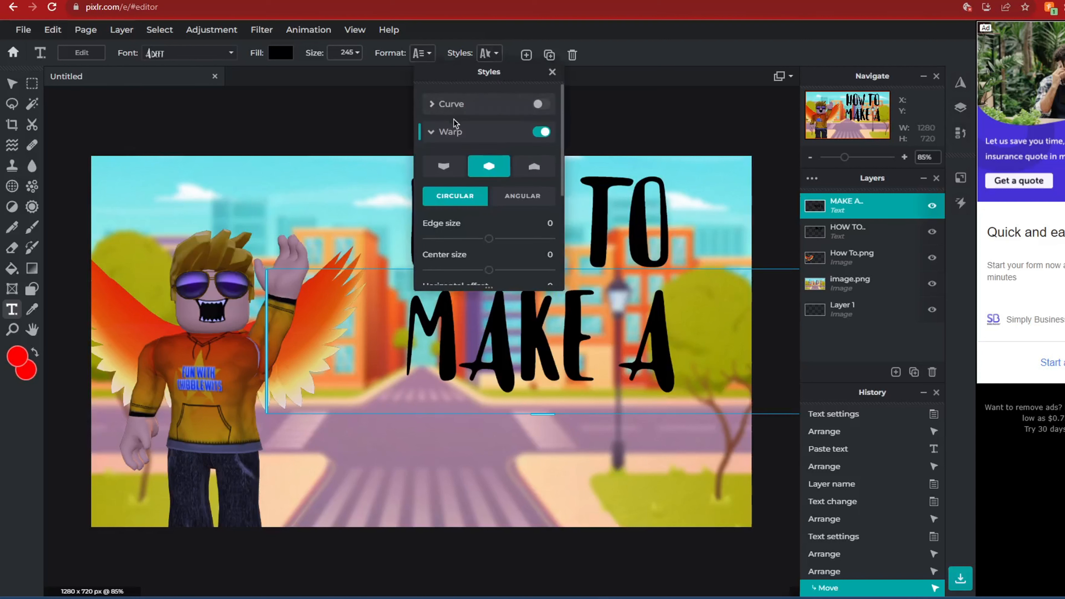
pyautogui.moveTo(489, 246); pyautogui.dragTo(527, 276)
pyautogui.scroll(-2, 495, 257)
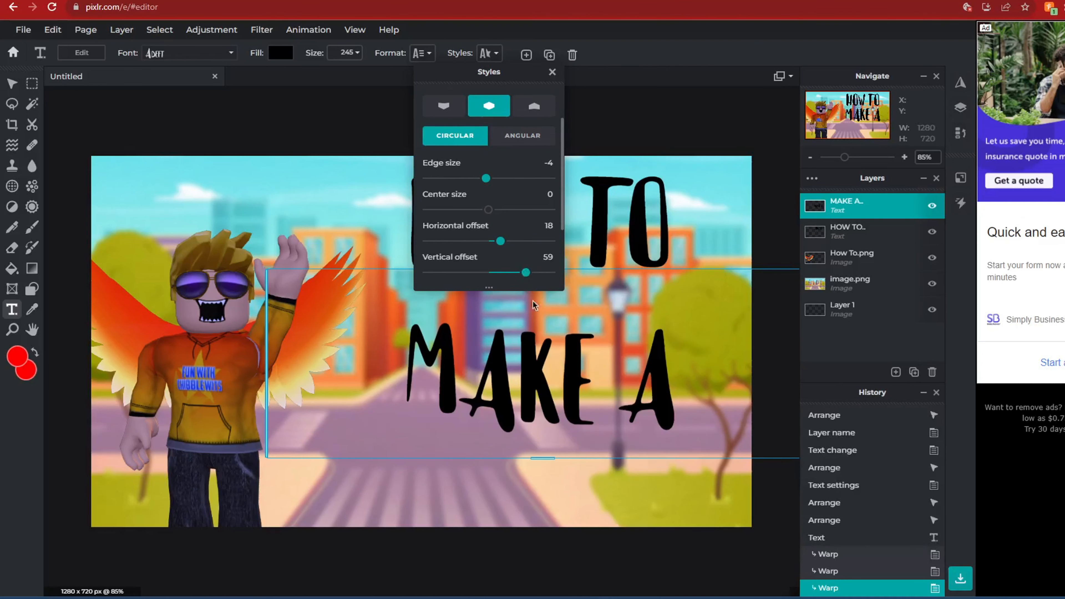
pyautogui.moveTo(581, 356); pyautogui.dragTo(581, 314)
pyautogui.click(618, 107)
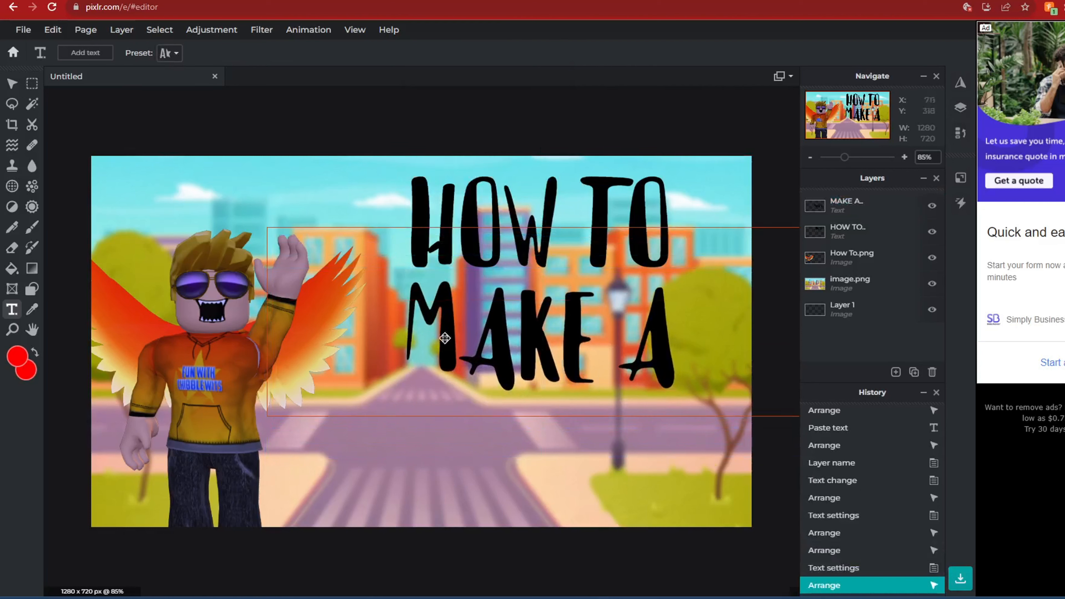
# - Paste another copy of the HOW TO text, place it below MAKE A, and change its wording to Thumnail
pyautogui.hotkey('ctrl', 'v')
pyautogui.moveTo(488, 357); pyautogui.dragTo(558, 487)
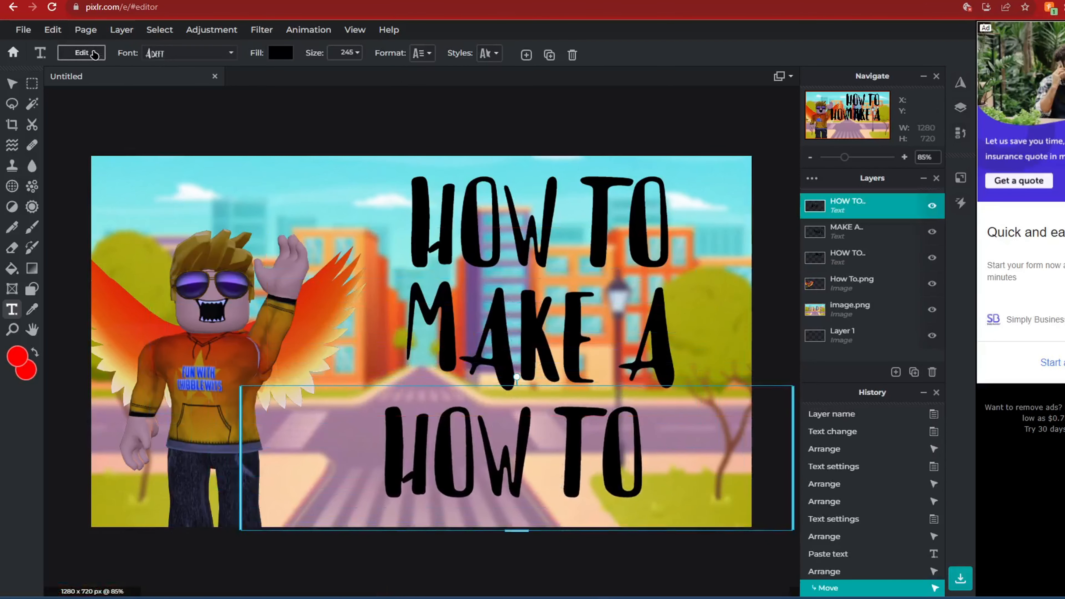
pyautogui.click(82, 53)
pyautogui.press('BackSpace')
pyautogui.write('Thu')
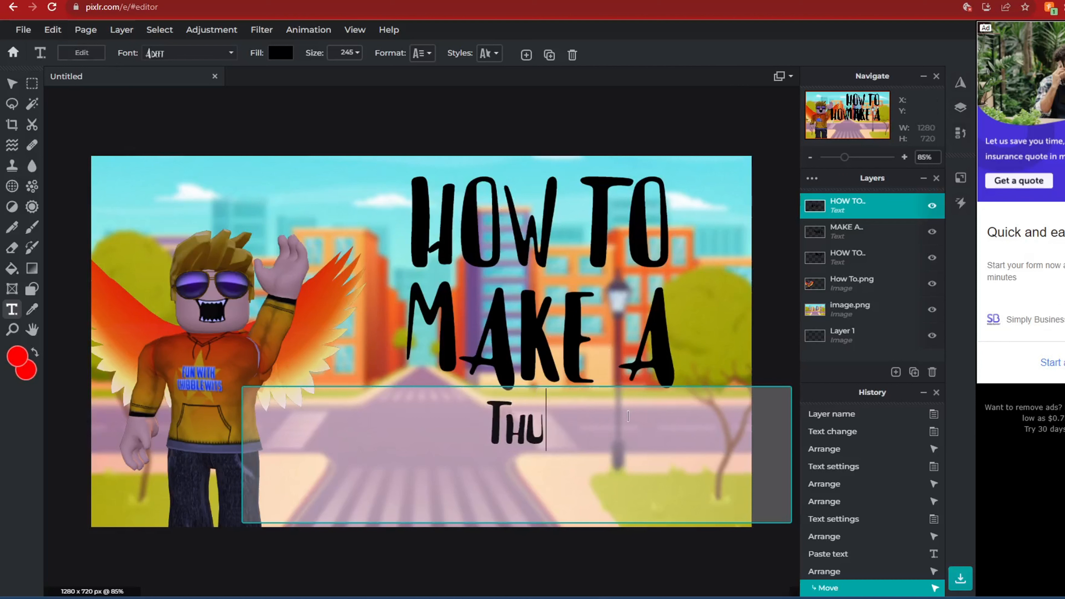
pyautogui.write('m')
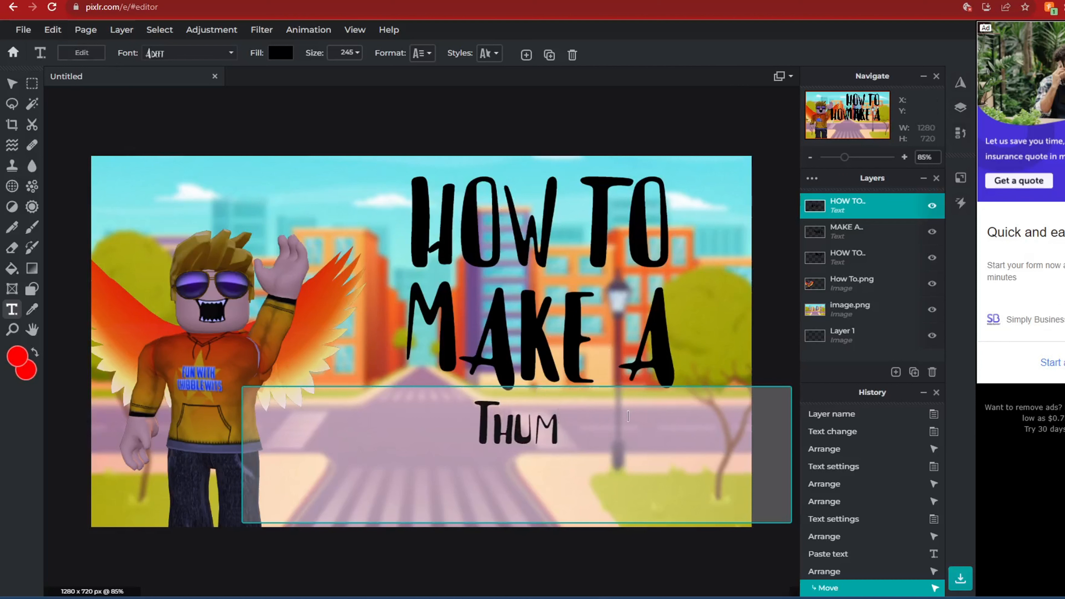
pyautogui.write('nail')
pyautogui.click(696, 566)
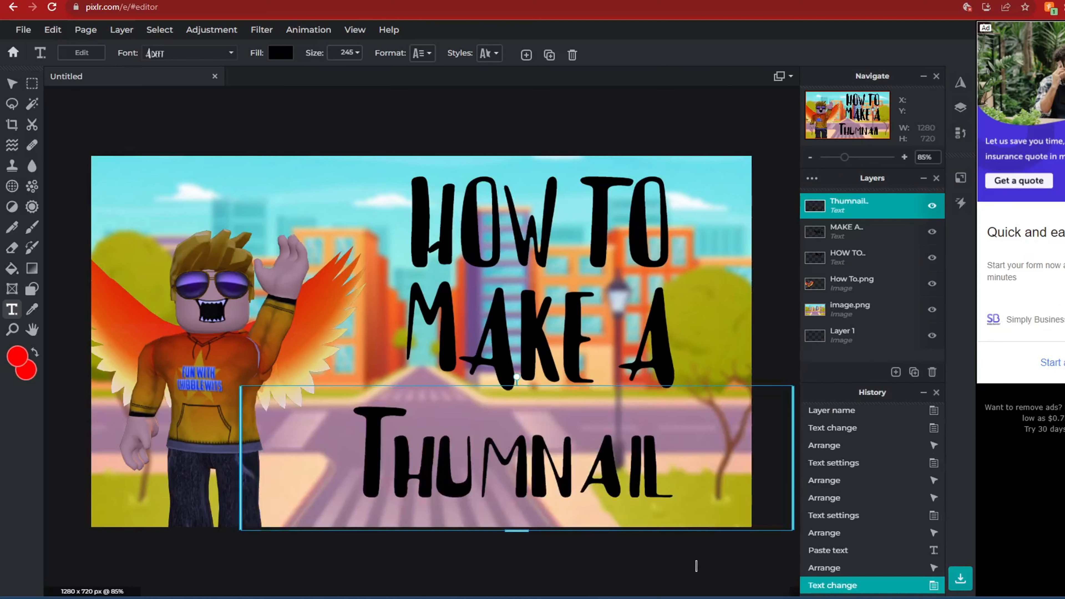
# - Enlarge the Thumnail text to size 335 and position it beside the avatar, below MAKE A
pyautogui.moveTo(624, 470); pyautogui.dragTo(616, 473)
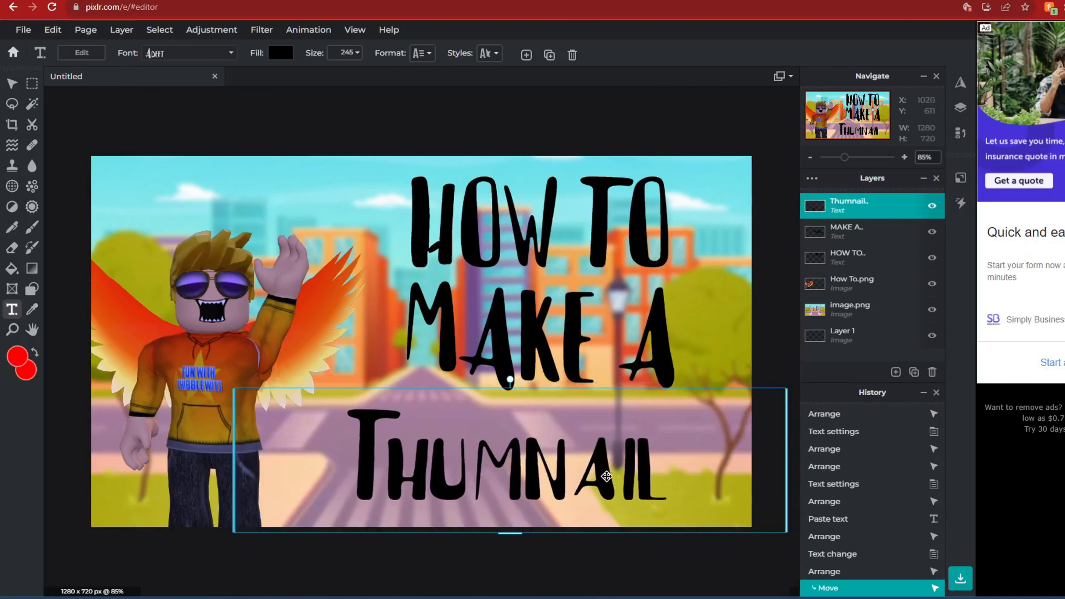
pyautogui.click(357, 52)
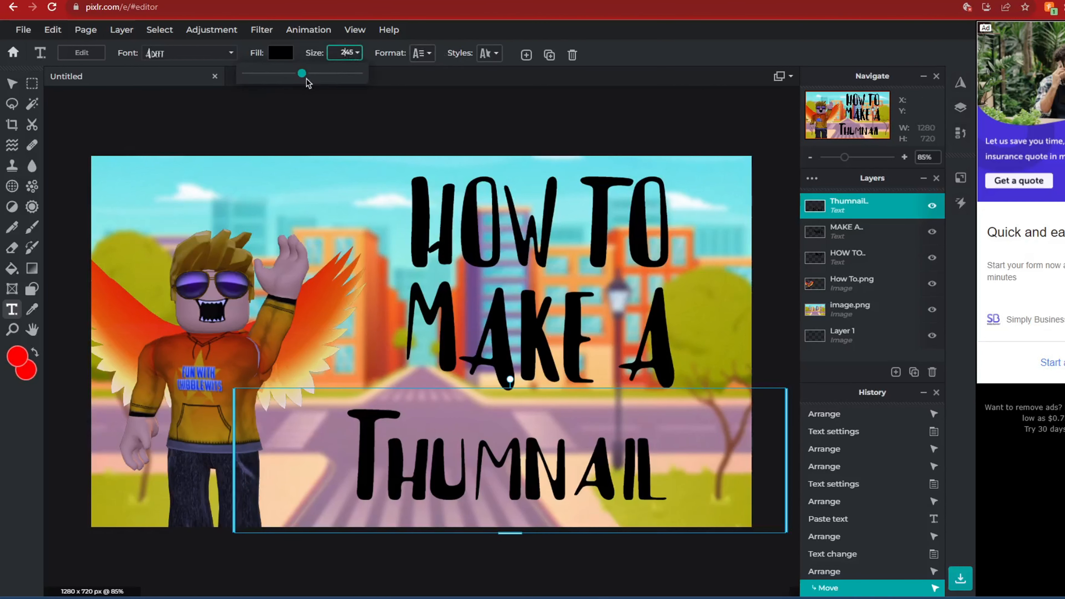
pyautogui.moveTo(305, 74); pyautogui.dragTo(311, 76)
pyautogui.moveTo(490, 430); pyautogui.dragTo(489, 390)
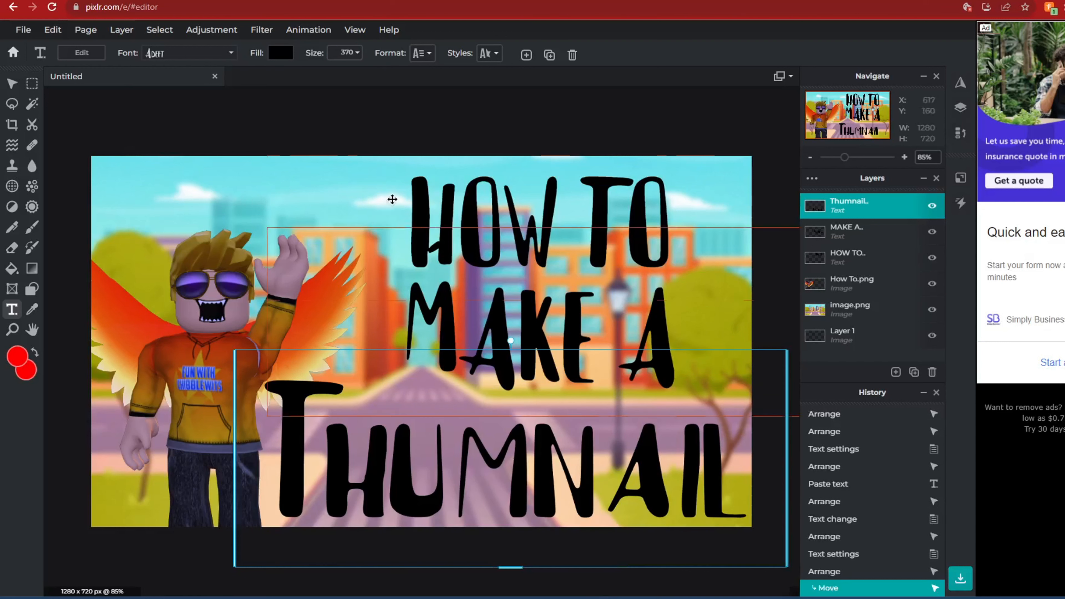
pyautogui.click(353, 53)
pyautogui.moveTo(311, 75); pyautogui.dragTo(309, 75)
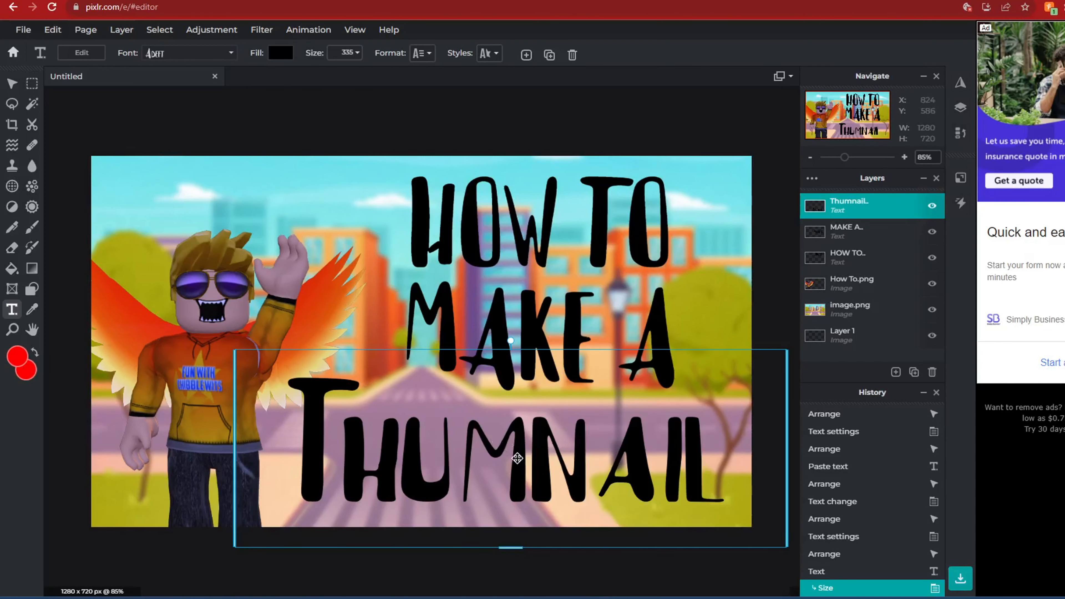
pyautogui.moveTo(517, 459); pyautogui.dragTo(531, 458)
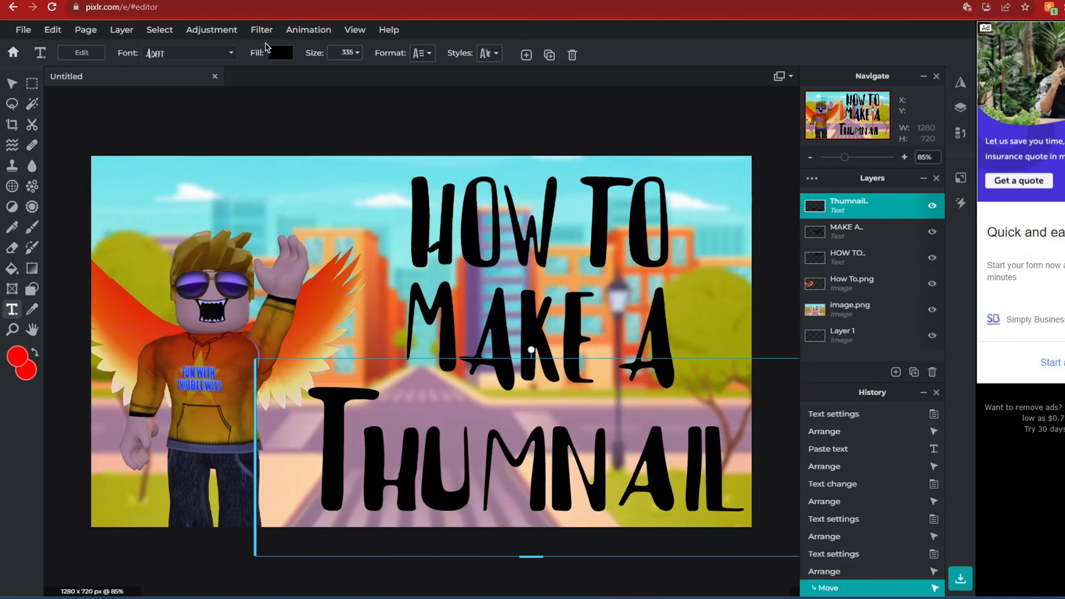
# - Try several gradient presets on the Thumnail text, including grey-to-navy-to-black, white-to-green and dark red-to-black
pyautogui.click(280, 53)
pyautogui.click(283, 101)
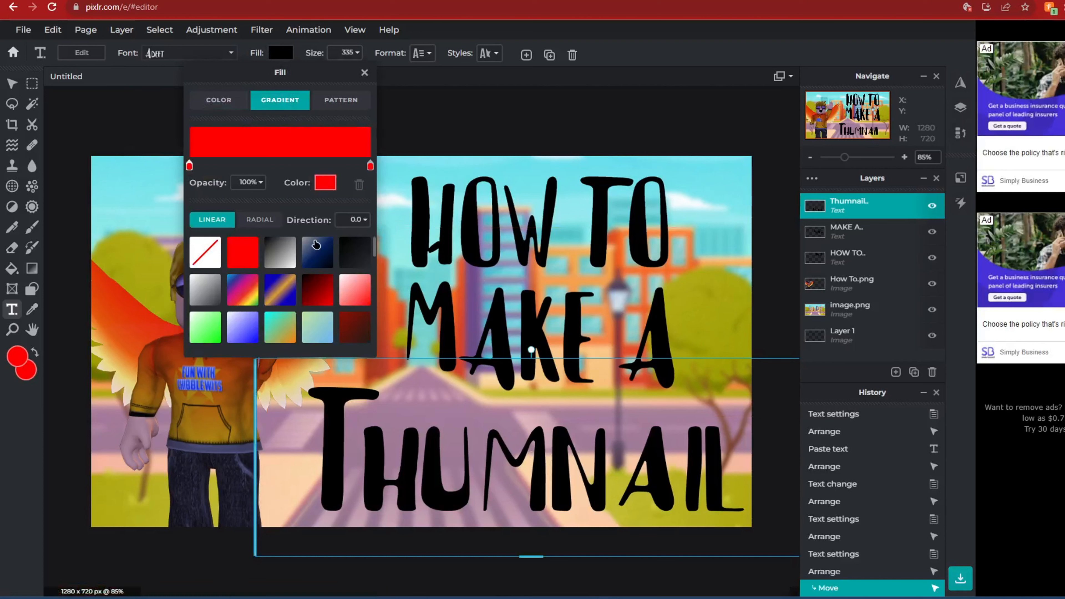
pyautogui.click(316, 246)
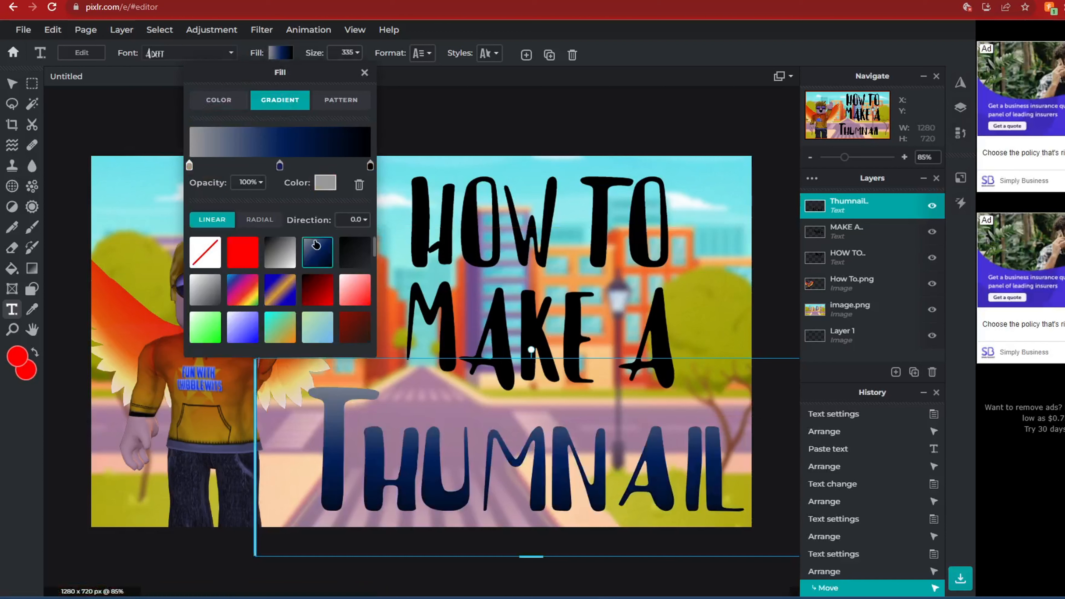
pyautogui.click(272, 323)
pyautogui.click(242, 328)
pyautogui.click(206, 317)
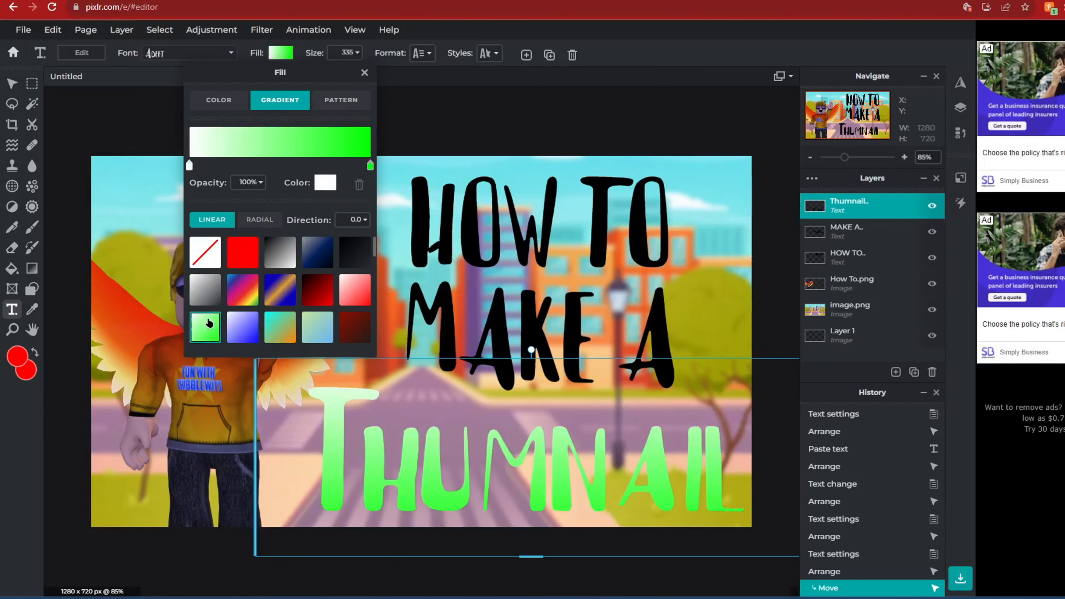
pyautogui.click(248, 332)
pyautogui.click(282, 336)
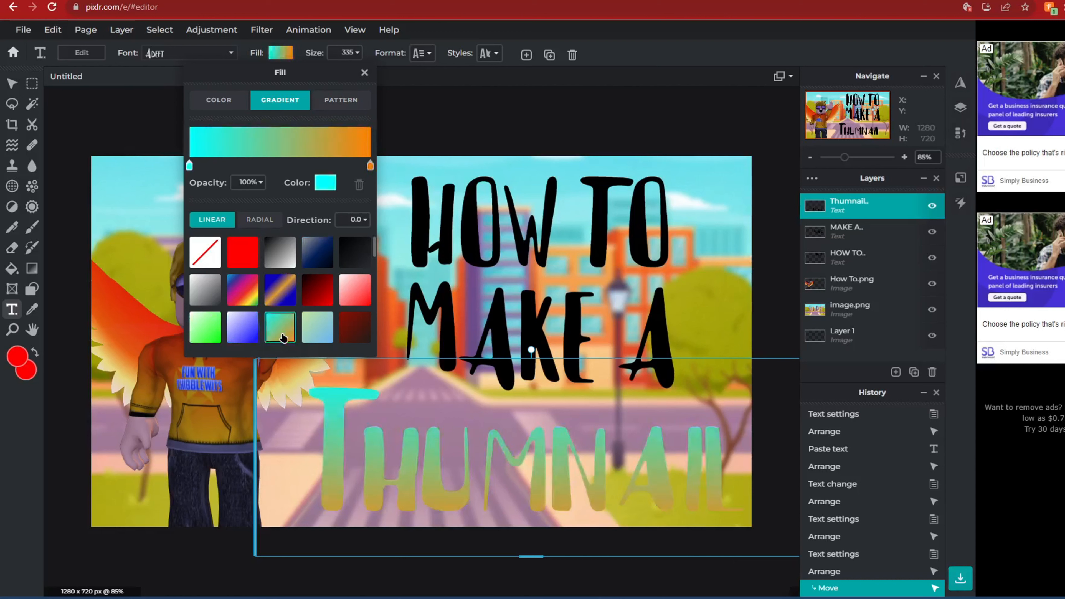
pyautogui.click(323, 324)
pyautogui.click(346, 330)
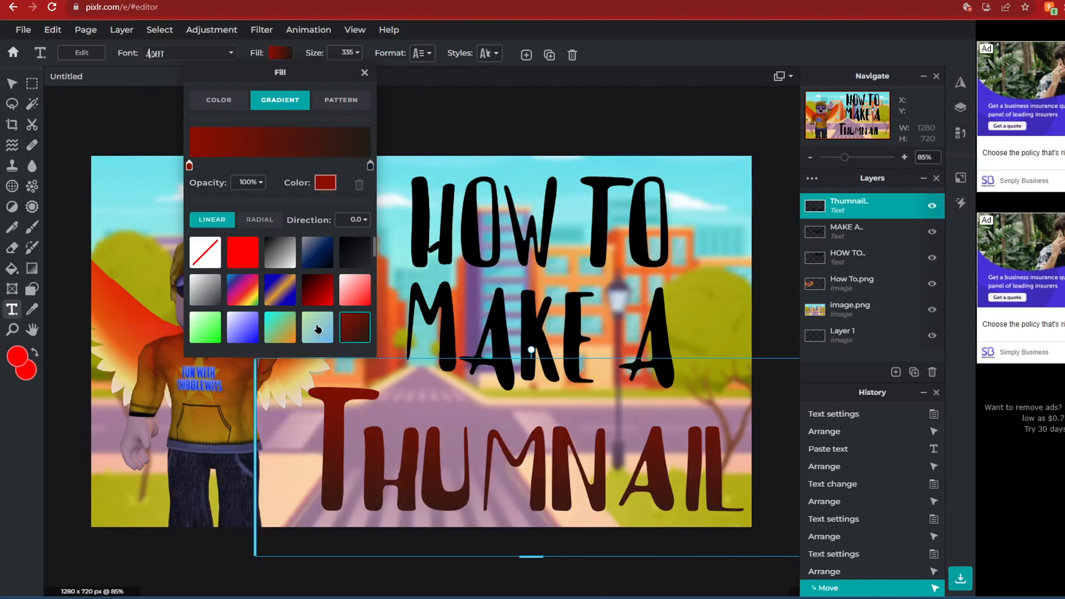
# - Fill the Thumnail text with the linear cyan-to-orange gradient preset and deselect it
pyautogui.click(318, 330)
pyautogui.click(286, 324)
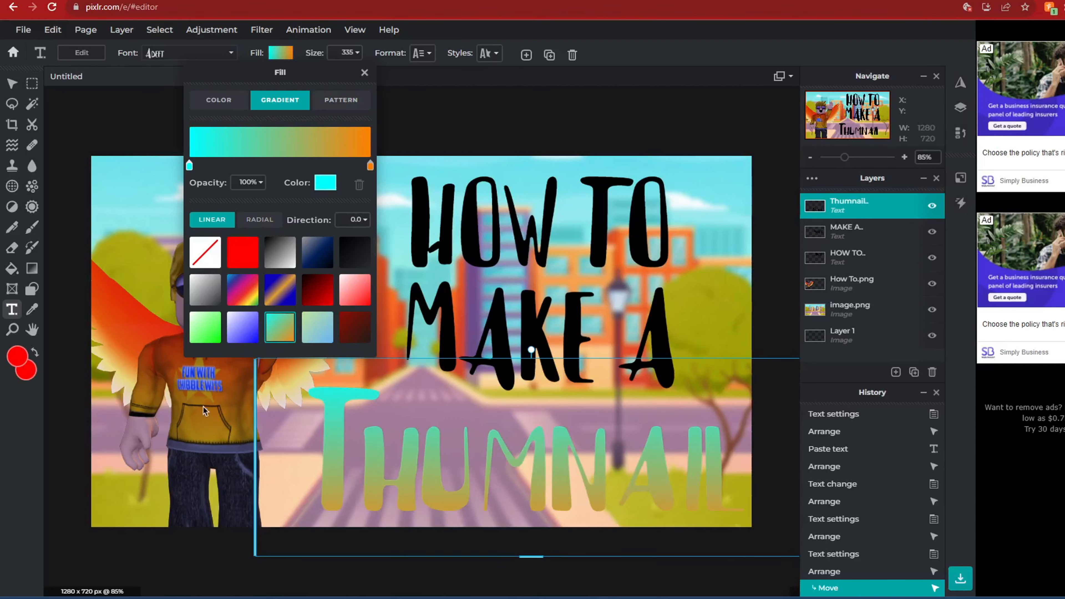
pyautogui.click(593, 116)
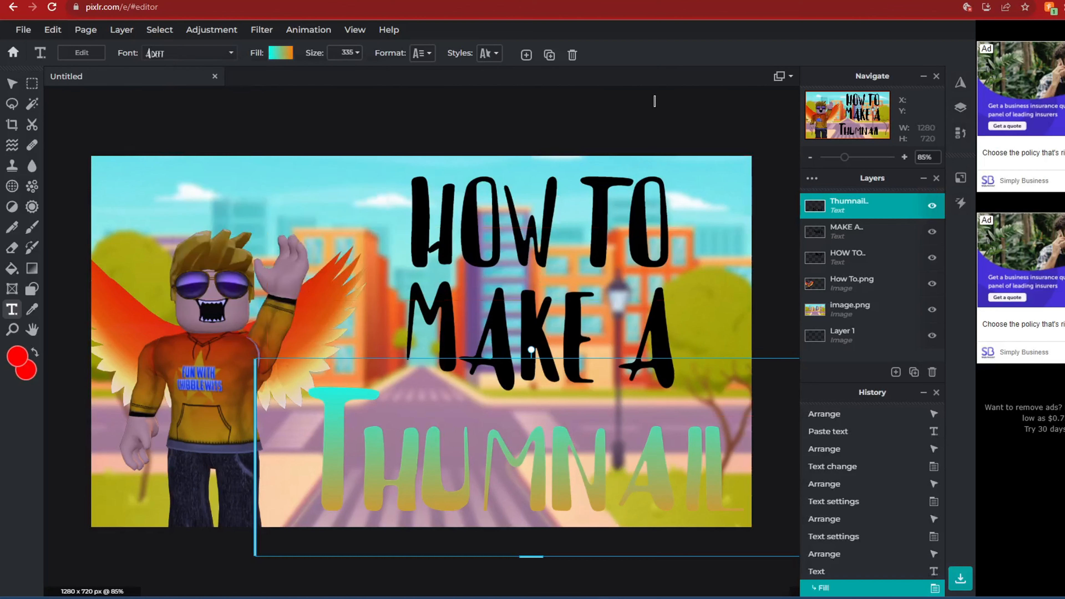
pyautogui.click(593, 116)
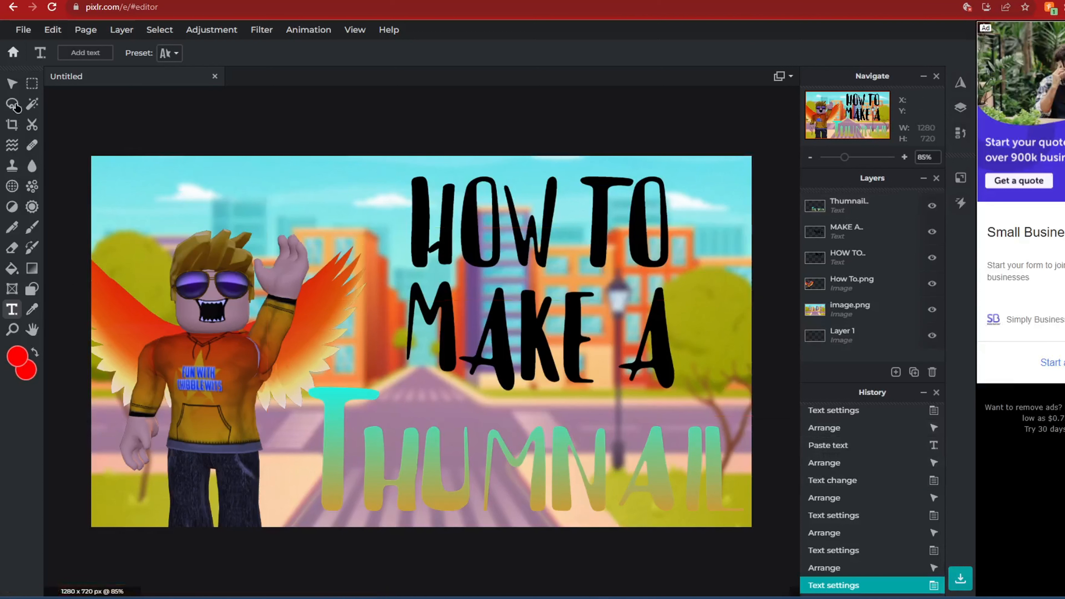
# - Add a drop shadow to the avatar image with 67% opacity, 38 px blur and both offsets at 0 px
pyautogui.click(12, 82)
pyautogui.click(141, 305)
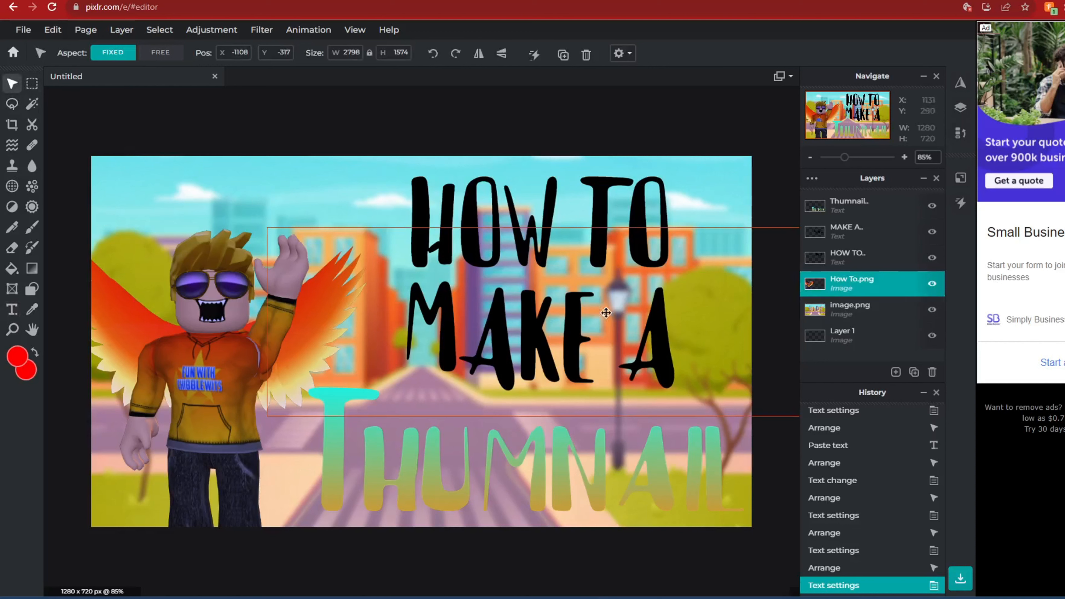
pyautogui.click(259, 39)
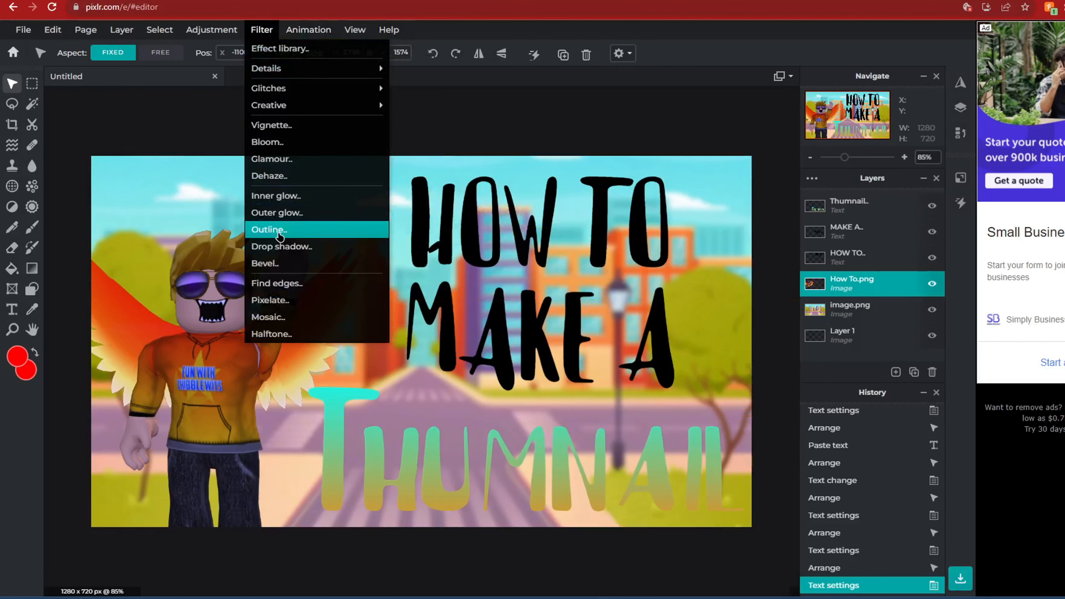
pyautogui.click(290, 246)
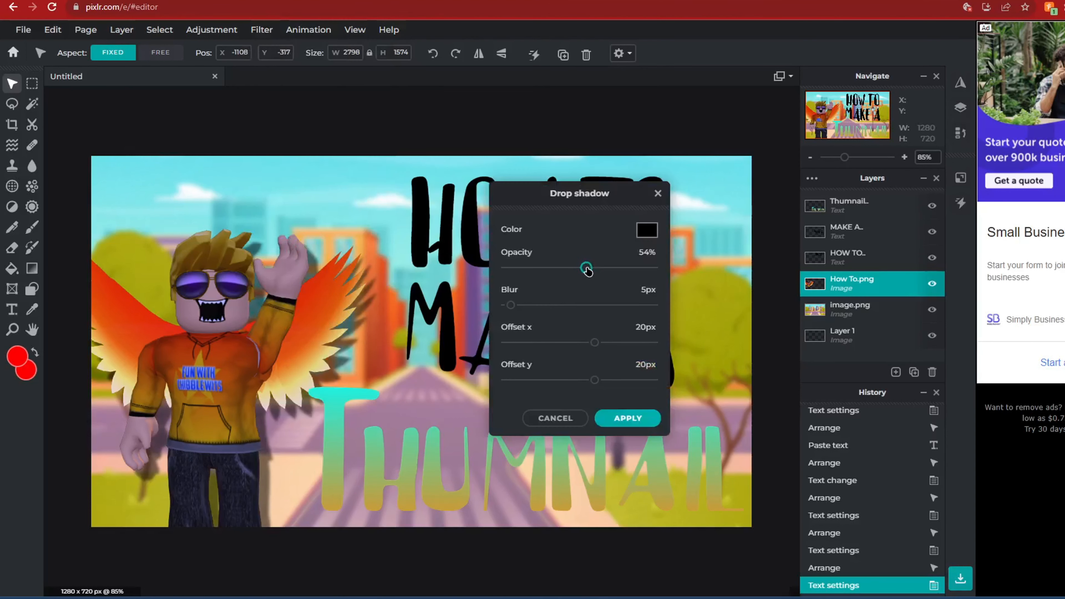
pyautogui.moveTo(588, 271); pyautogui.dragTo(597, 272)
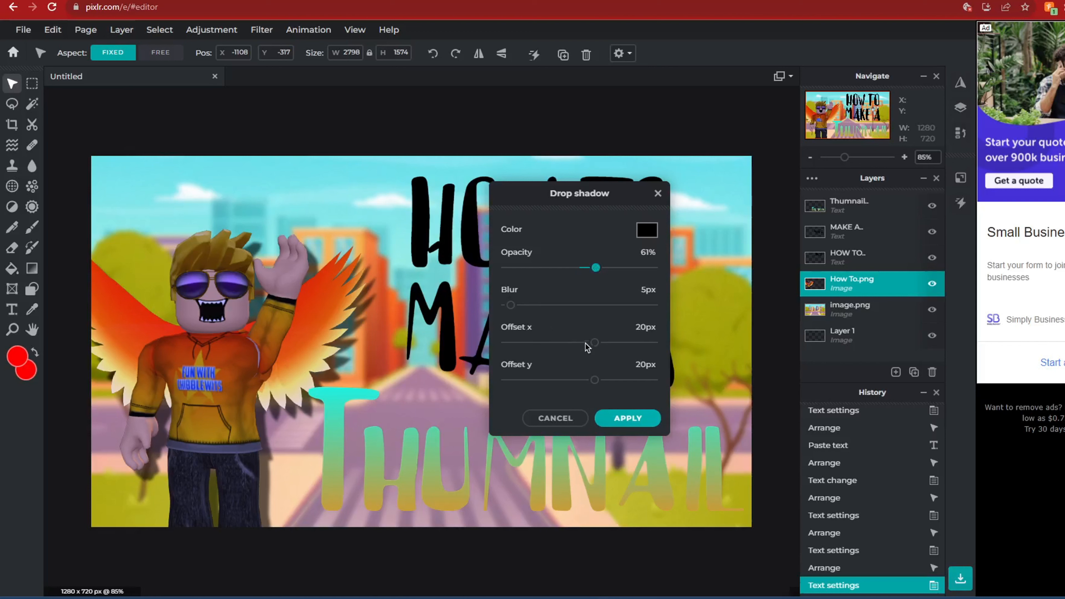
pyautogui.moveTo(587, 348); pyautogui.dragTo(580, 349)
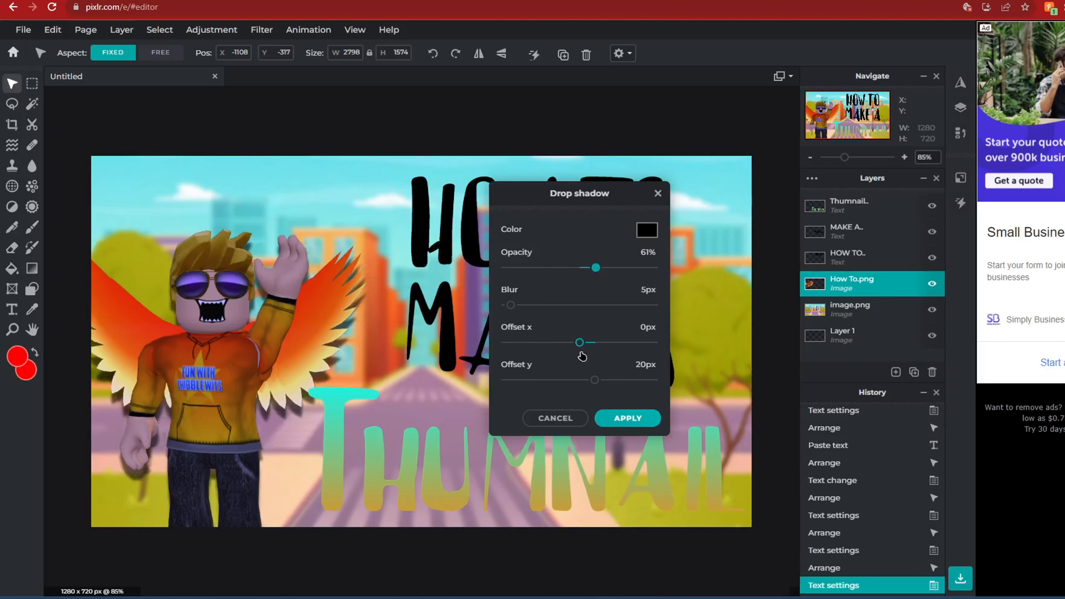
pyautogui.moveTo(596, 385); pyautogui.dragTo(581, 389)
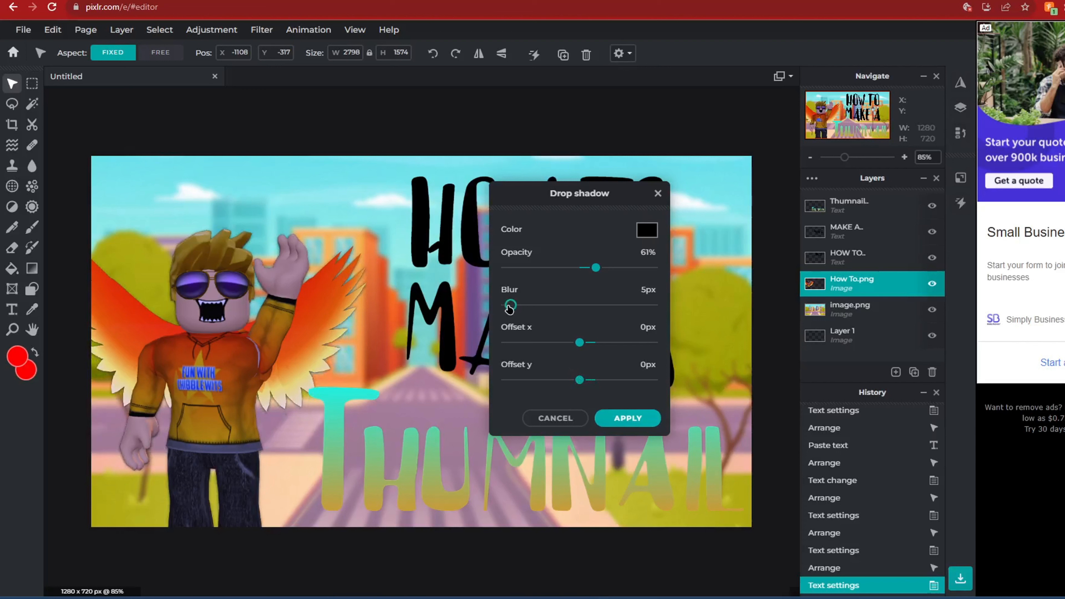
pyautogui.moveTo(595, 272); pyautogui.dragTo(607, 272)
pyautogui.moveTo(511, 308); pyautogui.dragTo(542, 317)
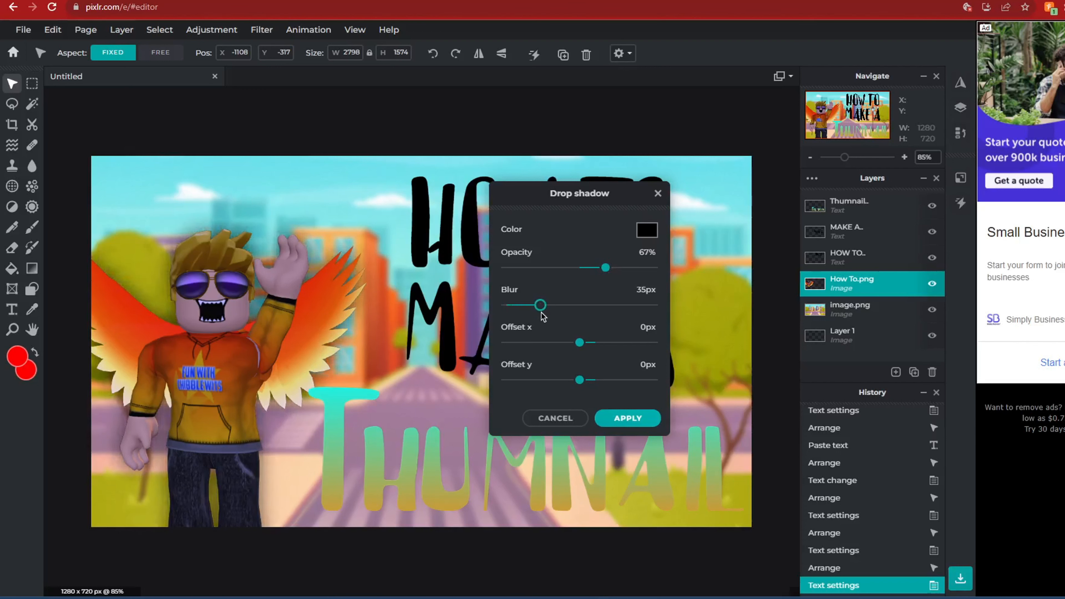
# - Change the avatar's drop shadow colour to white, #FFFEFE
pyautogui.click(643, 237)
pyautogui.moveTo(566, 256); pyautogui.dragTo(440, 216)
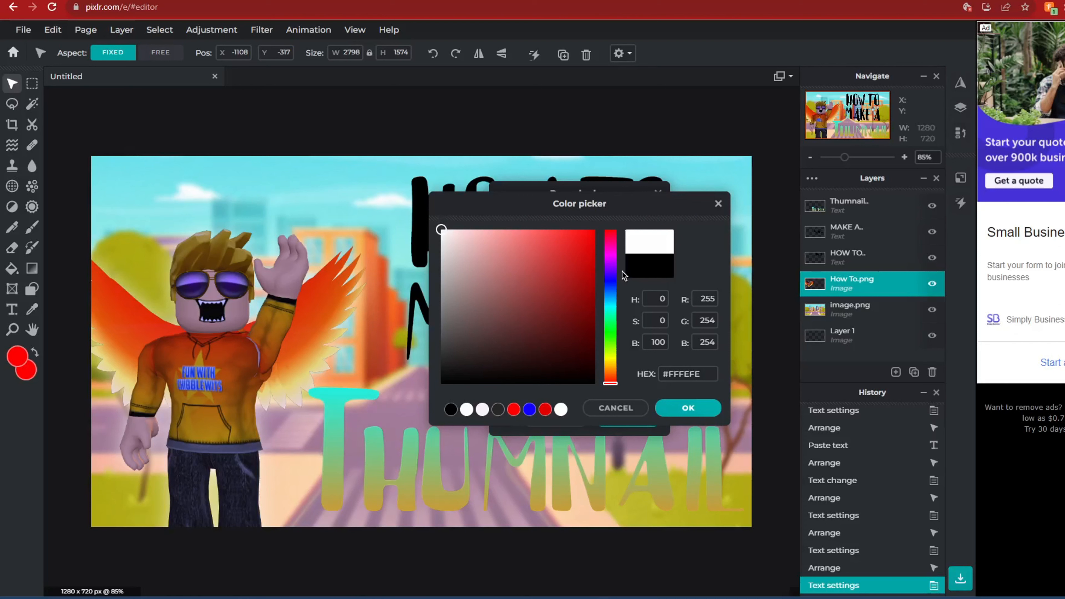
pyautogui.click(692, 406)
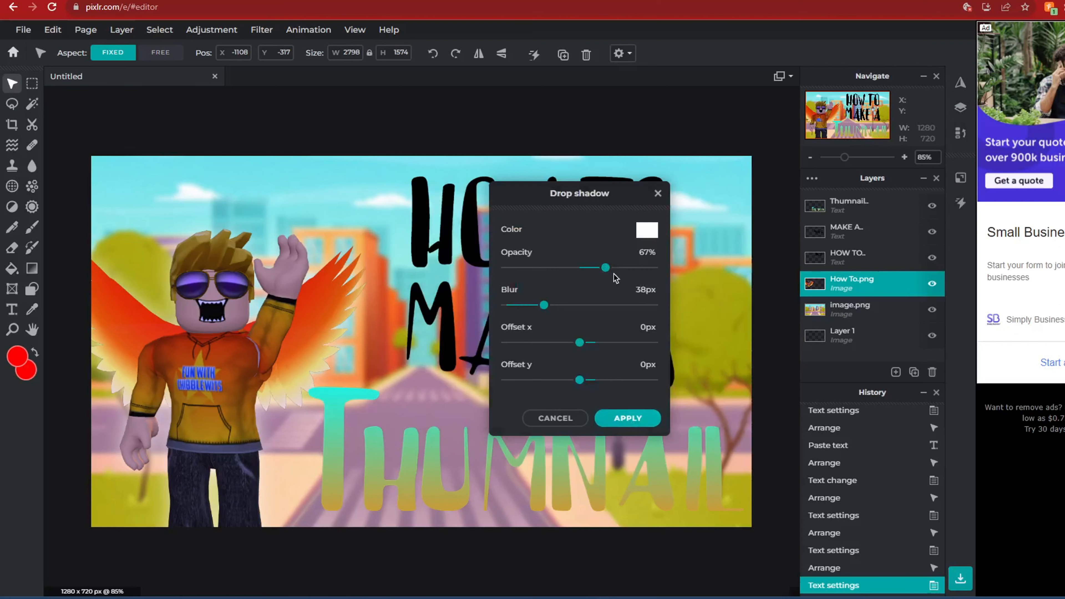
# - Raise the white shadow's opacity to 100% and its blur to 150 px, and apply it to the avatar
pyautogui.moveTo(604, 275); pyautogui.dragTo(722, 286)
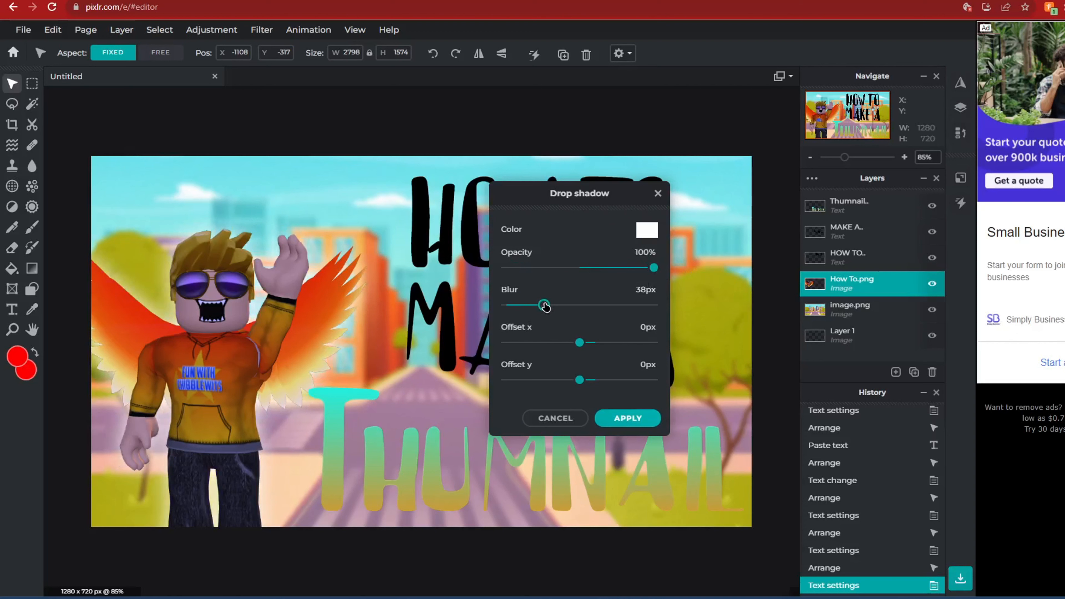
pyautogui.moveTo(545, 306); pyautogui.dragTo(566, 336)
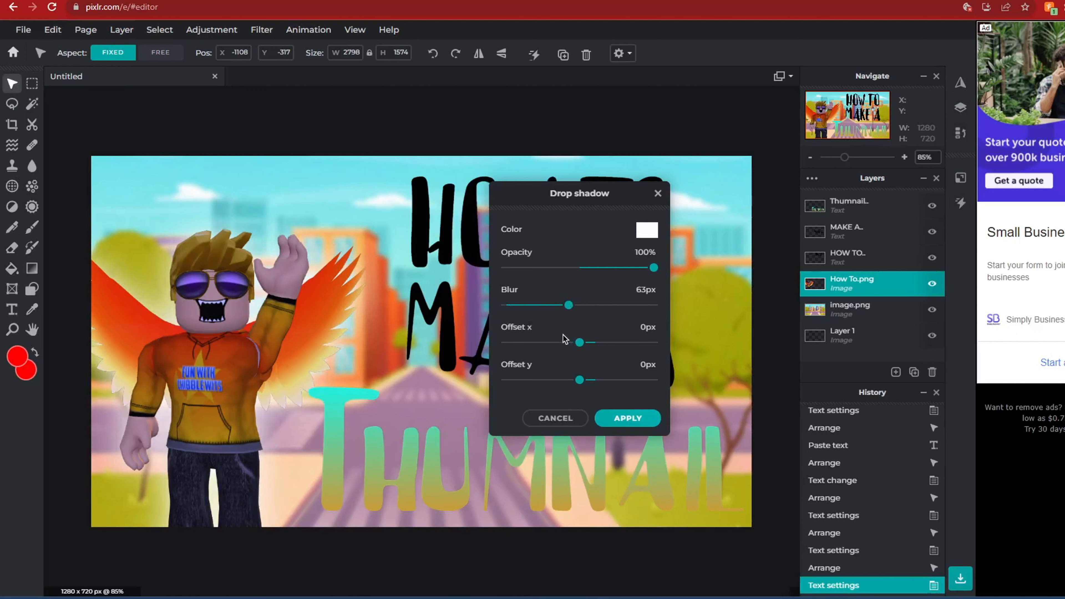
pyautogui.moveTo(564, 339); pyautogui.dragTo(790, 335)
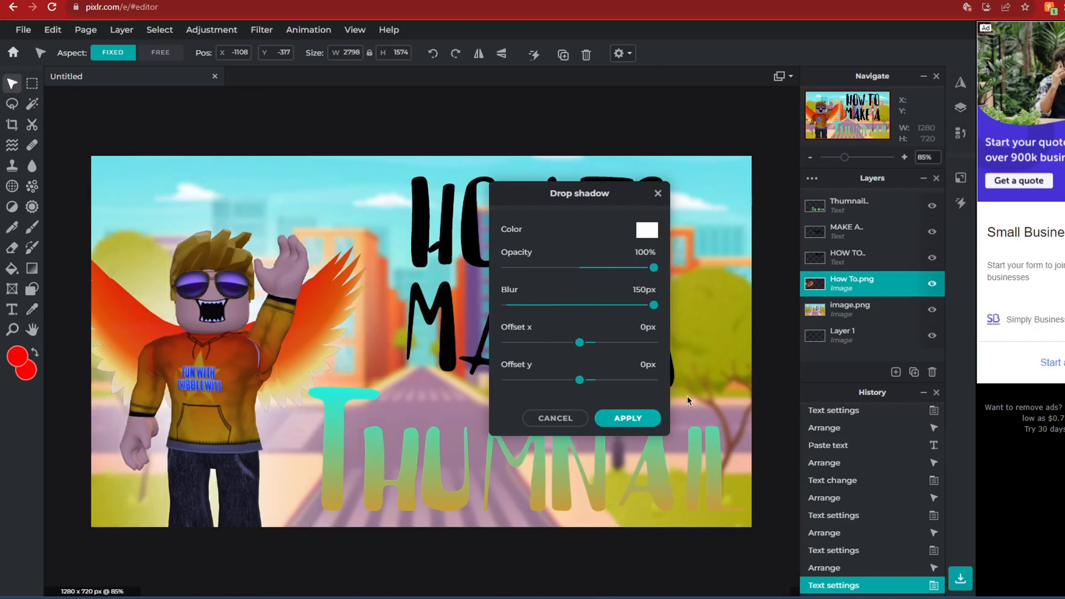
pyautogui.click(643, 418)
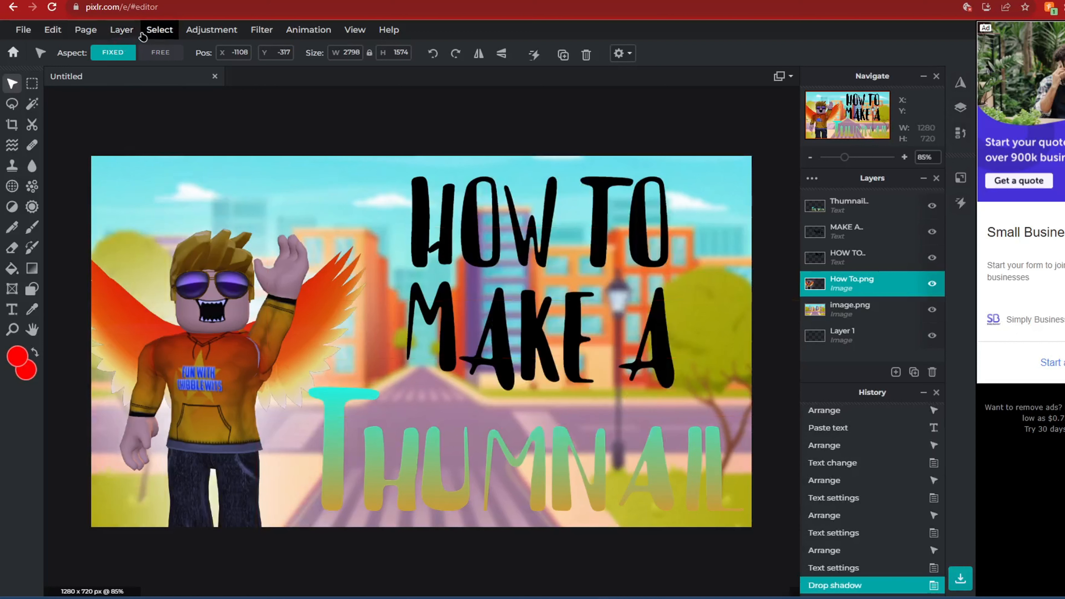
# - Start a second drop shadow on the avatar with both offsets at 0 px, 100% opacity and 3 px blur
pyautogui.click(261, 30)
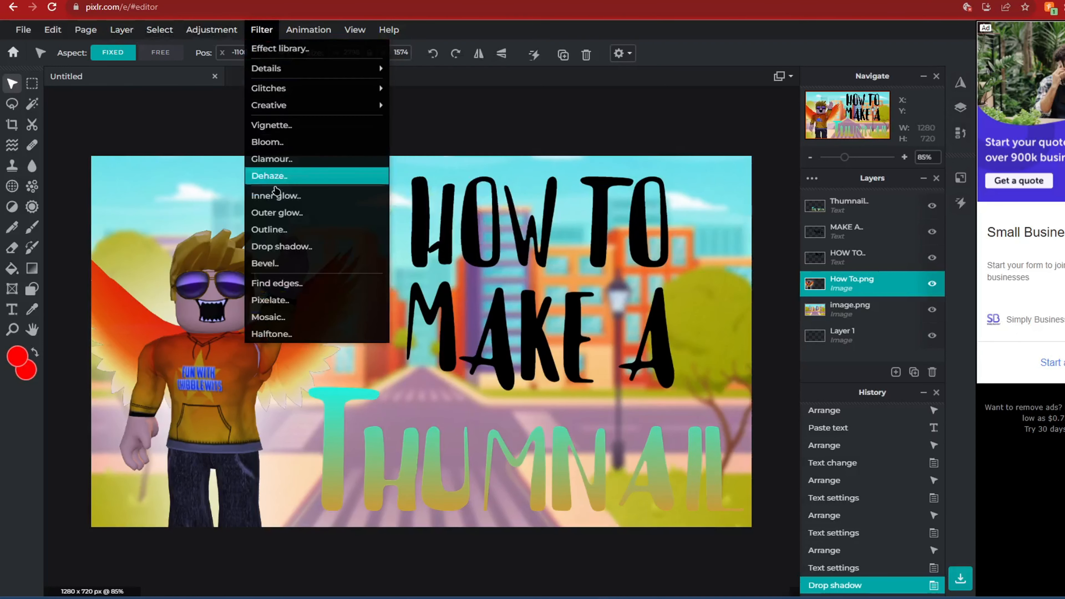
pyautogui.click(285, 246)
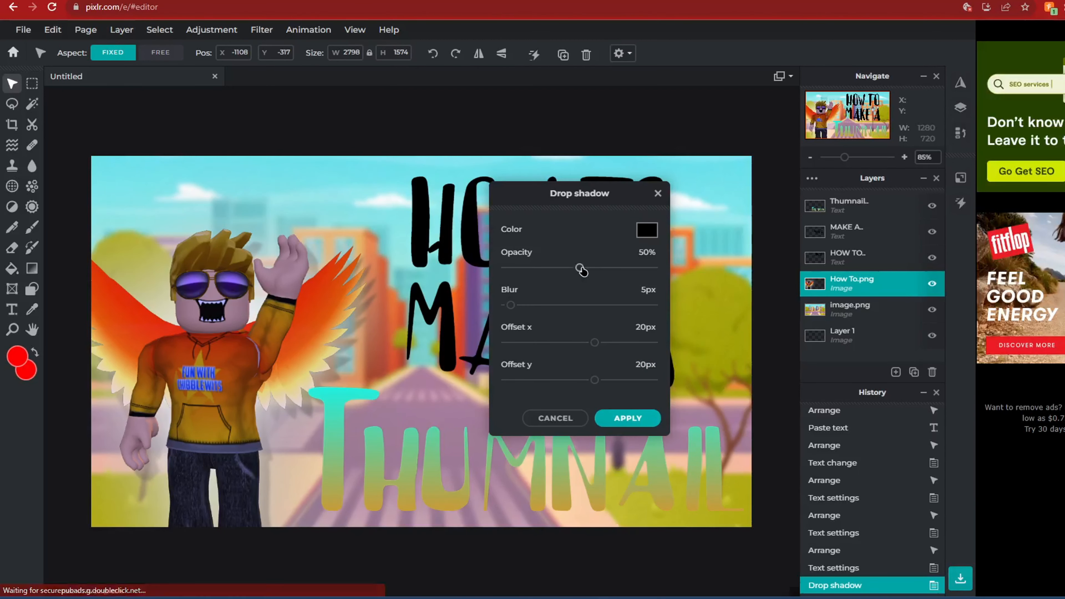
pyautogui.moveTo(595, 346); pyautogui.dragTo(586, 388)
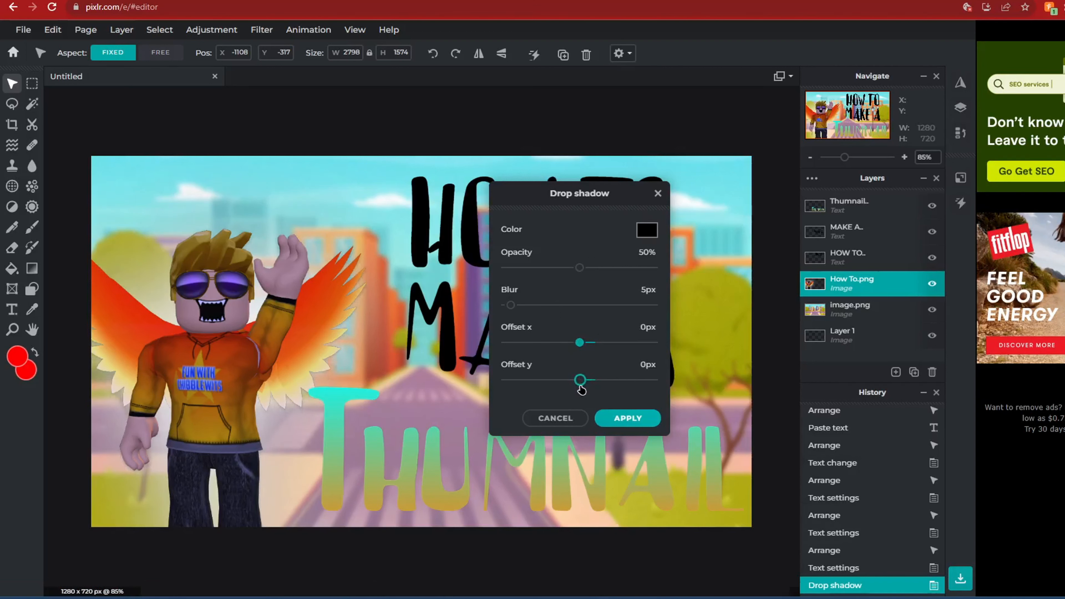
pyautogui.moveTo(512, 310); pyautogui.dragTo(541, 305)
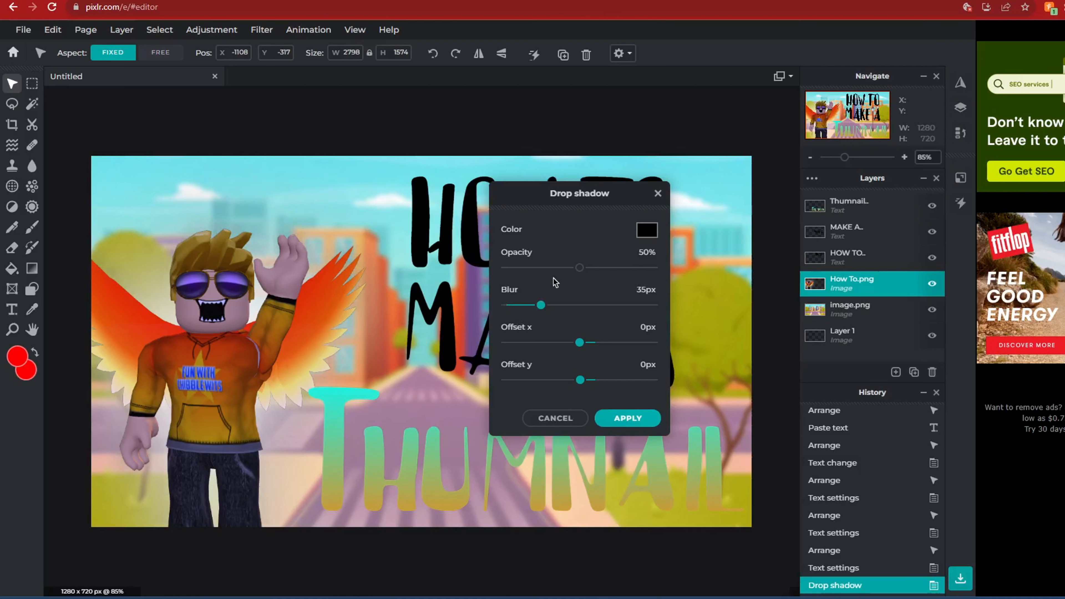
pyautogui.moveTo(580, 271); pyautogui.dragTo(661, 278)
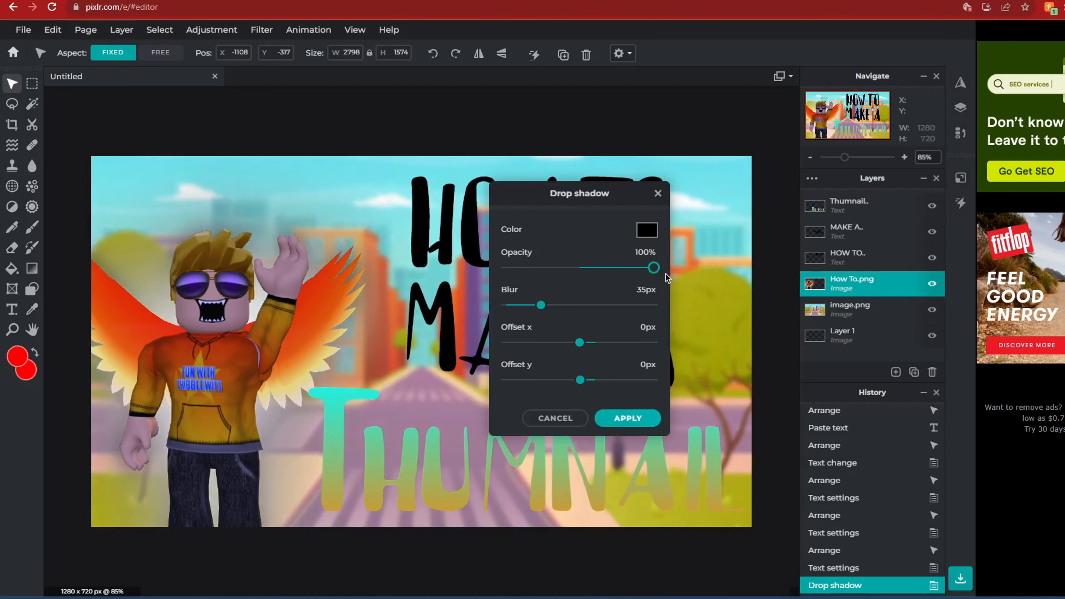
pyautogui.moveTo(544, 307); pyautogui.dragTo(509, 315)
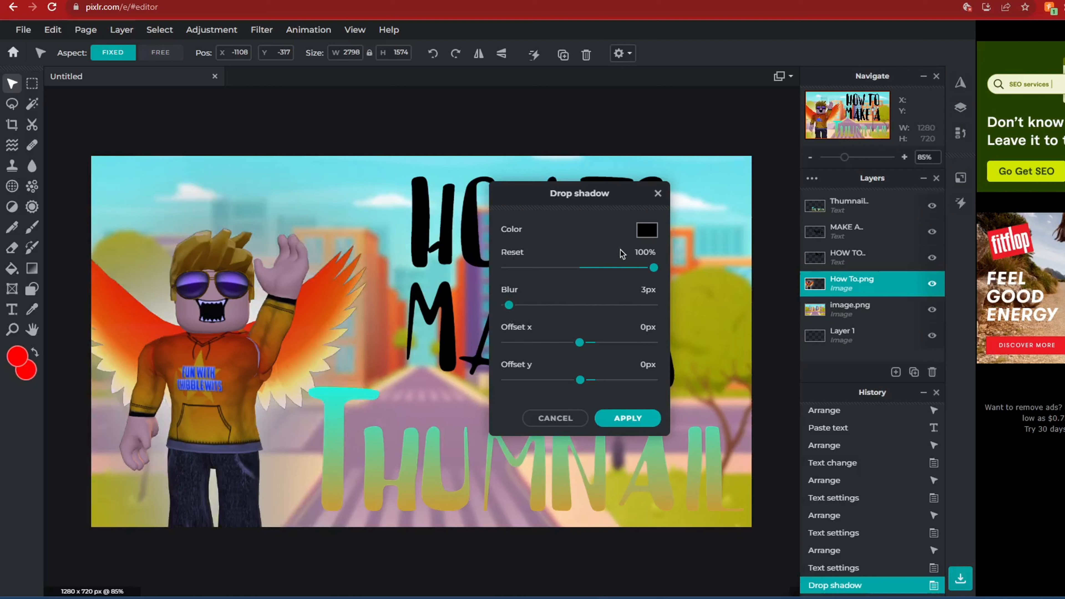
# - Try blue shades #1100FC and #2B21BC for the second shadow and settle on bright green as its colour
pyautogui.click(646, 230)
pyautogui.moveTo(583, 241)
pyautogui.mouseDown()
pyautogui.moveTo(538, 268)
pyautogui.moveTo(531, 292)
pyautogui.moveTo(581, 268)
pyautogui.moveTo(591, 273)
pyautogui.moveTo(580, 292)
pyautogui.moveTo(553, 266)
pyautogui.moveTo(610, 235)
pyautogui.mouseUp()
pyautogui.click(544, 410)
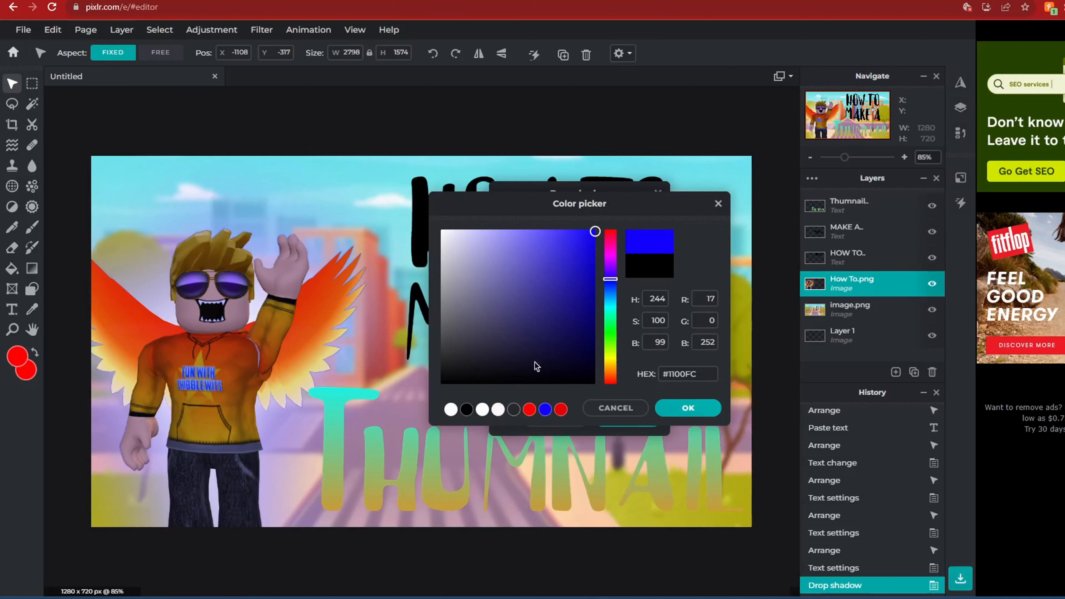
pyautogui.click(568, 271)
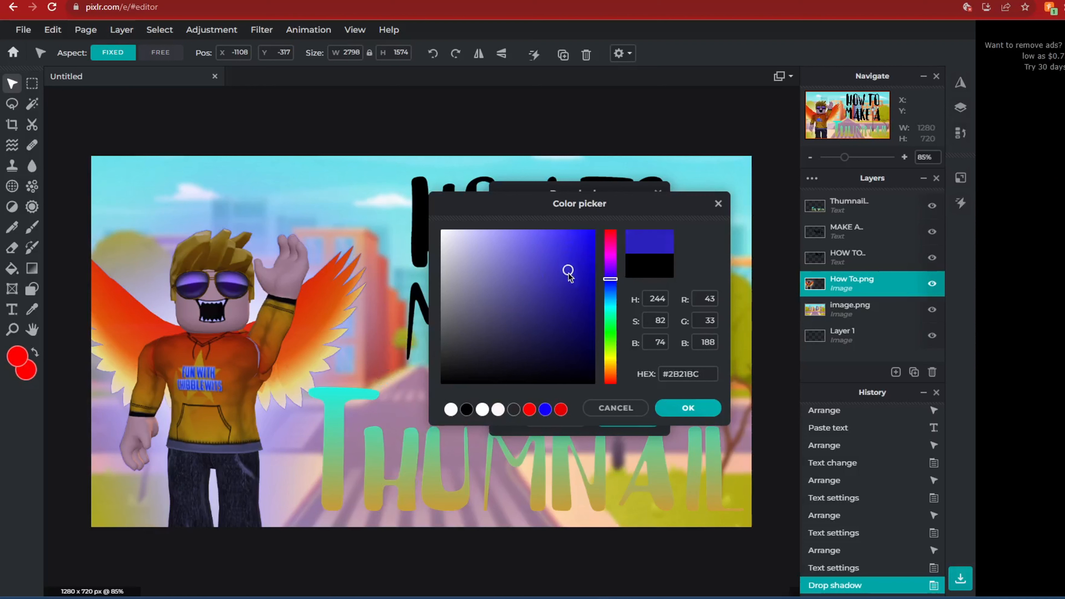
pyautogui.moveTo(568, 271)
pyautogui.mouseDown()
pyautogui.moveTo(596, 315)
pyautogui.moveTo(597, 362)
pyautogui.moveTo(630, 269)
pyautogui.moveTo(611, 281)
pyautogui.moveTo(614, 330)
pyautogui.mouseUp()
pyautogui.moveTo(595, 263)
pyautogui.mouseDown()
pyautogui.moveTo(570, 245)
pyautogui.moveTo(607, 213)
pyautogui.moveTo(561, 241)
pyautogui.moveTo(580, 246)
pyautogui.moveTo(597, 229)
pyautogui.mouseUp()
pyautogui.click(688, 408)
# - Apply the green shadow with 70% opacity and 36 px blur, and move the avatar image to about X -1081, Y -328
pyautogui.moveTo(615, 268); pyautogui.dragTo(656, 268)
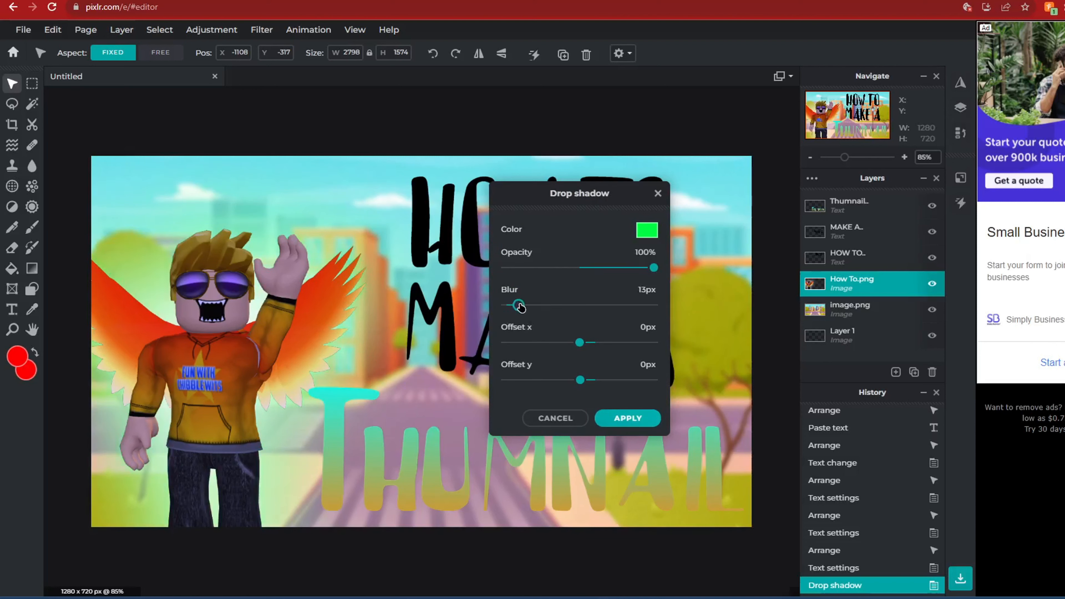
pyautogui.moveTo(520, 308)
pyautogui.mouseDown()
pyautogui.moveTo(620, 309)
pyautogui.moveTo(491, 306)
pyautogui.moveTo(508, 313)
pyautogui.mouseUp()
pyautogui.moveTo(591, 269); pyautogui.dragTo(558, 274)
pyautogui.moveTo(506, 268); pyautogui.dragTo(611, 299)
pyautogui.moveTo(509, 309); pyautogui.dragTo(542, 323)
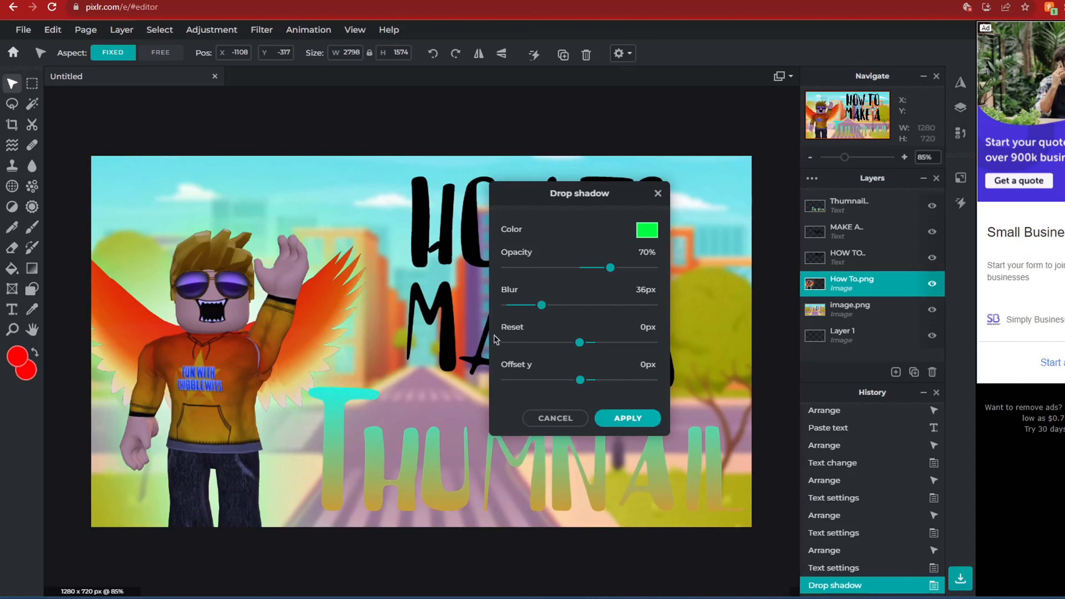
pyautogui.click(628, 418)
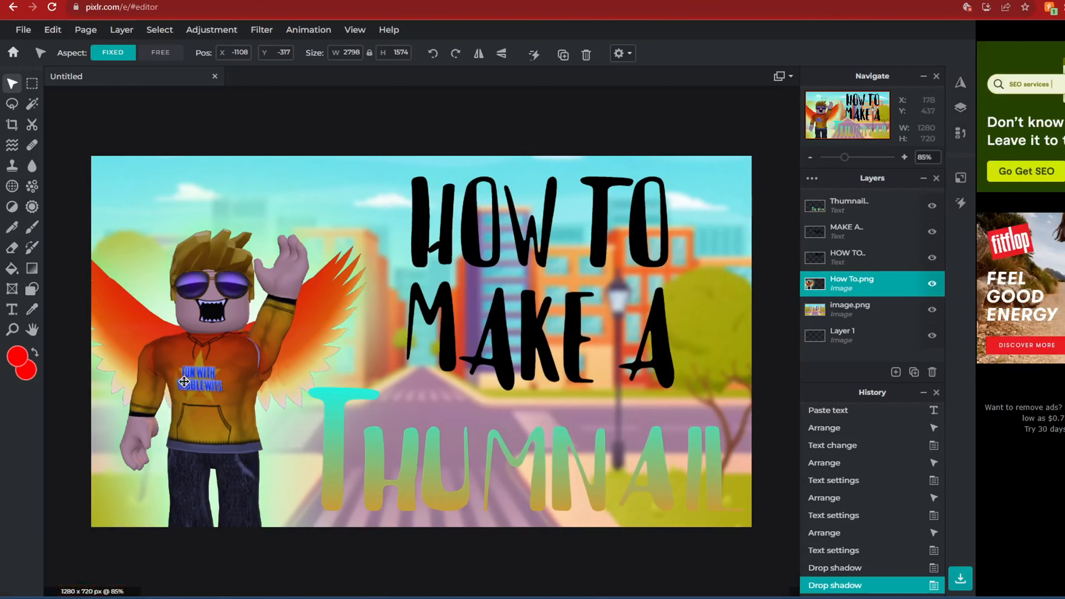
pyautogui.moveTo(196, 358); pyautogui.dragTo(223, 328)
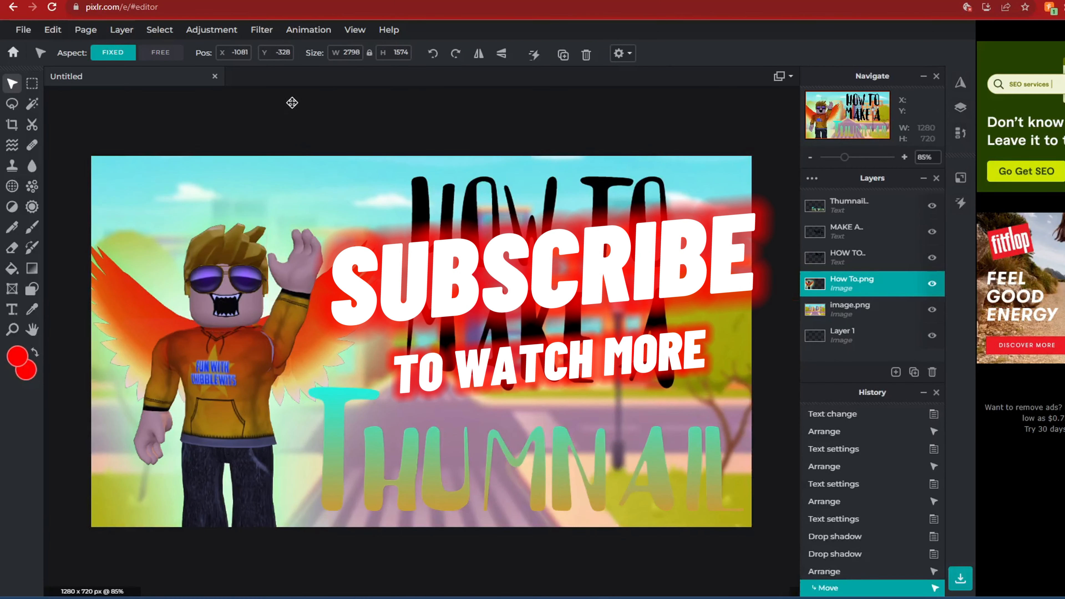